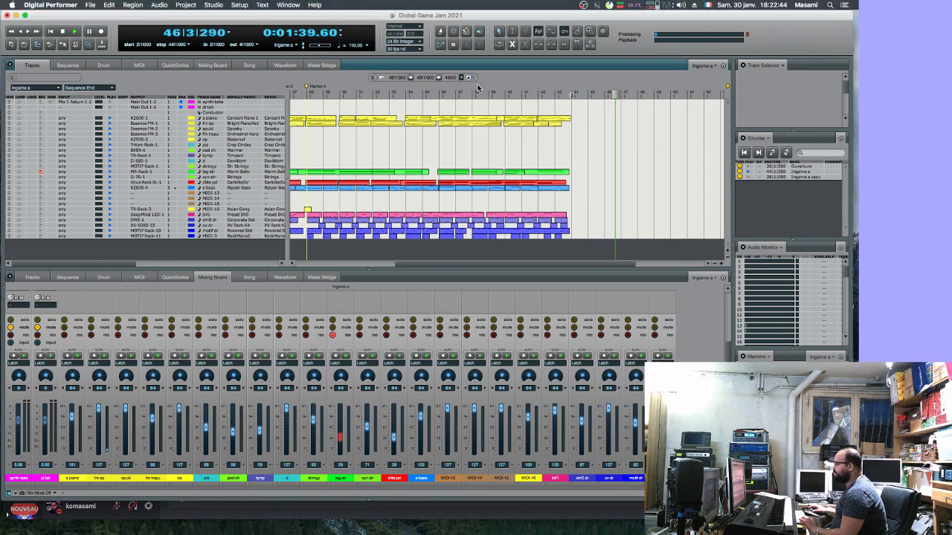
- Play the Ingame a sequence from its opening measures to review the arrangement around Marker-1
left_click(534, 95)
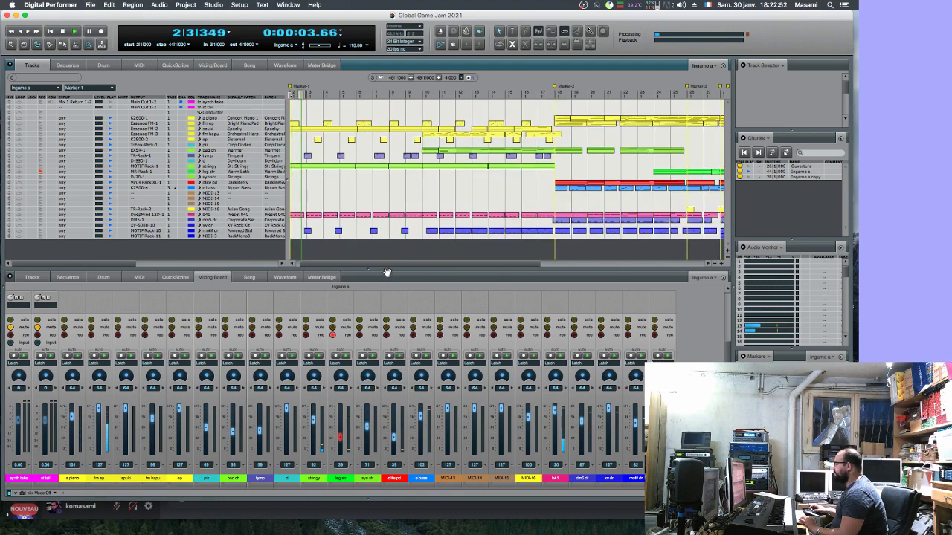
left_click_drag(387, 266, 346, 268)
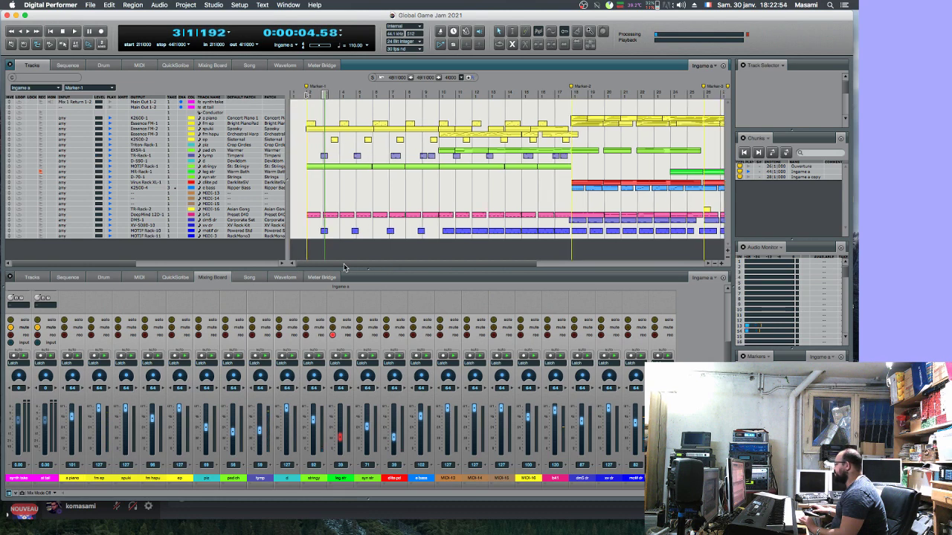
left_click(295, 95)
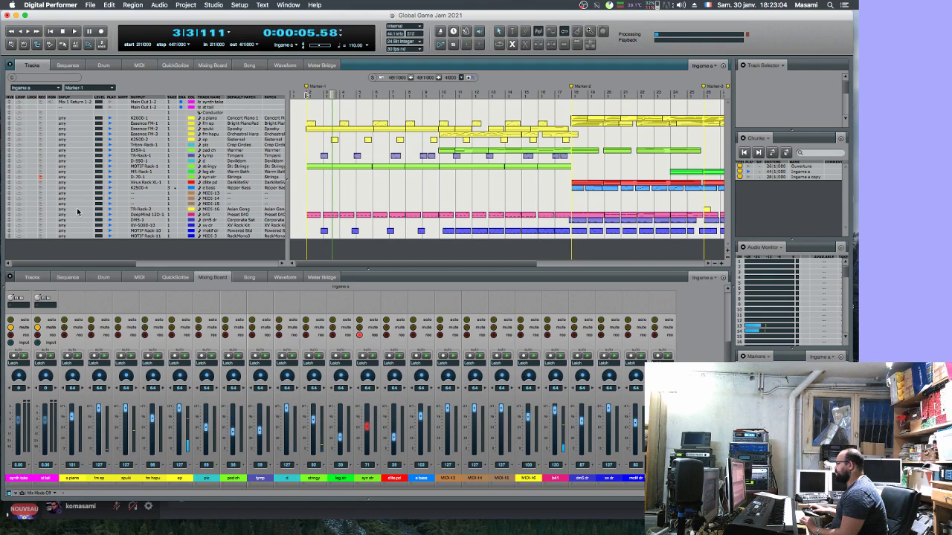
- Record a short Asian Gong hit on the MIDI-16 track at measure 2
key("space")
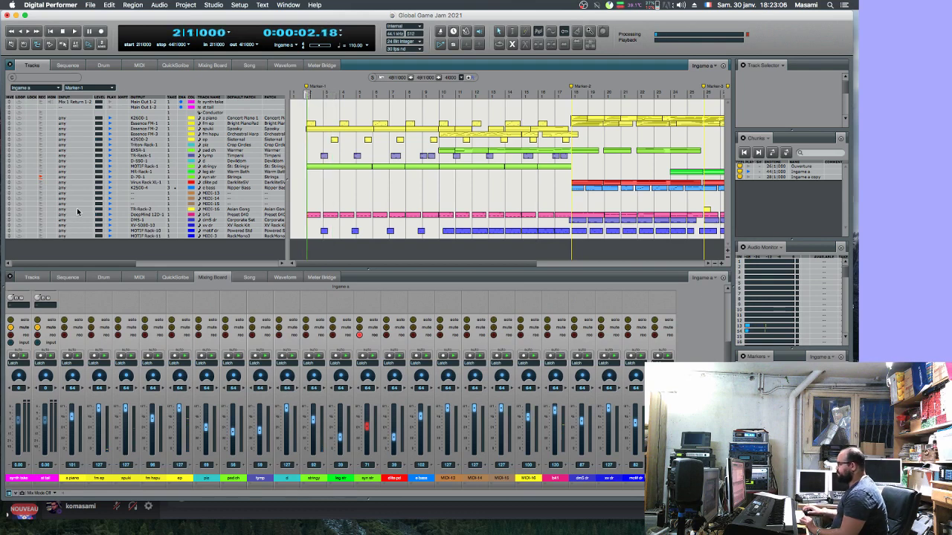
key("Return")
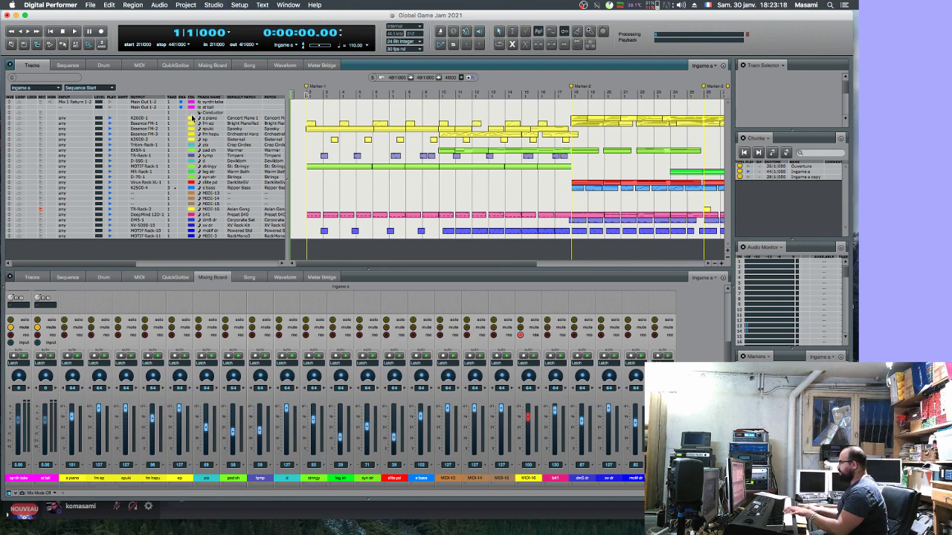
key("space")
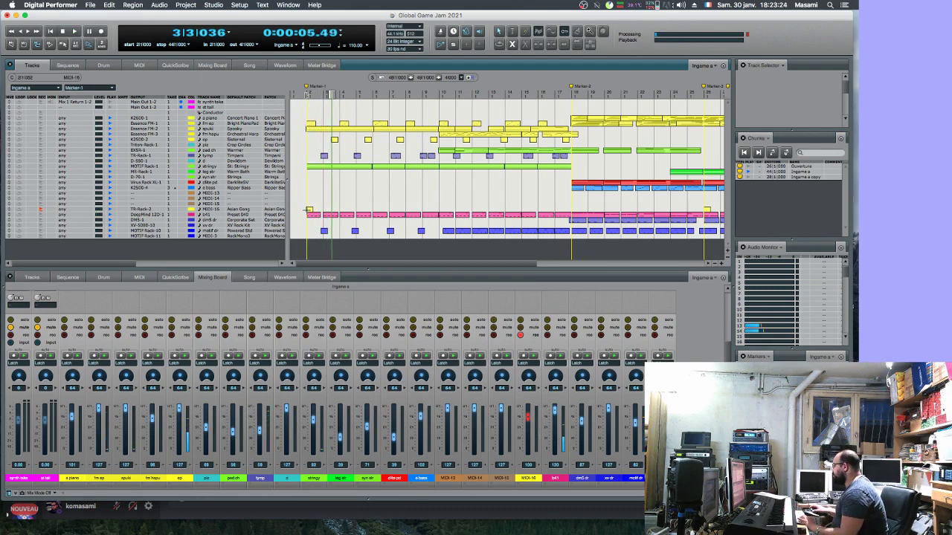
- Open the recorded gong region for MIDI editing and lengthen its lower note to one measure and its upper note to about half a measure
double_click(309, 211)
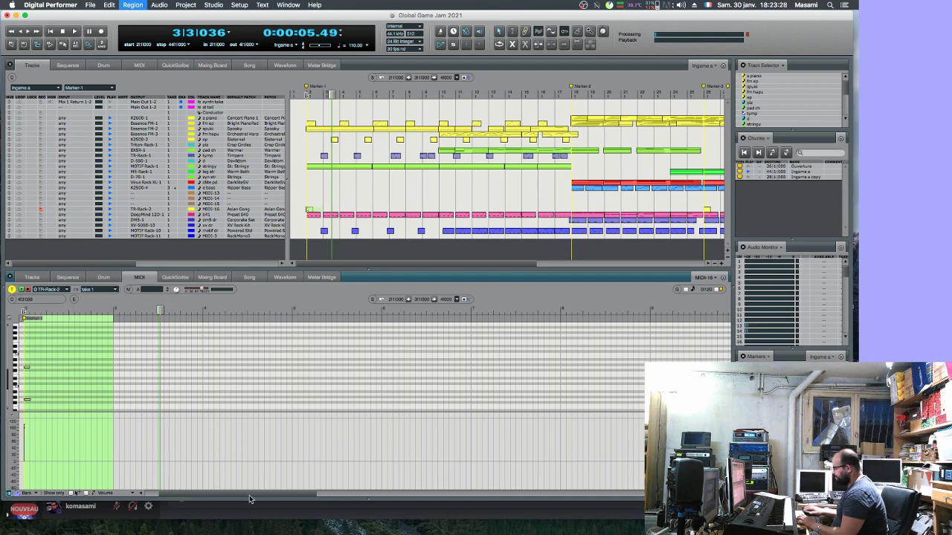
key("super+z")
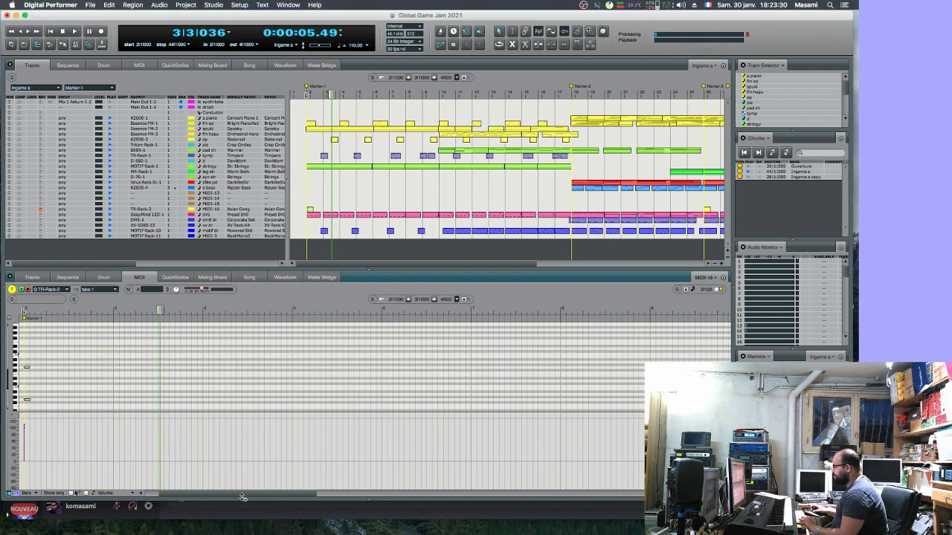
left_click_drag(243, 496, 217, 496)
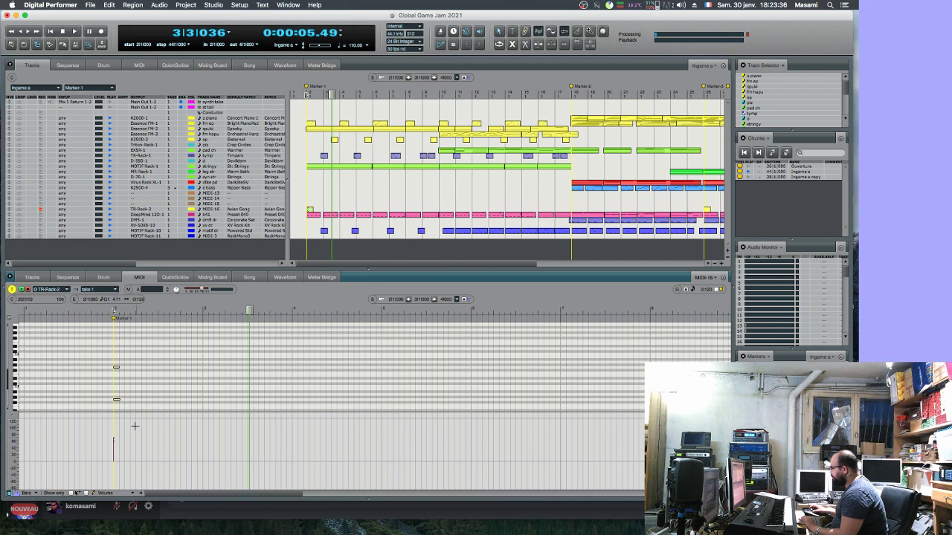
left_click(130, 367)
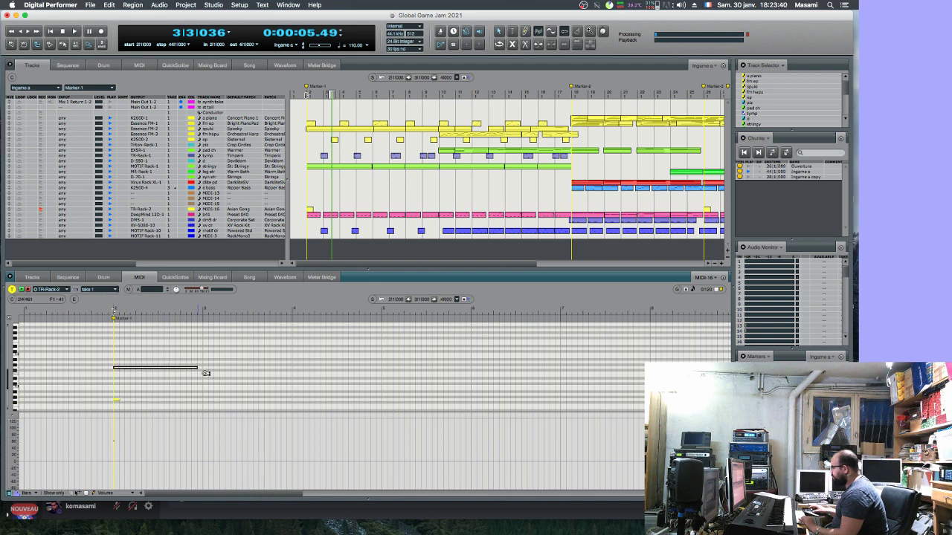
left_click(154, 368)
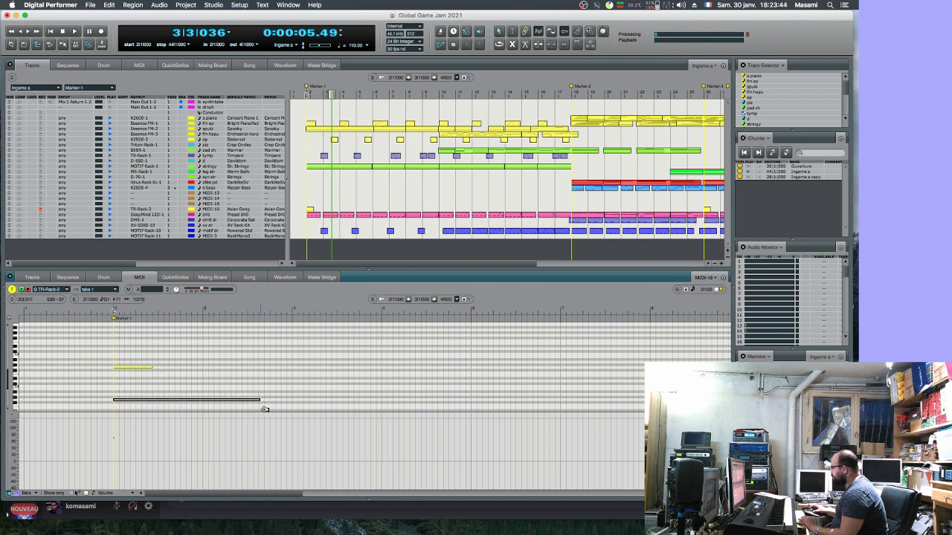
left_click(209, 407)
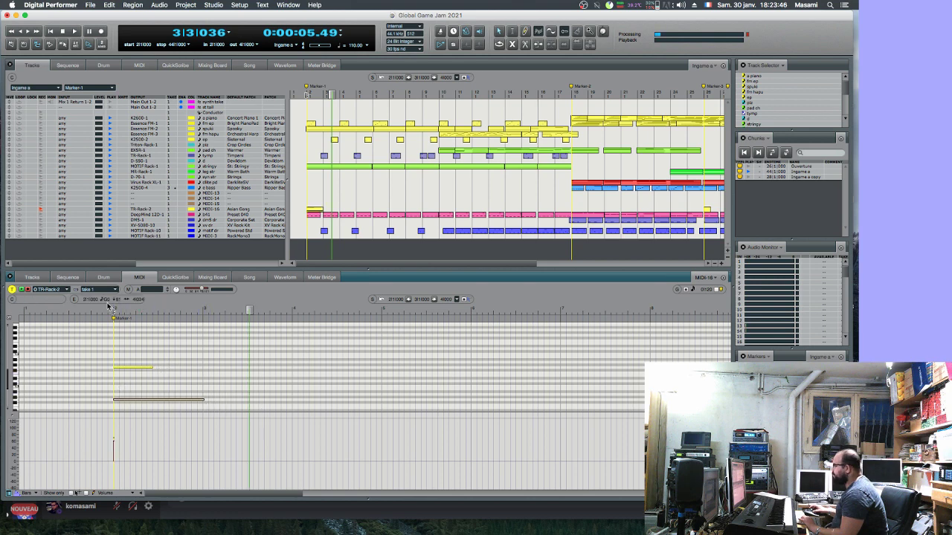
key("space")
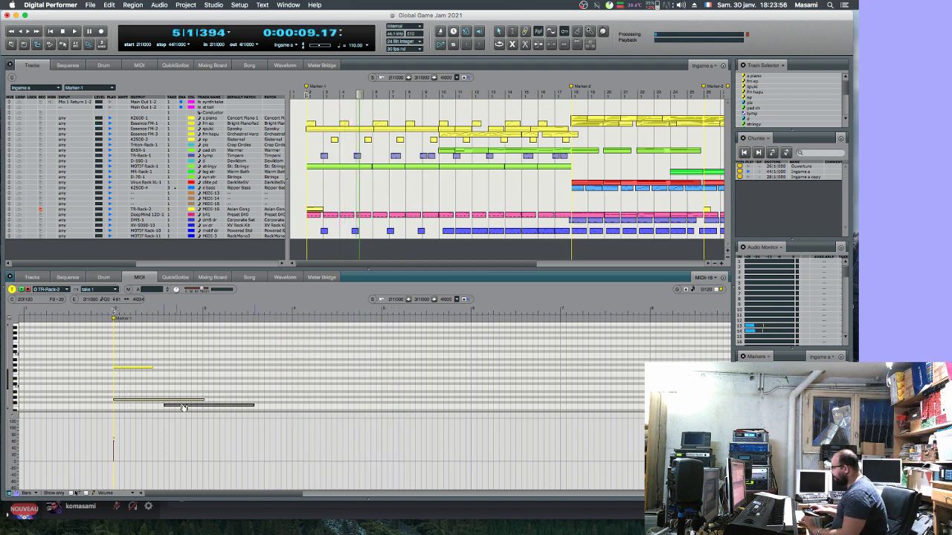
- Copy both gong notes to measure 6, lowering them to Eb0 and Eb1, and play the passage
left_click_drag(184, 407, 487, 384)
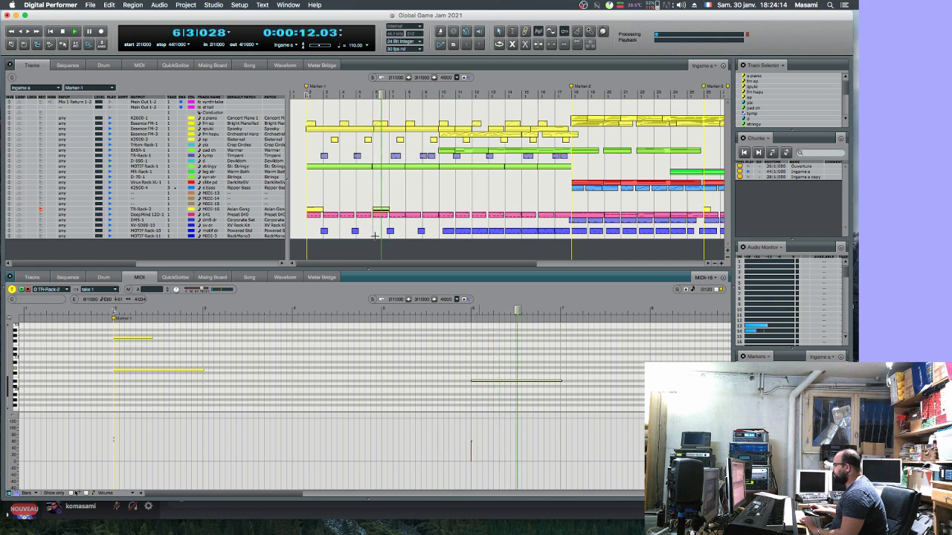
left_click_drag(116, 337, 122, 342)
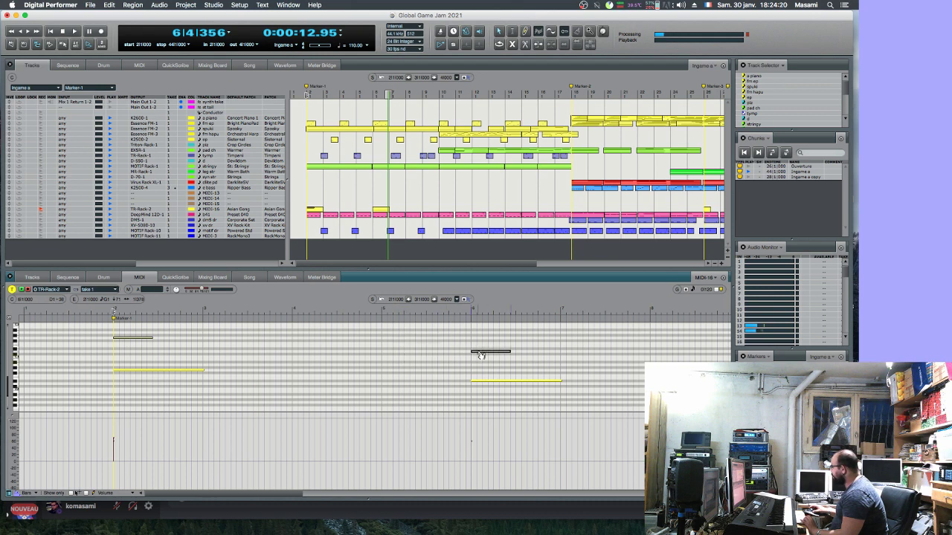
left_click(480, 351)
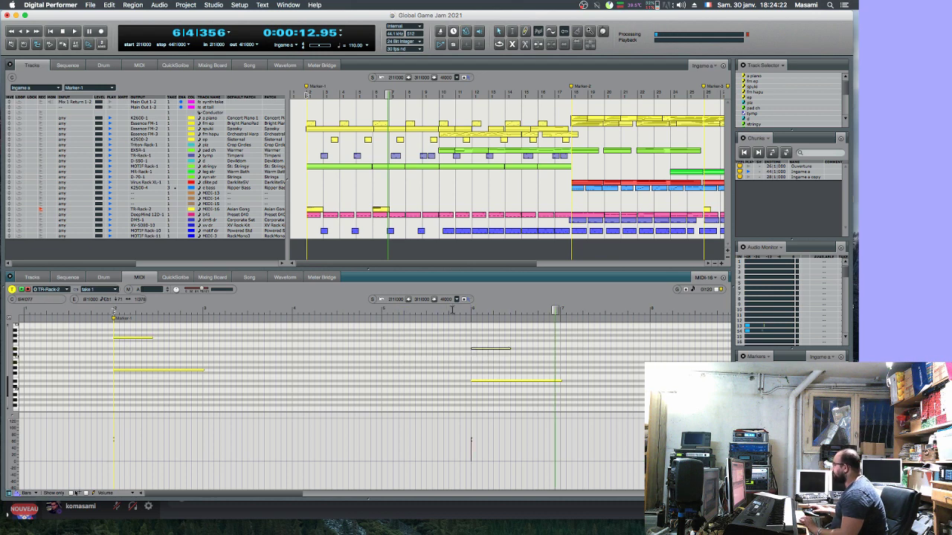
left_click(451, 309)
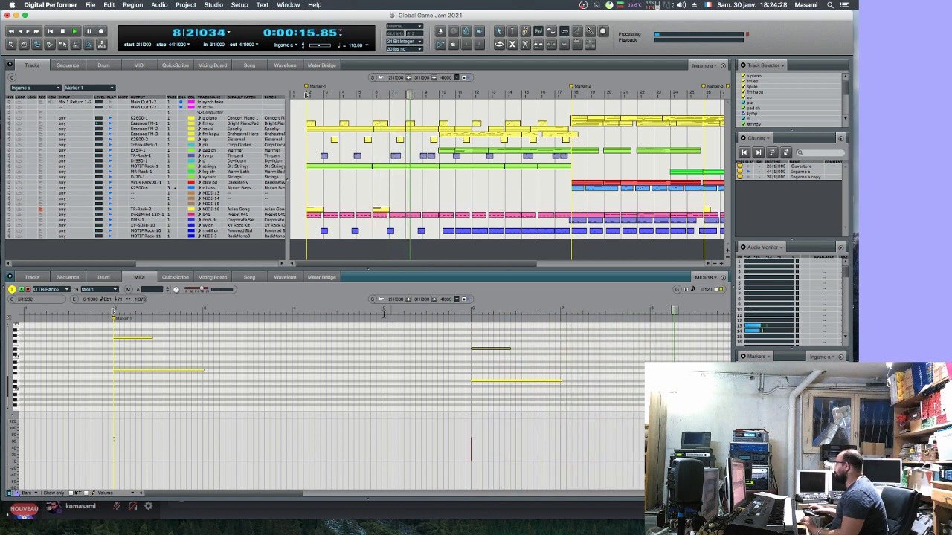
- Copy the MIDI-16 gong regions from measures 2 and 6 to measures 10 and 14, and place another copy at measure 18
left_click(360, 209)
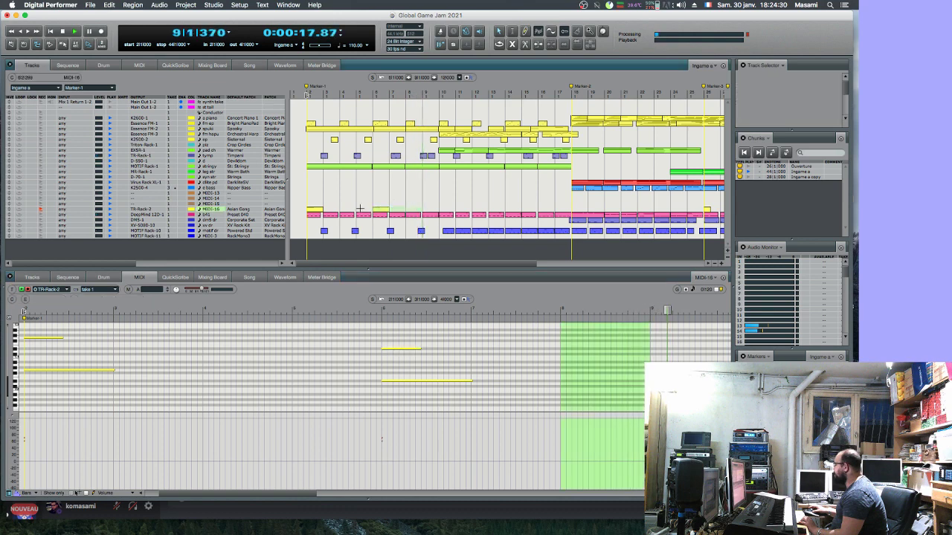
left_click_drag(318, 209, 318, 213)
left_click(439, 212)
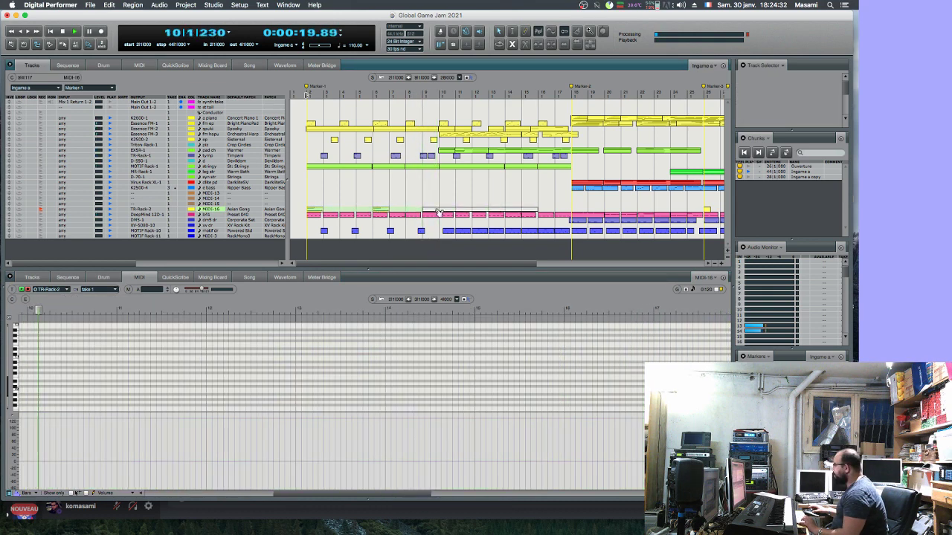
key("ctrl+v")
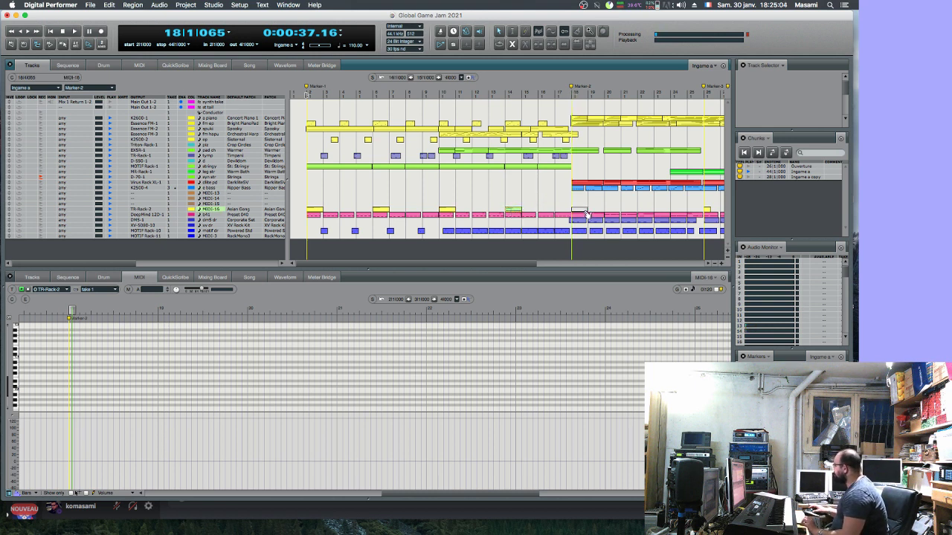
left_click(316, 322)
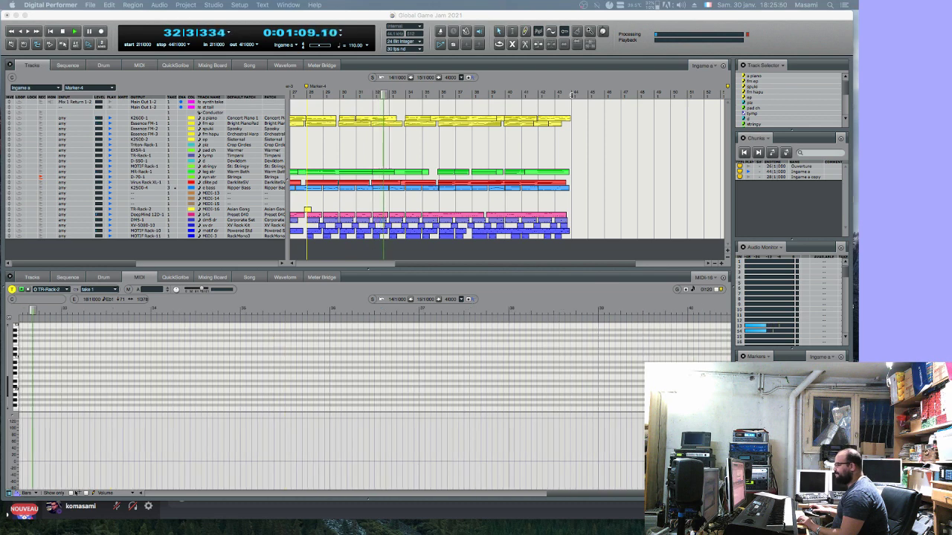
- Recolour the Spooky track green and the Orchestral Harp track orange
left_click(390, 142)
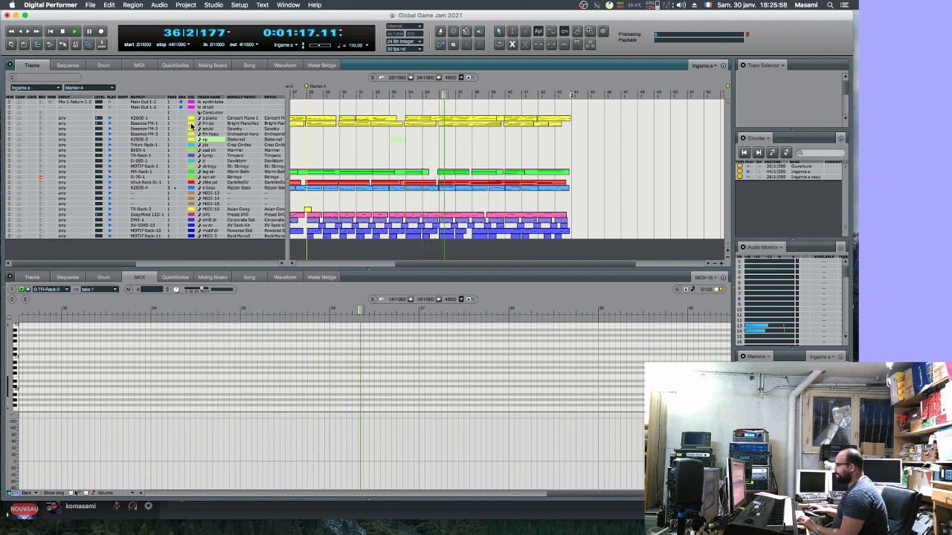
left_click(191, 126)
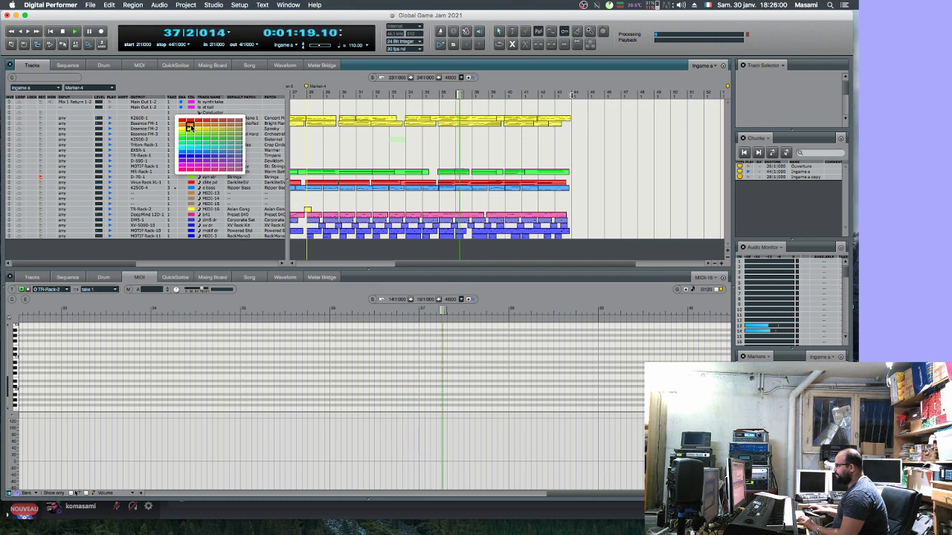
left_click(190, 127)
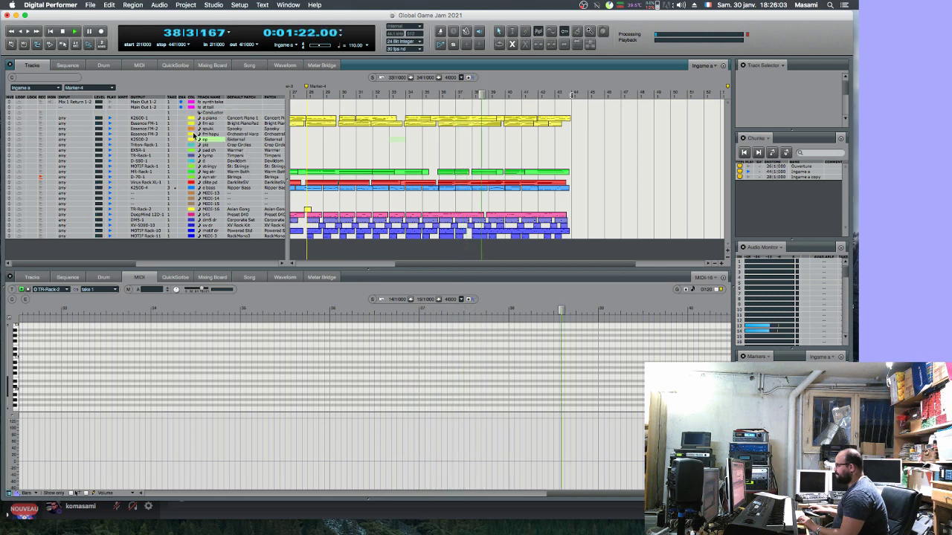
left_click(194, 137)
left_click(217, 138)
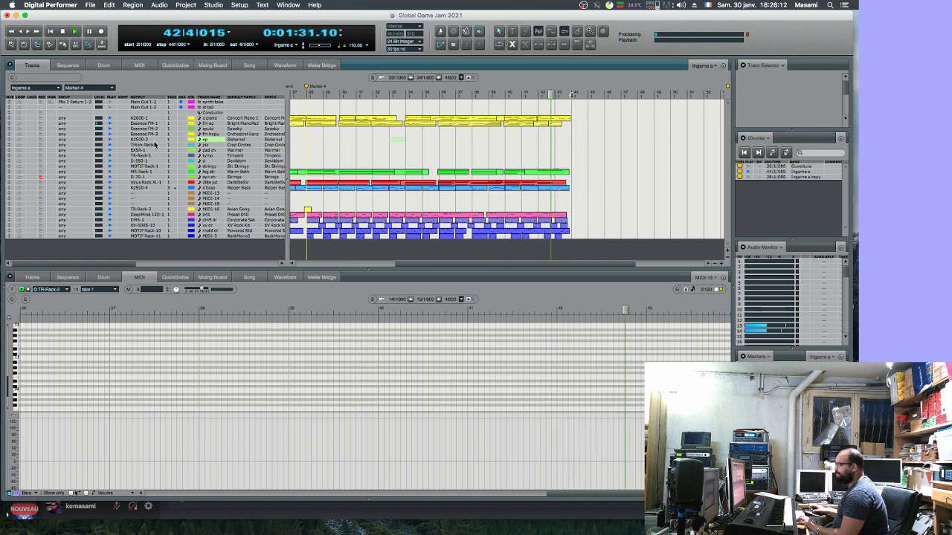
left_click(190, 134)
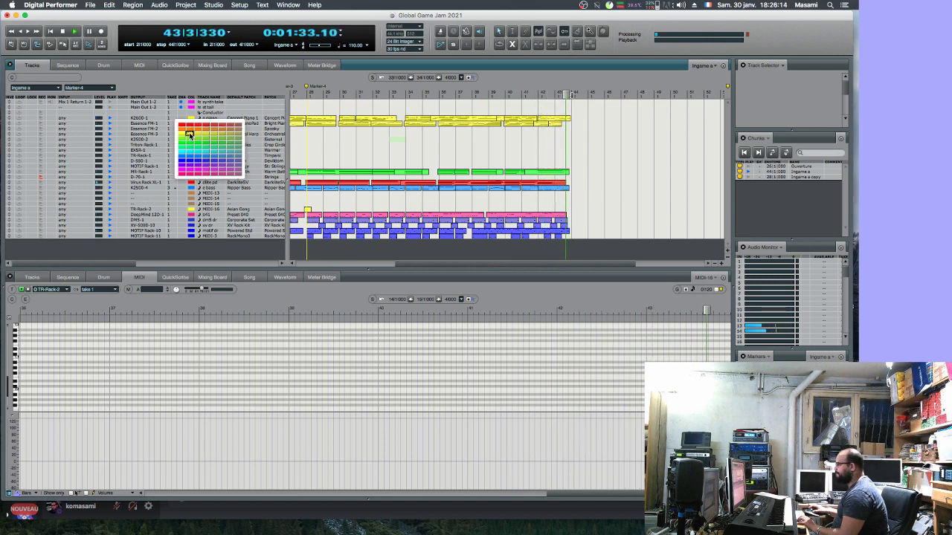
left_click(183, 135)
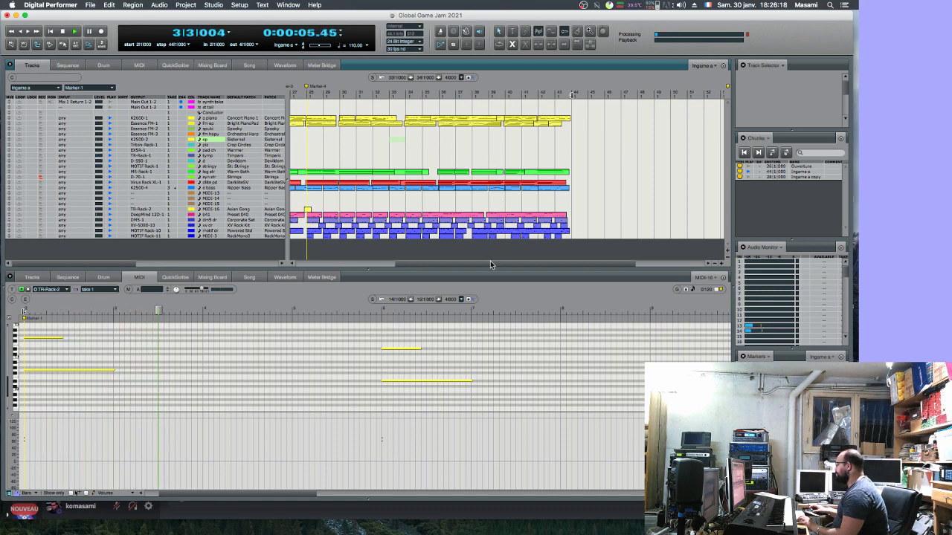
- Copy the b41 track's part from measures 2 to 6 onto the Ripper Bass track at measure 2 and audition it
left_click_drag(490, 264, 396, 263)
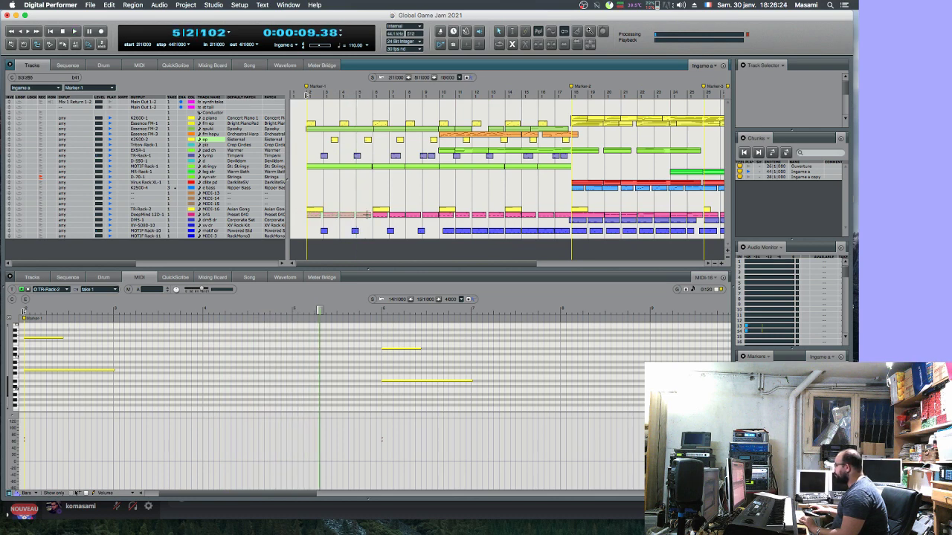
left_click(361, 215)
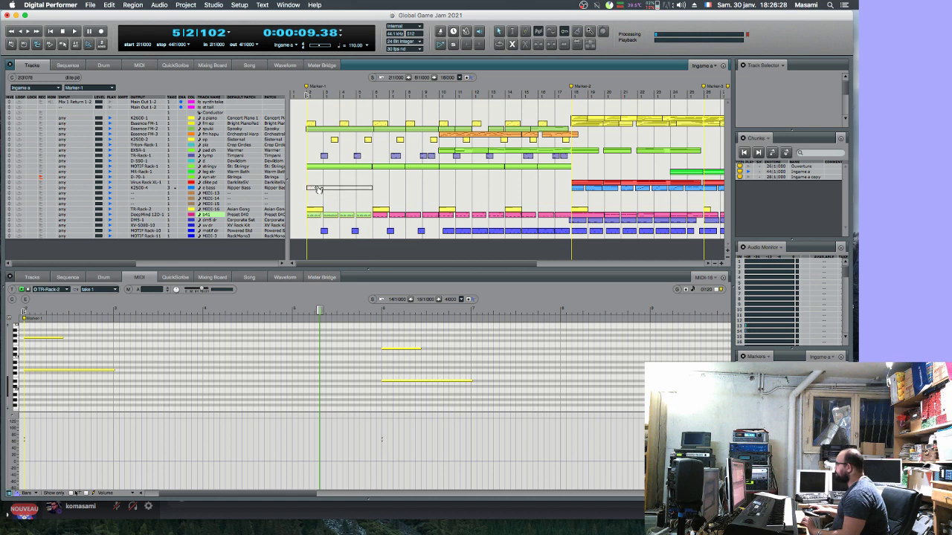
left_click(317, 189)
key("space")
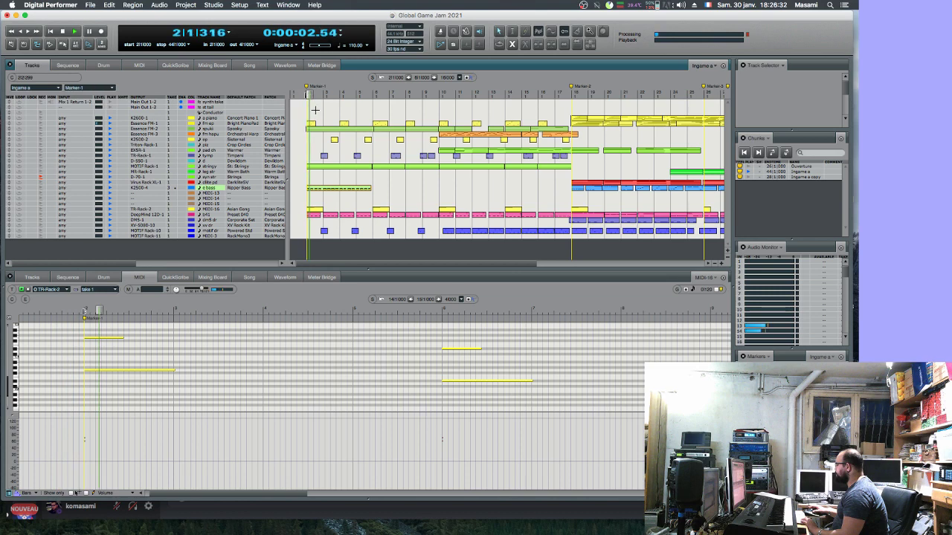
- Transpose the copied part on the Ripper Bass track and play it back from the beginning
left_click(109, 5)
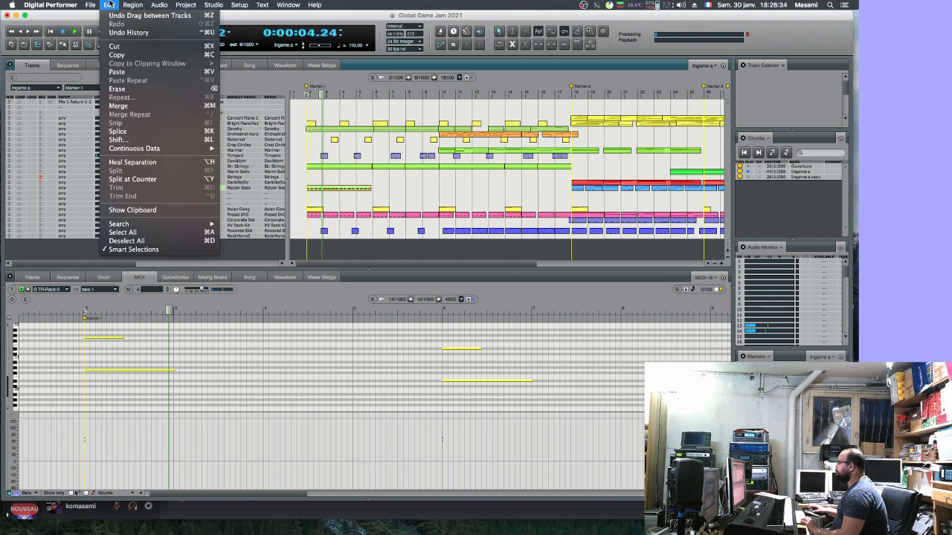
mouse_move(137, 4)
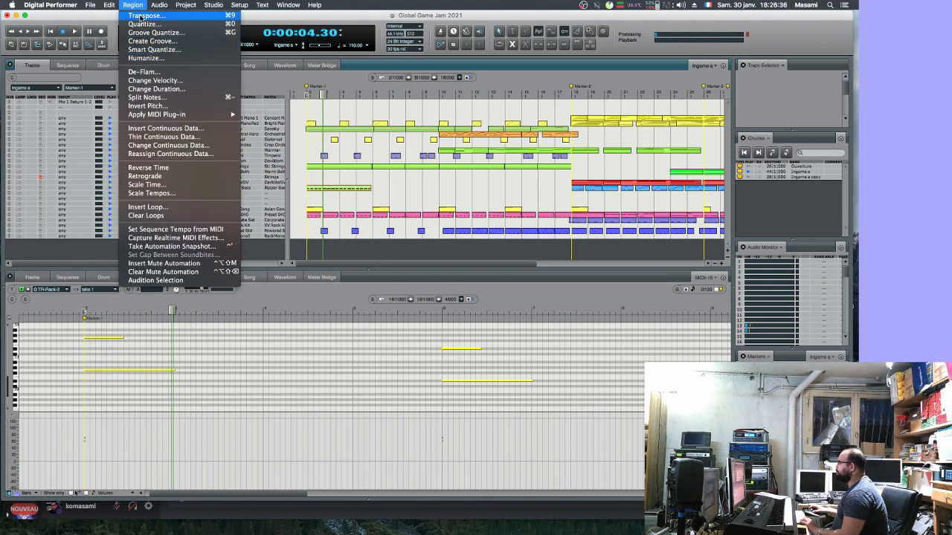
left_click(314, 193)
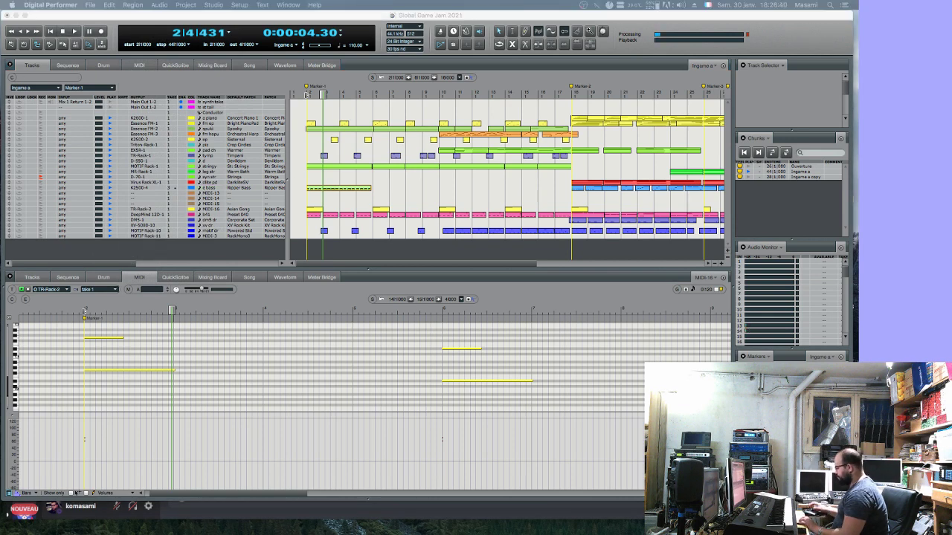
left_click(209, 187)
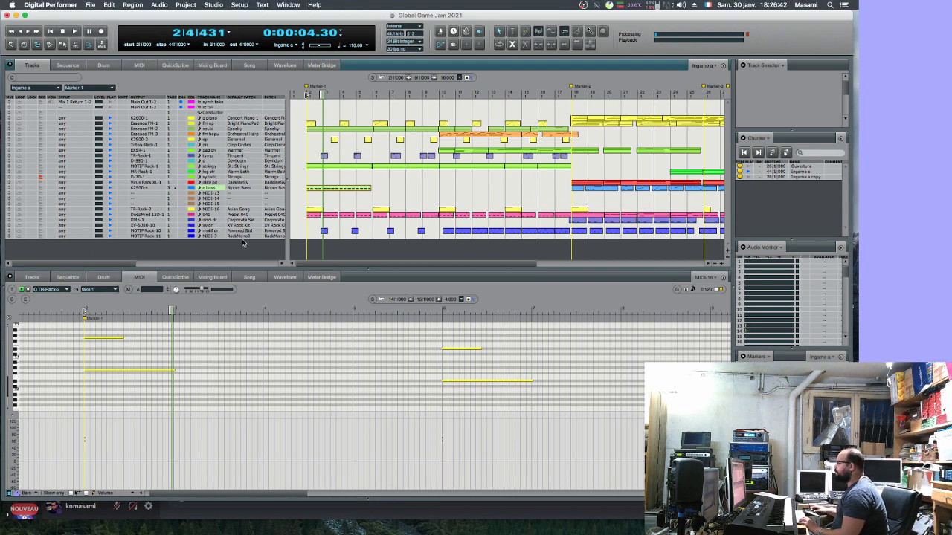
left_click(296, 94)
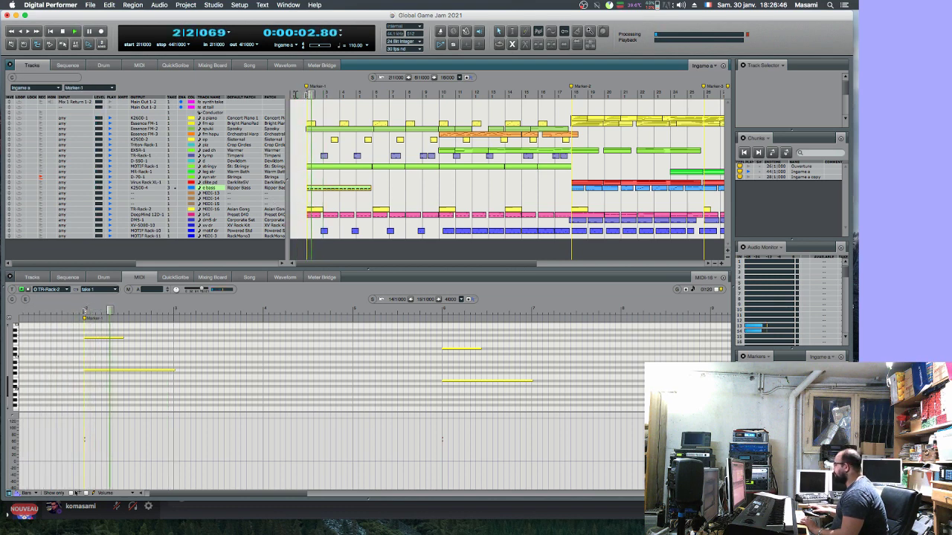
- Smooth the on velocities of the Ripper Bass part at measures 2 to 6, starting from 100% of current value
left_click(112, 4)
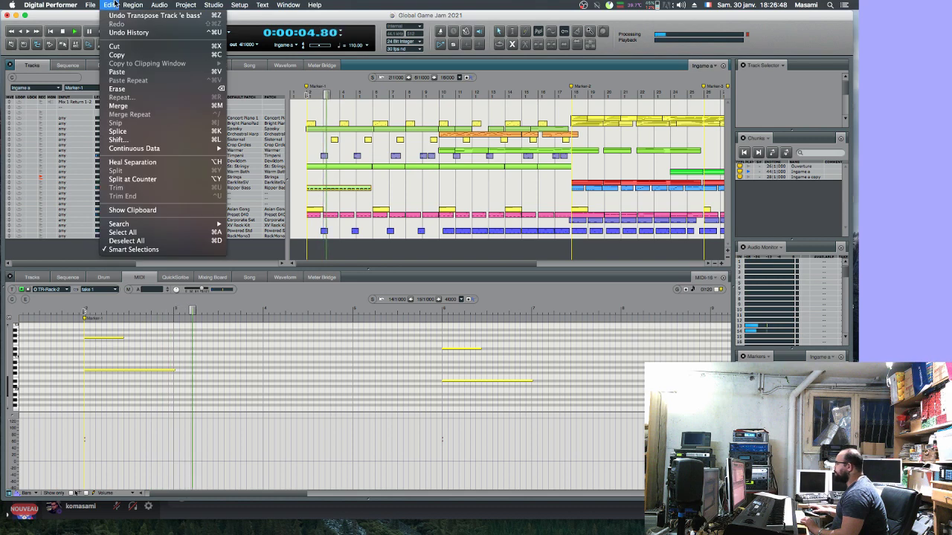
mouse_move(123, 5)
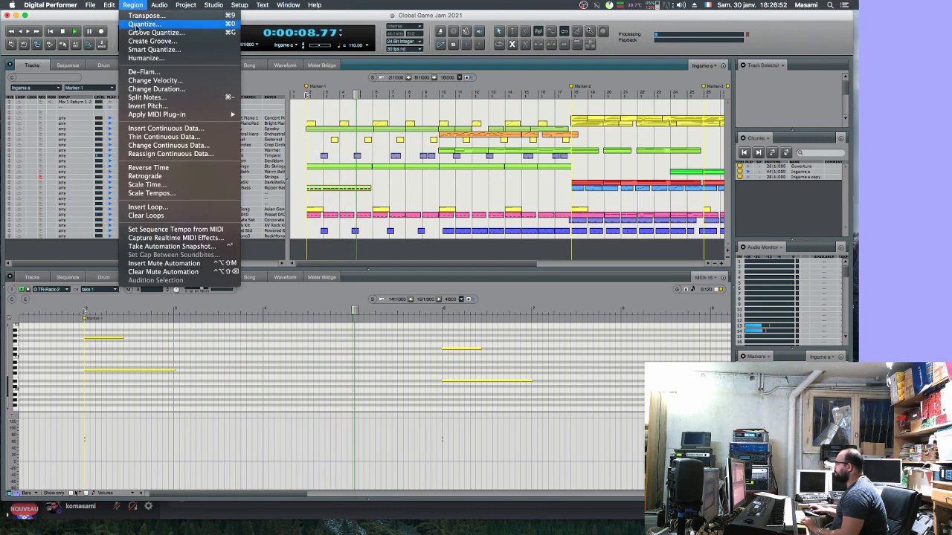
left_click(136, 78)
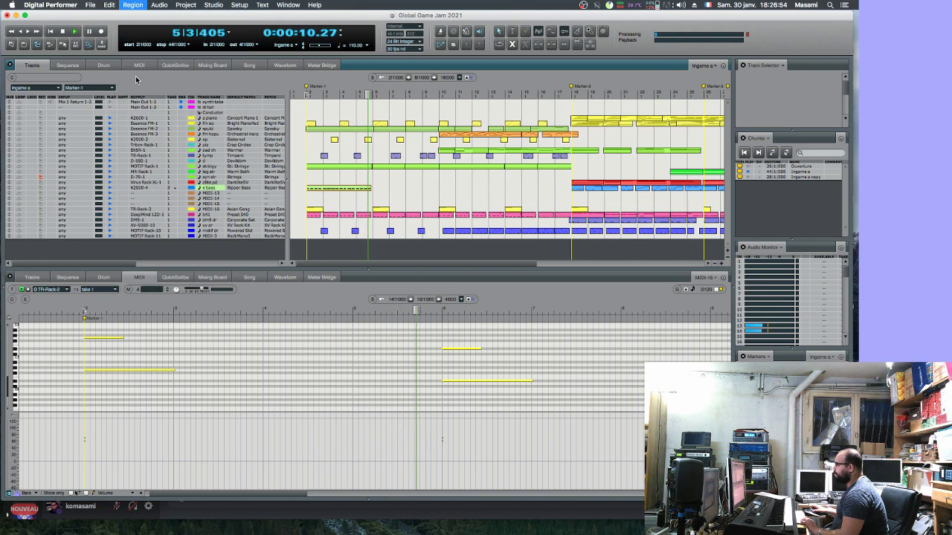
left_click_drag(130, 59, 346, 119)
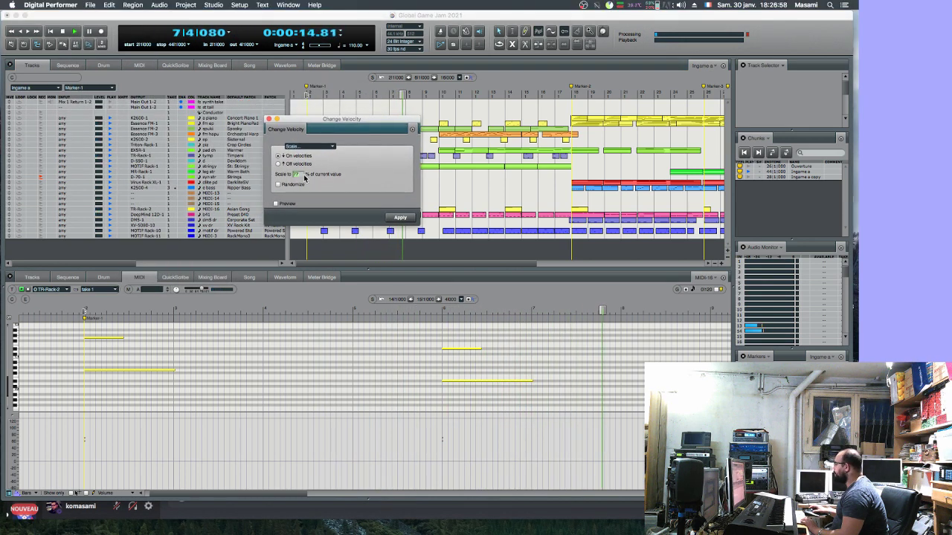
left_click(318, 147)
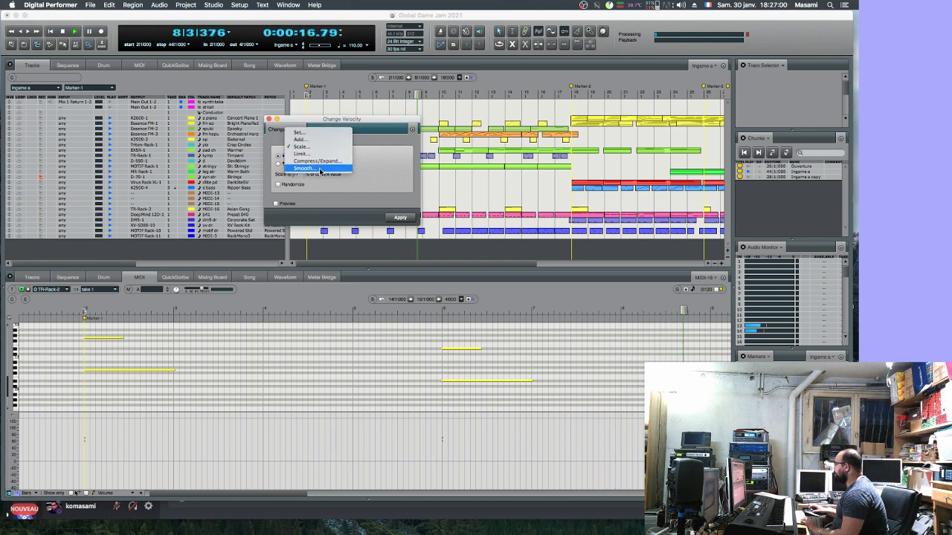
left_click(314, 149)
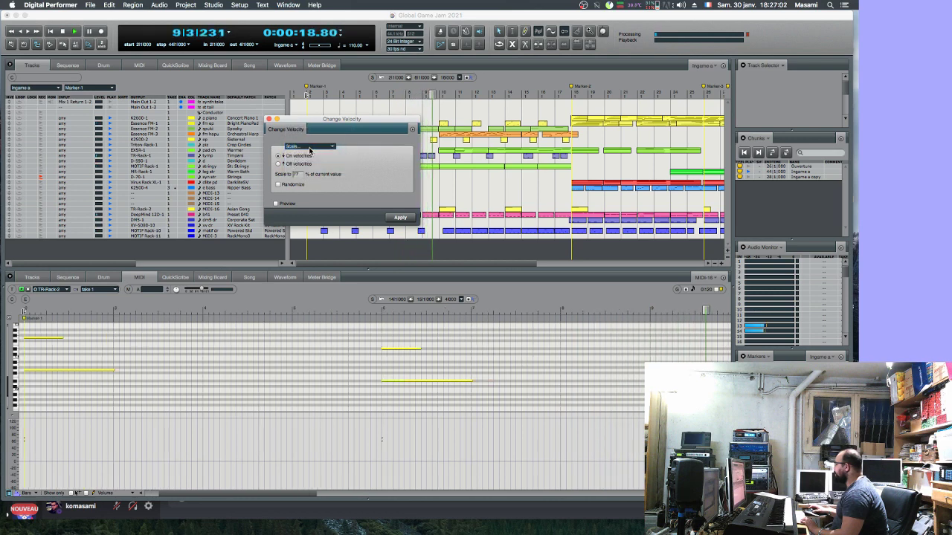
left_click(313, 149)
left_click(304, 168)
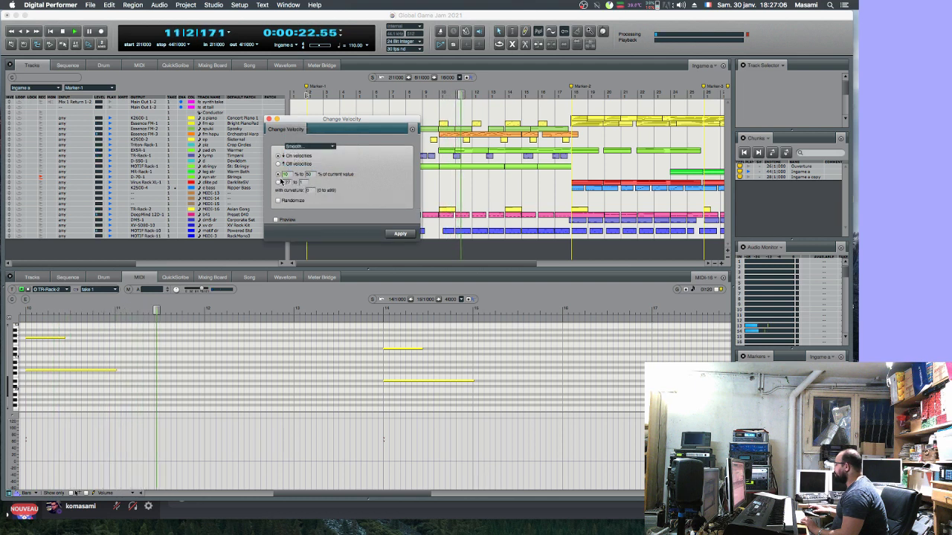
type("0")
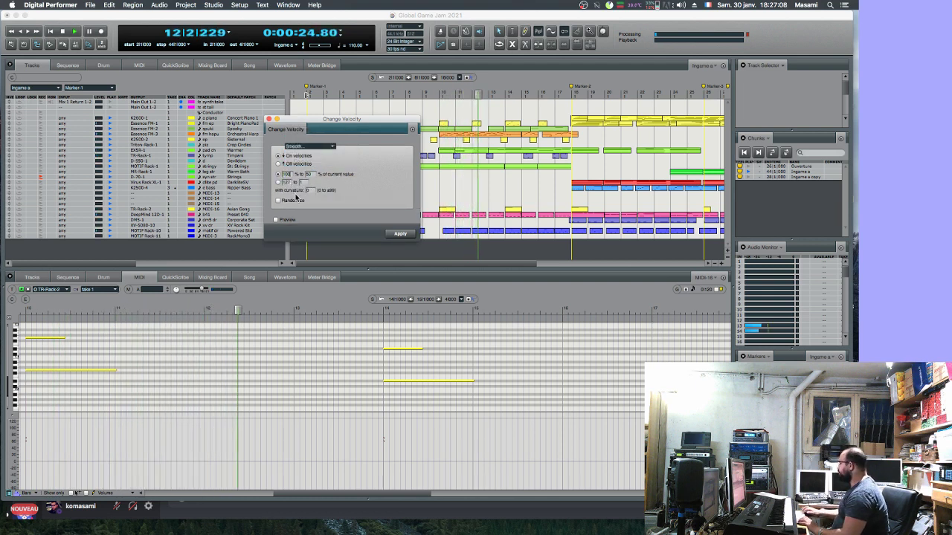
key("Tab")
type("1")
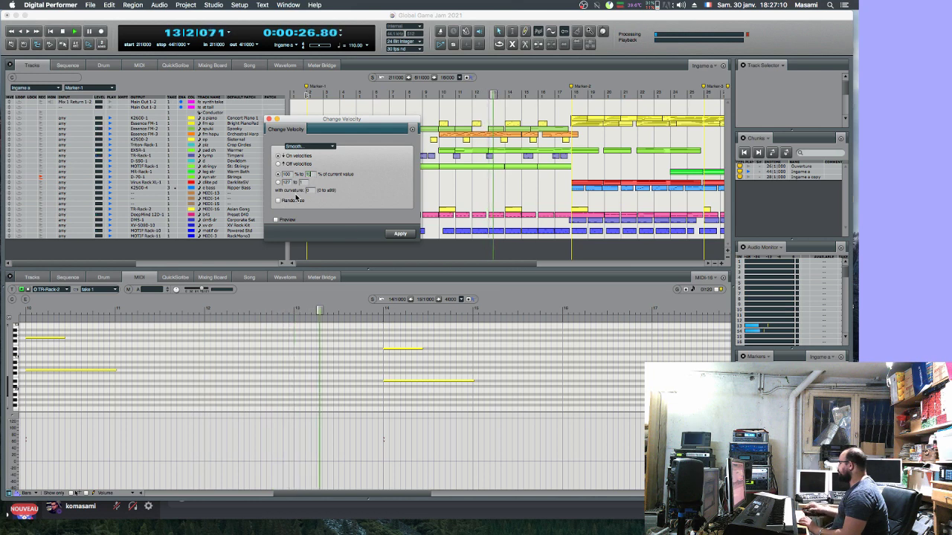
key("Return")
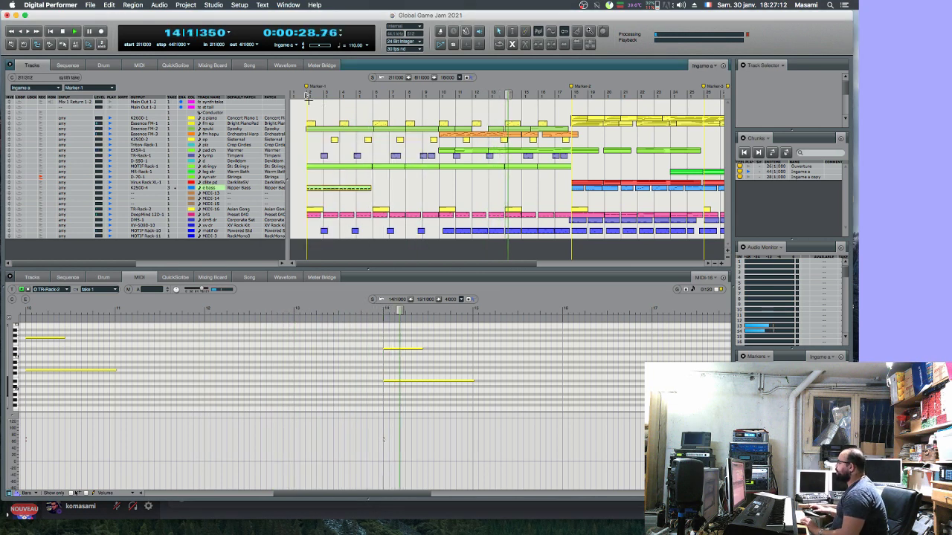
key("Home")
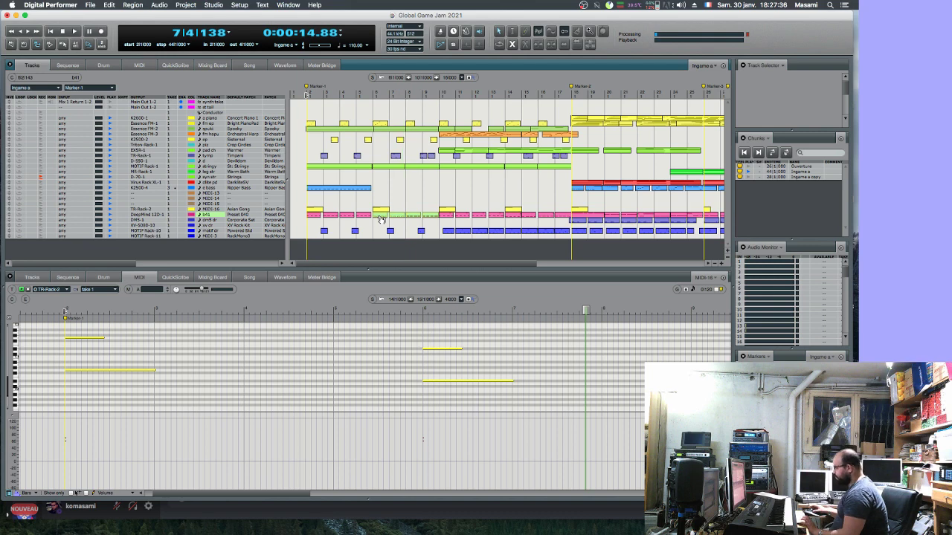
- Copy the b41 track's part from measures 6 to 10 onto the Ripper Bass track and smooth its velocities with the same settings
left_click_drag(388, 192, 388, 192)
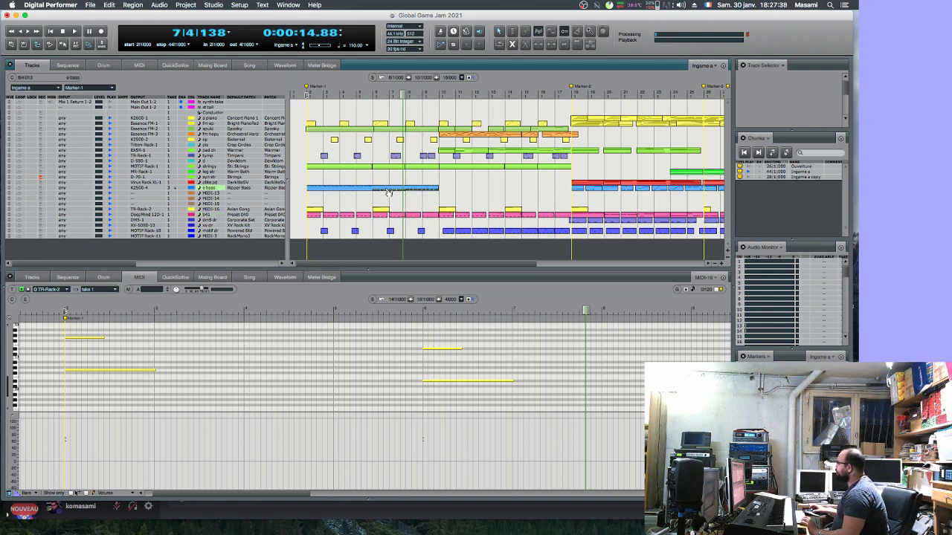
left_click(88, 5)
mouse_move(137, 4)
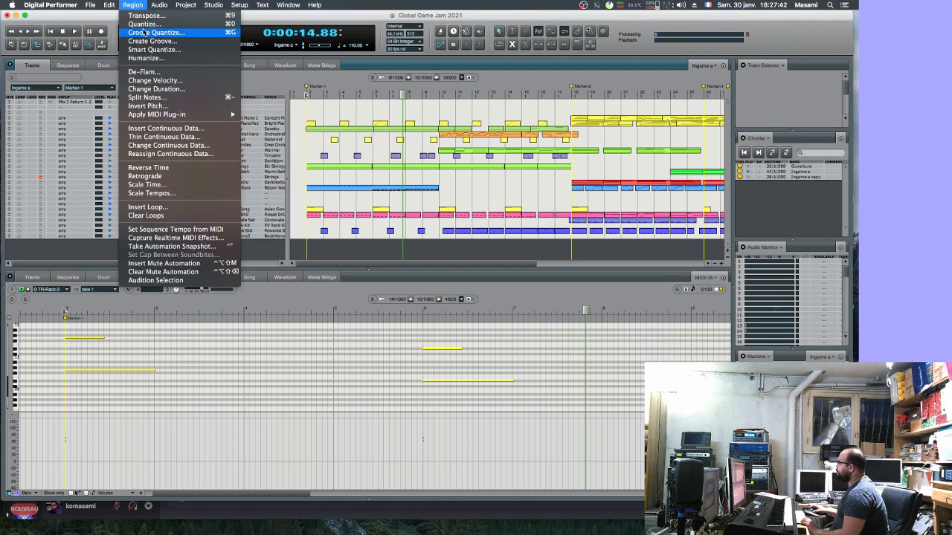
mouse_move(105, 4)
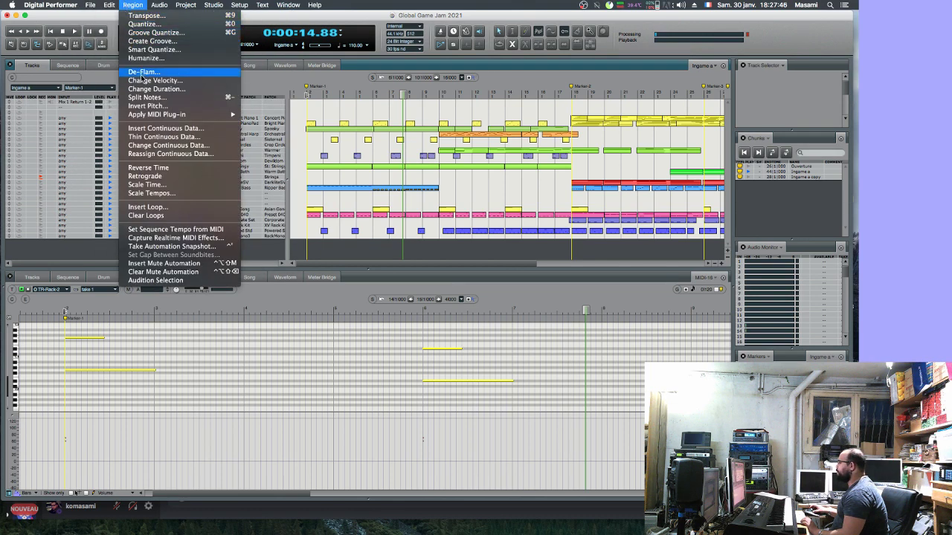
left_click(144, 82)
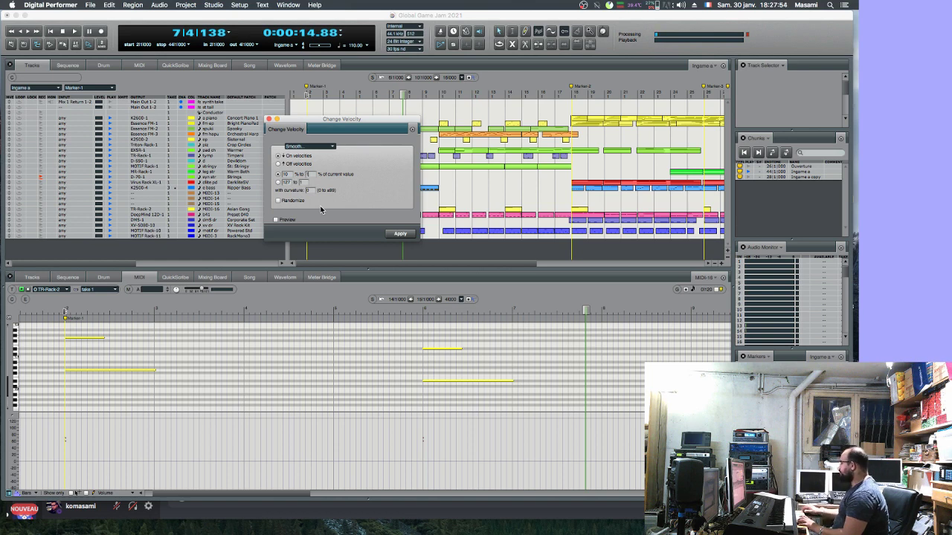
key("Return")
- Play back the arrangement and replay it from Marker-1 to check the extended bass part
left_click(361, 93)
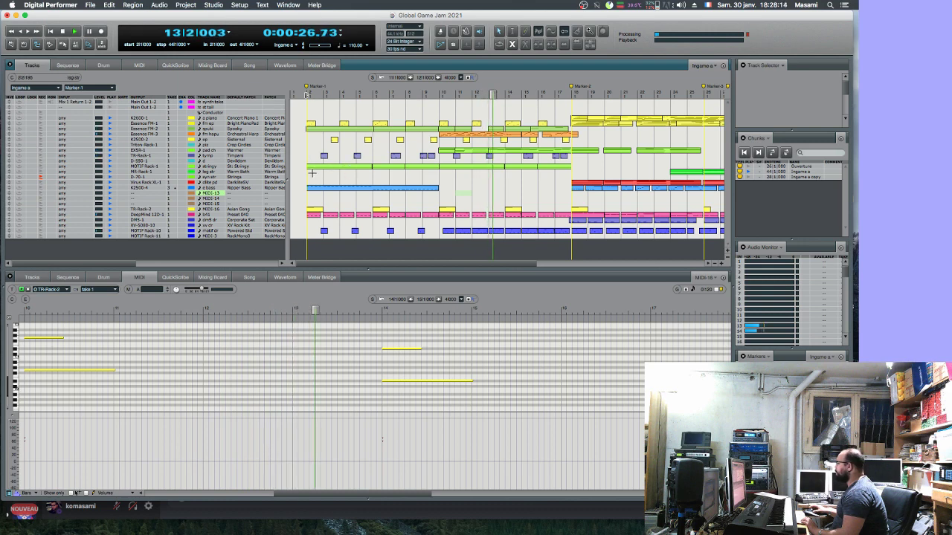
key("Return")
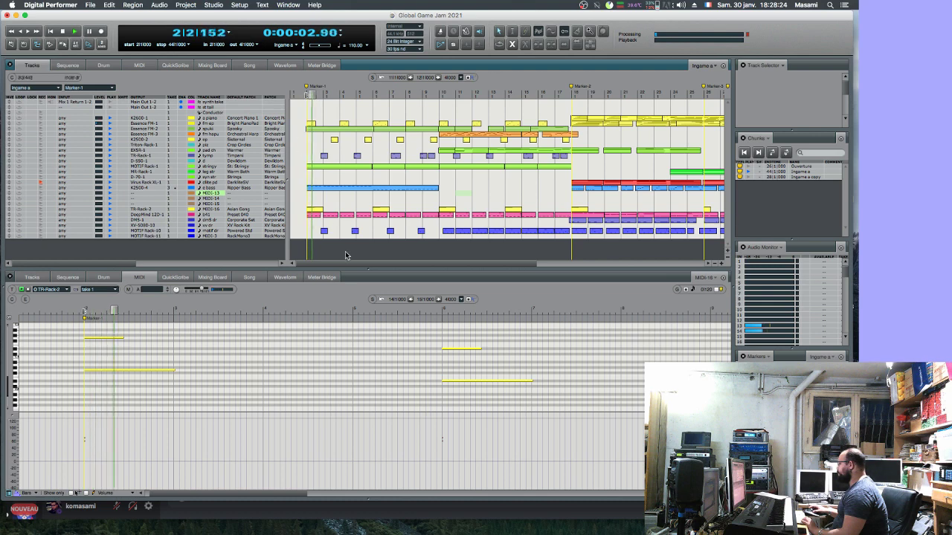
key("space")
left_click_drag(345, 255, 473, 257)
key("space")
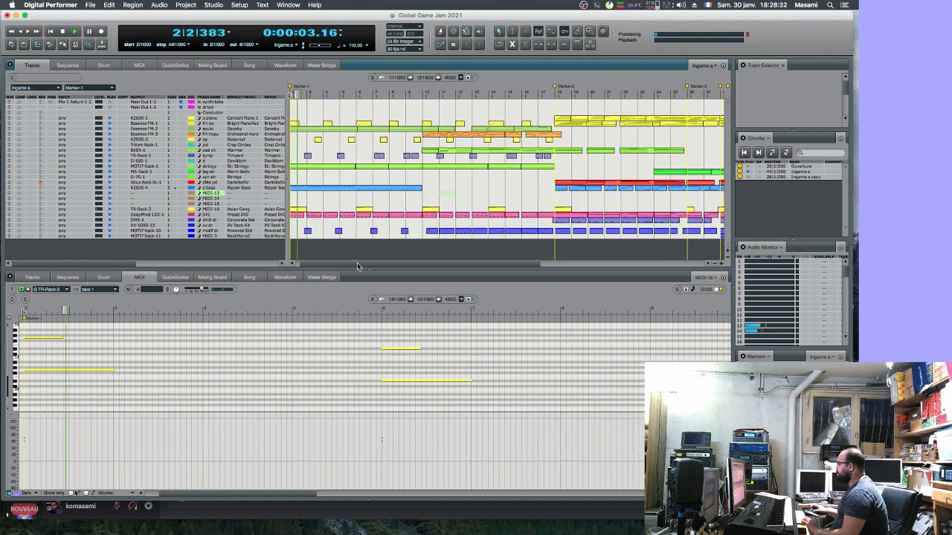
- Record a short part on the MIDI-3 track at measure 2
key("space")
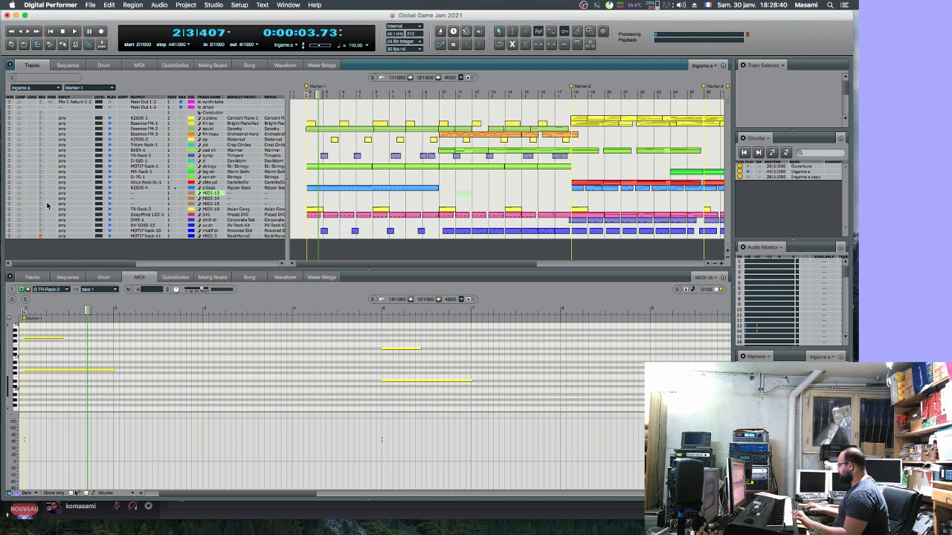
key("Return")
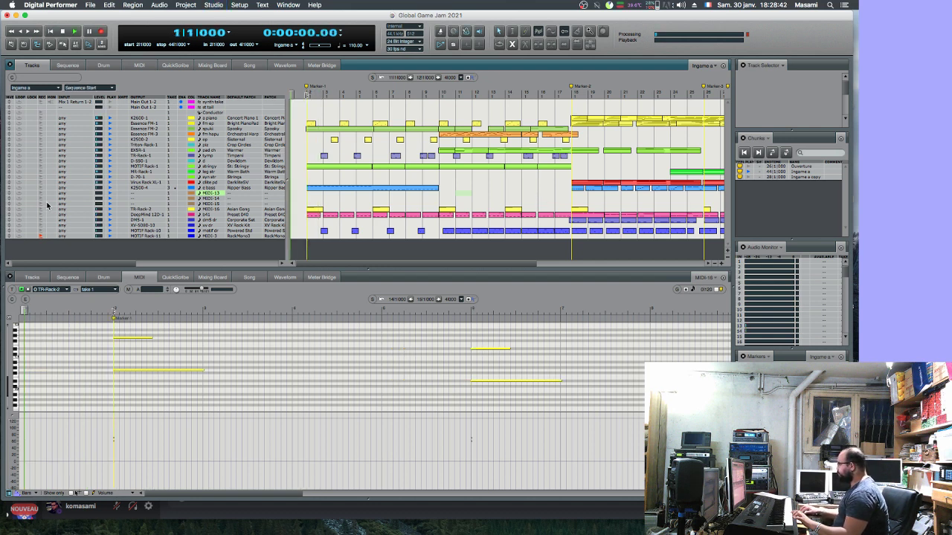
key("space")
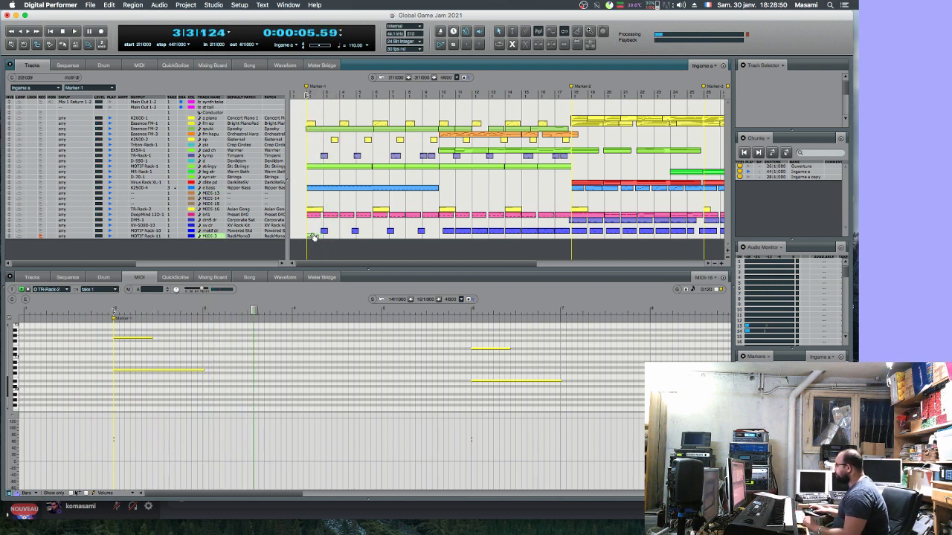
- Quantize the measure 2 events on the tracks from dm5 dr to MIDI-3 and play them back from Marker-1
mouse_move(287, 223)
left_mouse_down()
mouse_move(304, 236)
mouse_move(276, 237)
left_mouse_up()
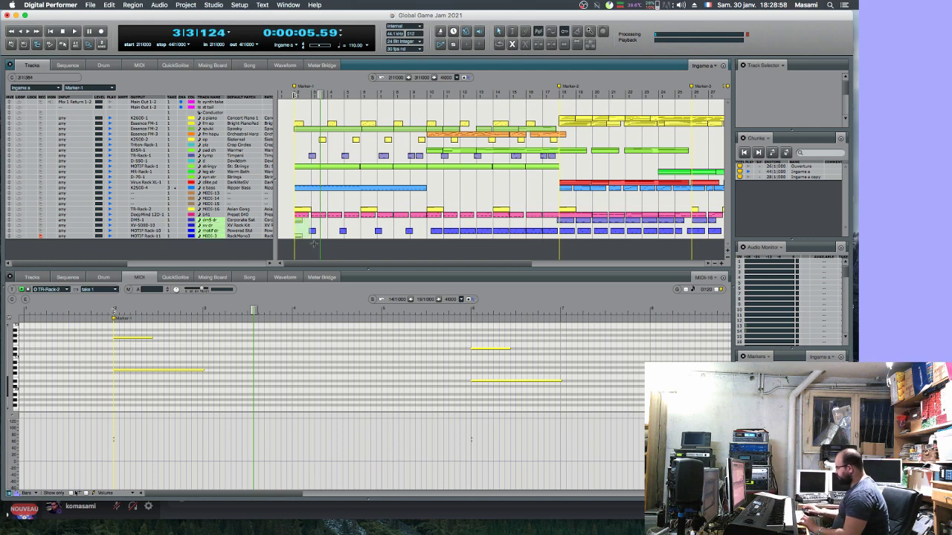
key("super+h")
key("Return")
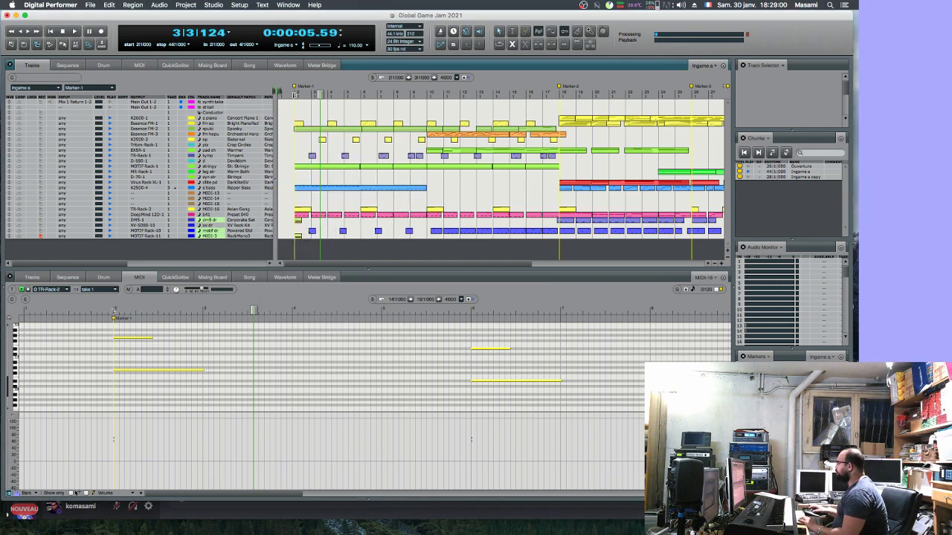
key("Return")
key("space")
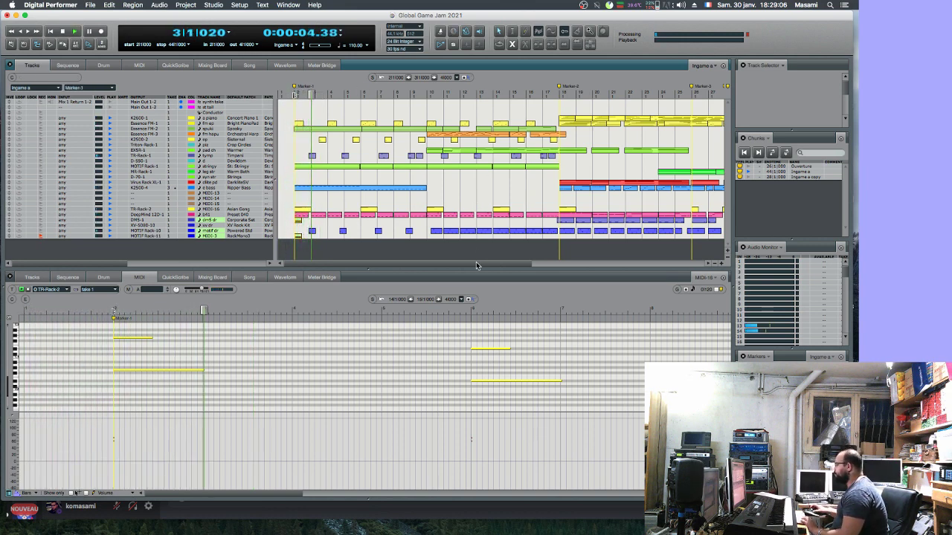
- Record a part on track d over the section between Marker-2 and Marker-4
left_click_drag(476, 265, 568, 252)
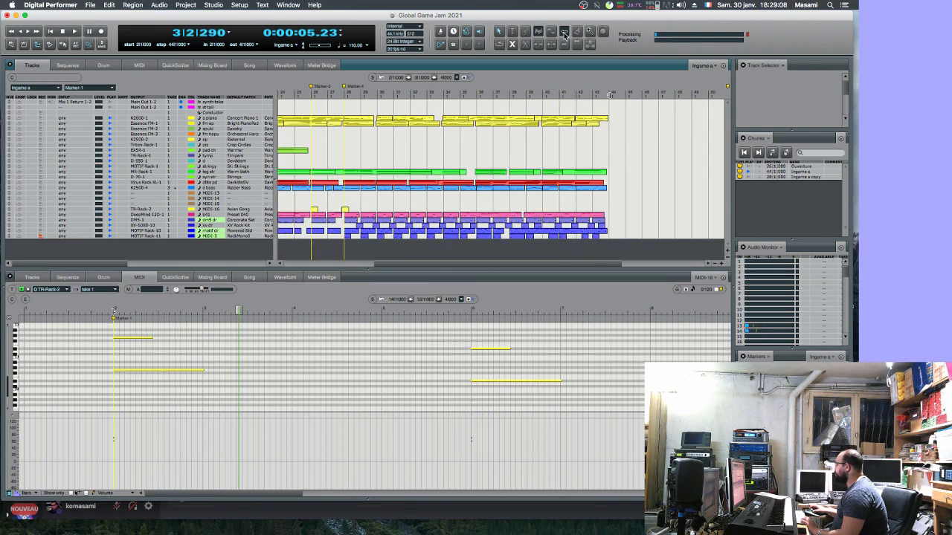
left_click(567, 95)
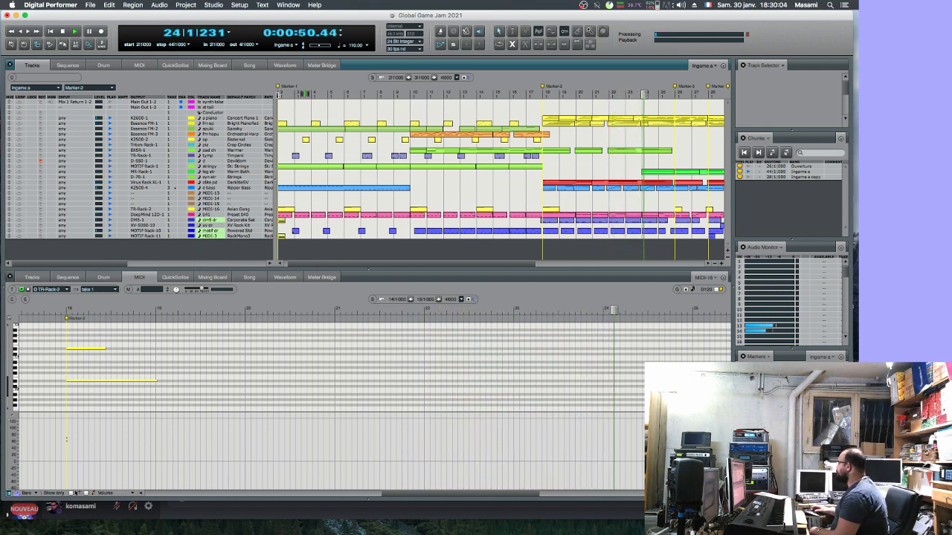
left_click(533, 97)
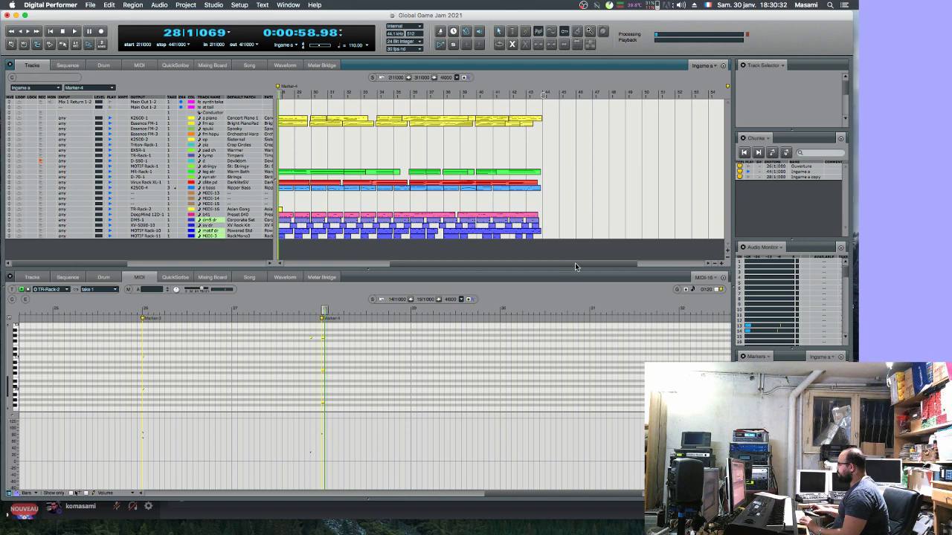
- Redo the undone recording on track d and try to quantize its part at Marker-3
left_click_drag(575, 264, 500, 260)
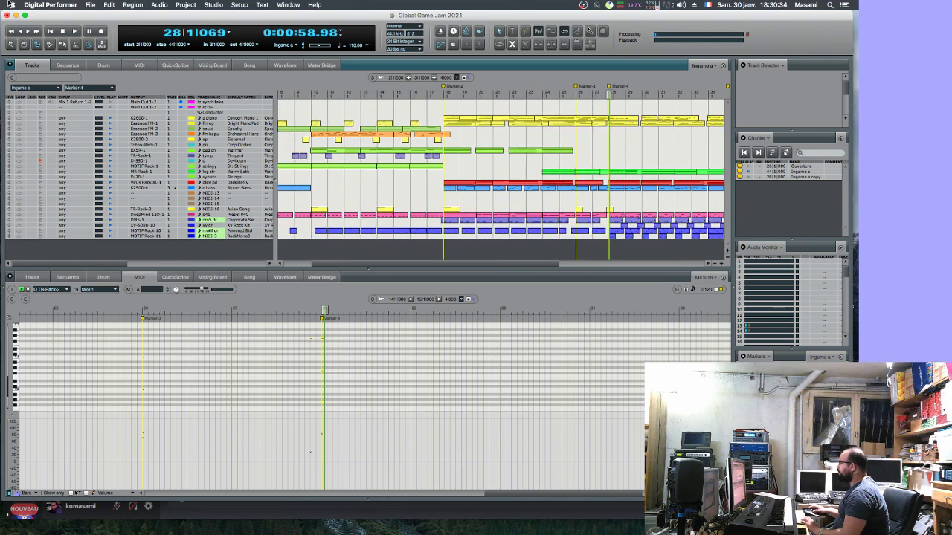
left_click(185, 4)
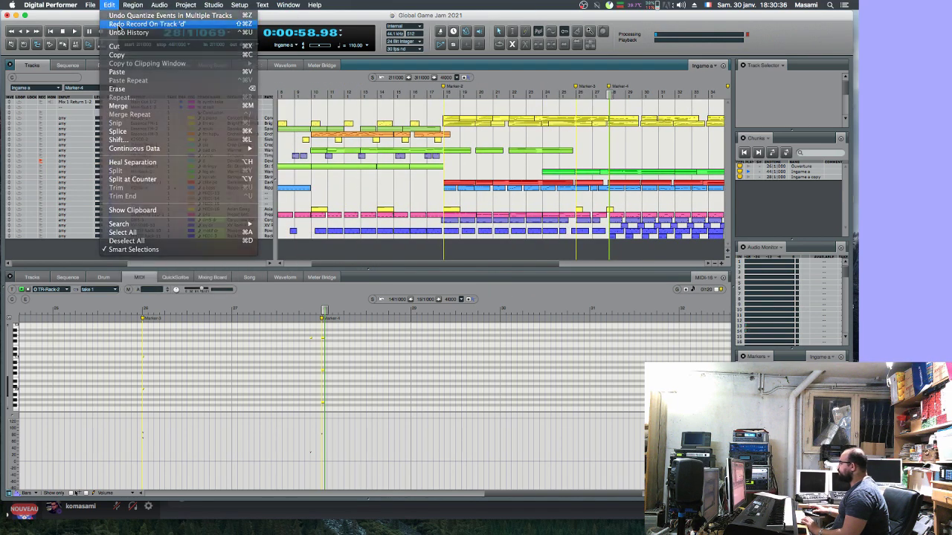
left_click(119, 24)
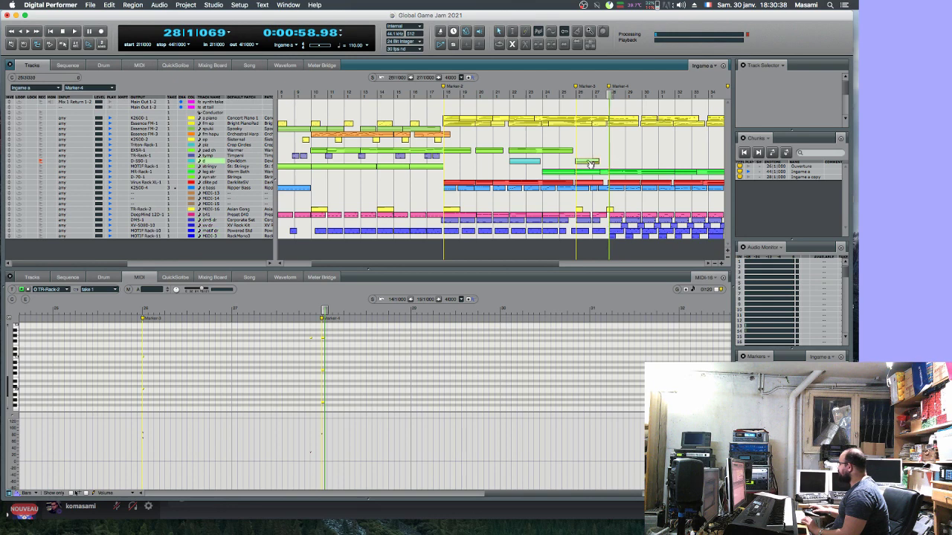
key("alt+0")
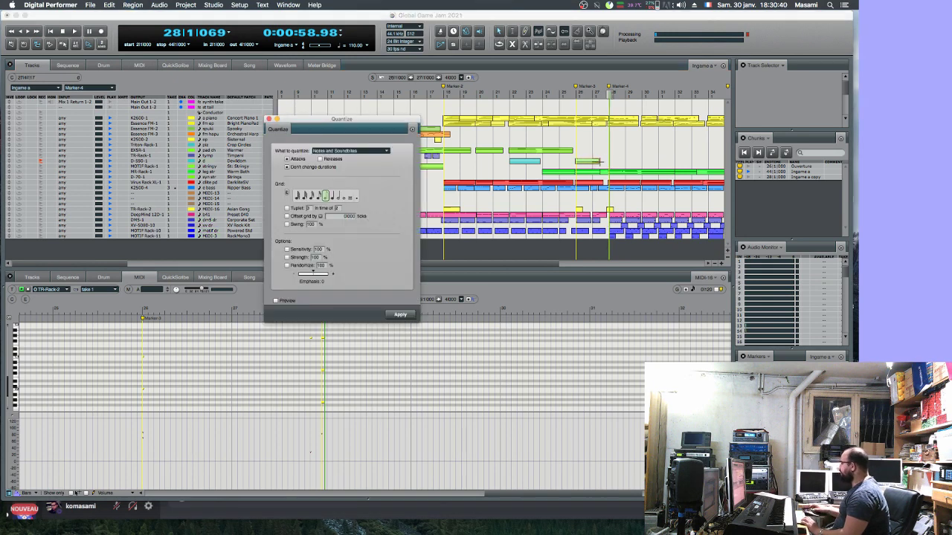
left_click(268, 120)
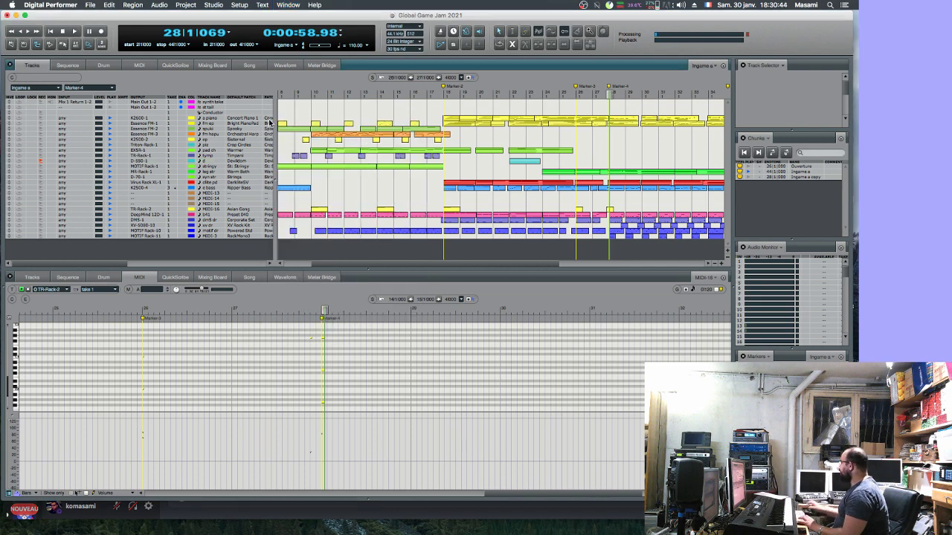
- Record a part on the Crop Circles track, starting just before Marker-3 and continuing past Marker-4
scroll(76, 493, "left", 2)
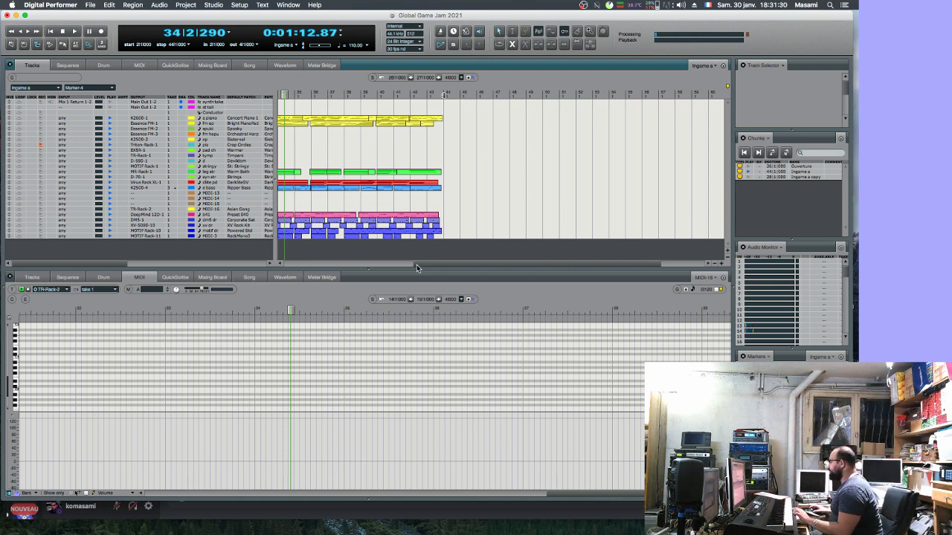
left_click_drag(416, 264, 385, 264)
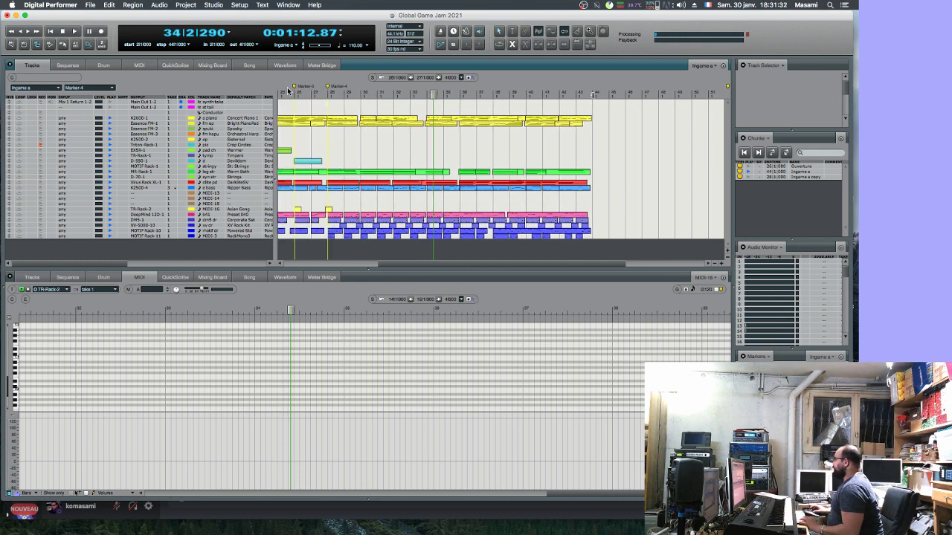
left_click(288, 91)
key("space")
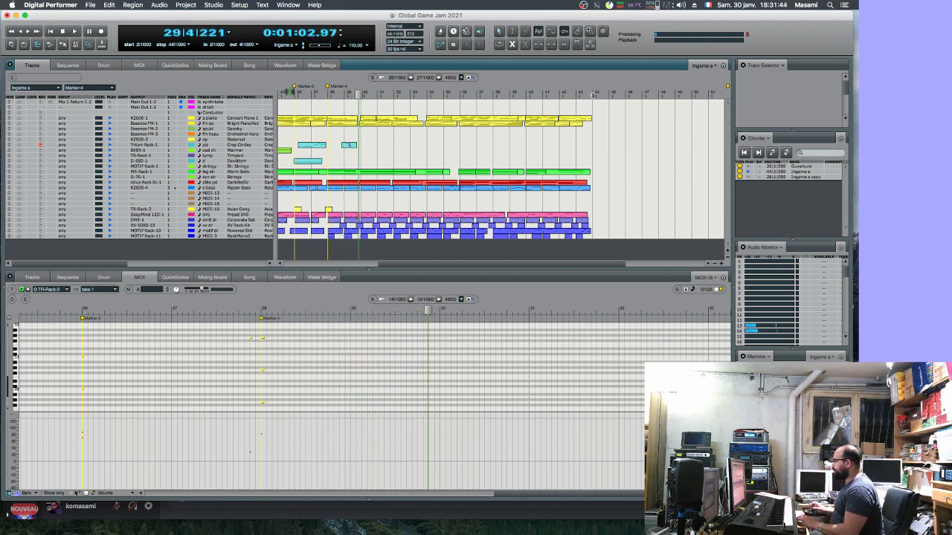
- Delete the Crop Circles events recorded past Marker-4, and undo the extra take recorded on that track from measure 25
left_click_drag(335, 139, 396, 159)
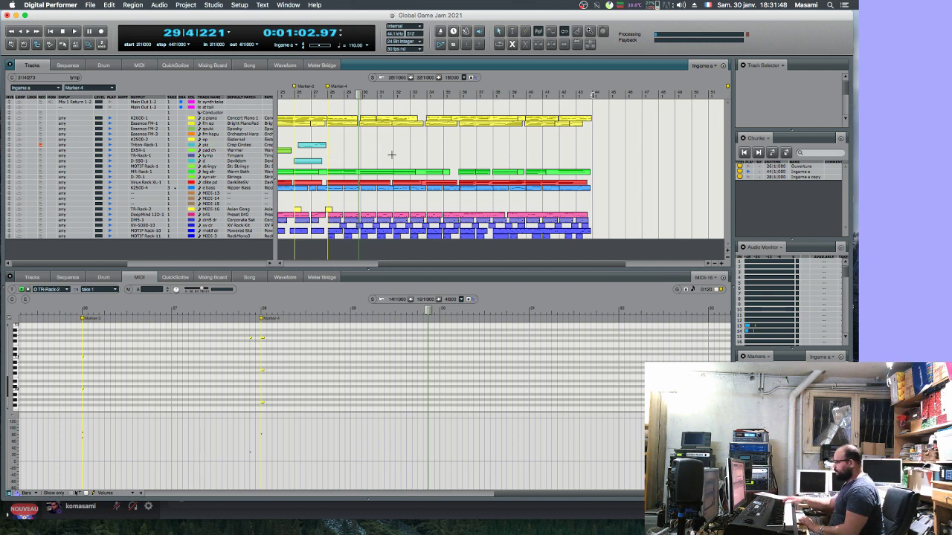
left_click(284, 95)
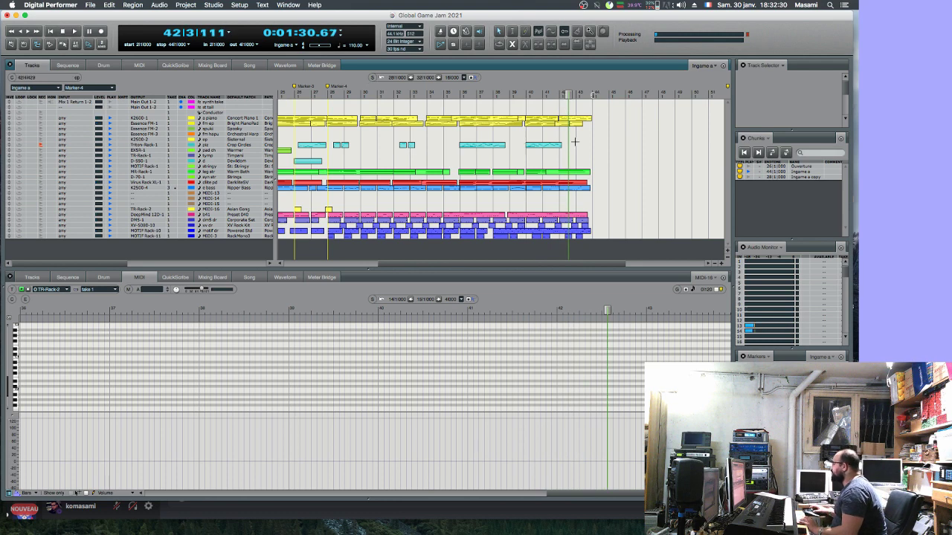
key("super+z")
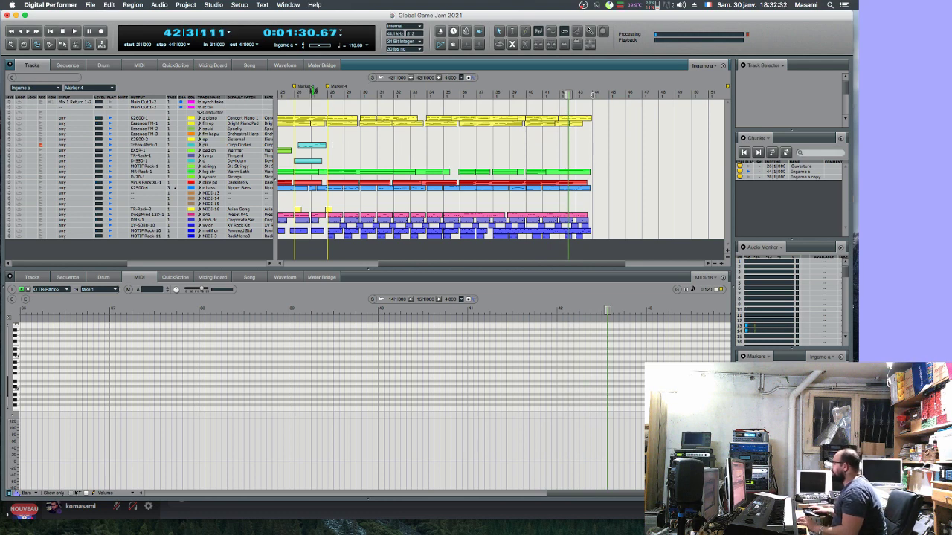
- Play the section from measure 25 to try out the Strings sound of the syn str track over it
key("space")
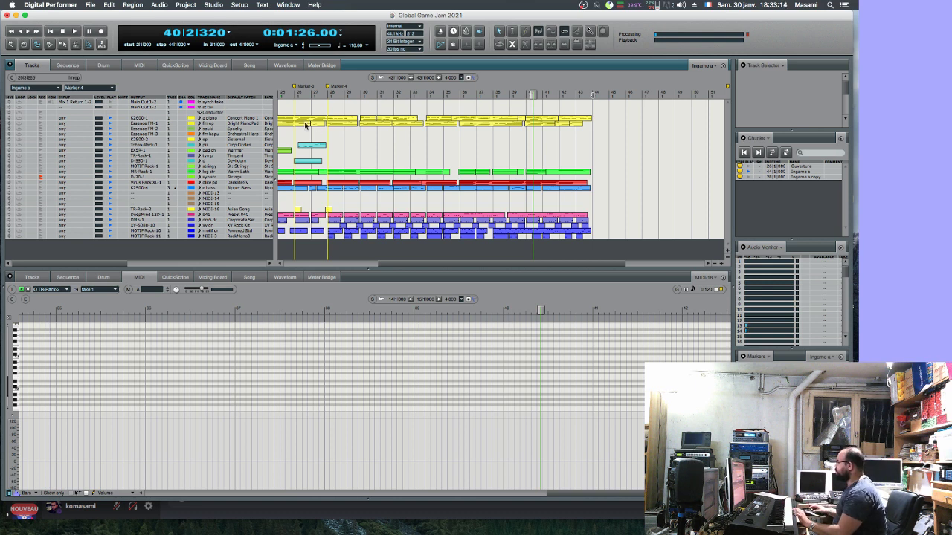
key("space")
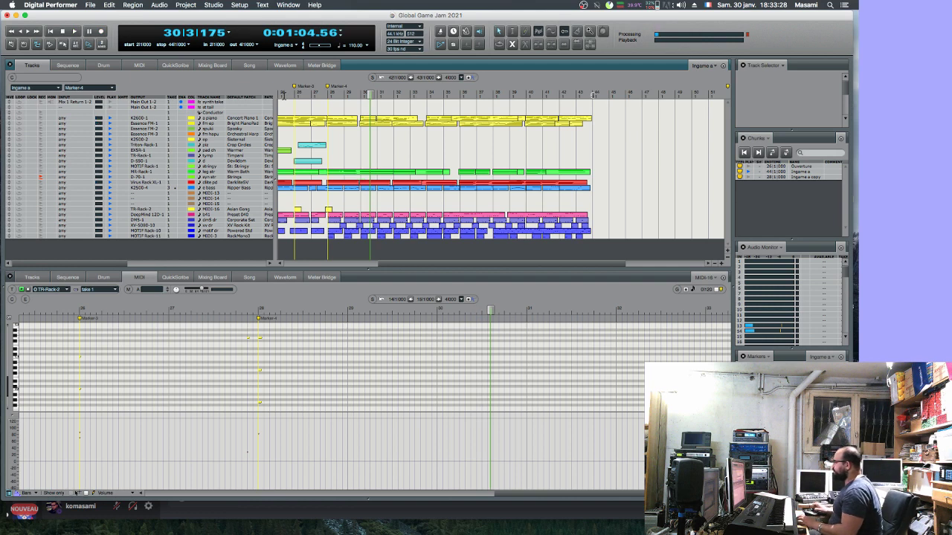
left_click(283, 95)
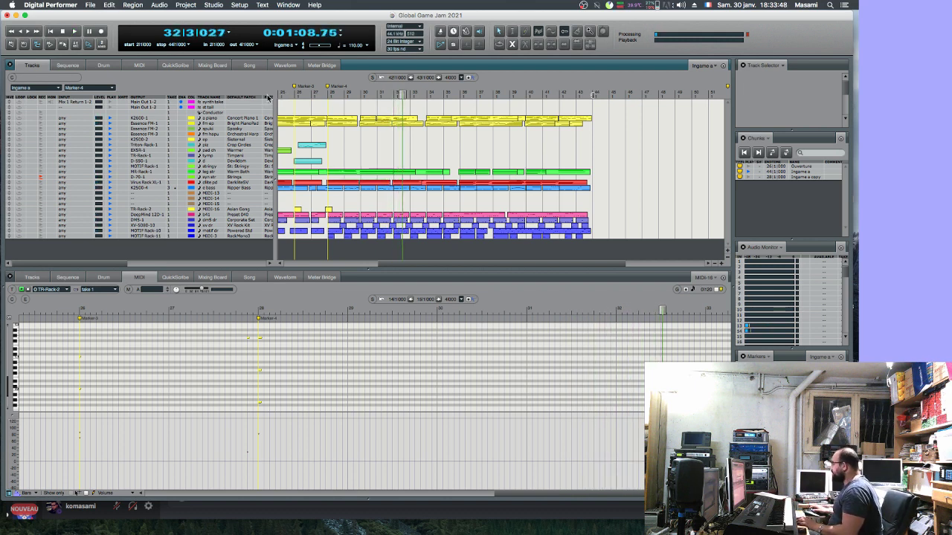
- Switch the syn str track's output to 01R/W and return it to D-70-1
left_click(144, 178)
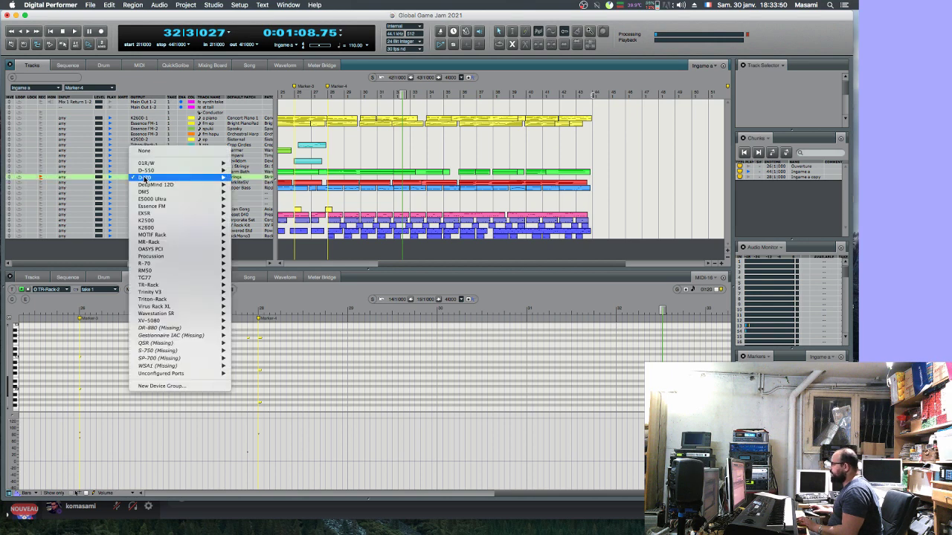
mouse_move(164, 177)
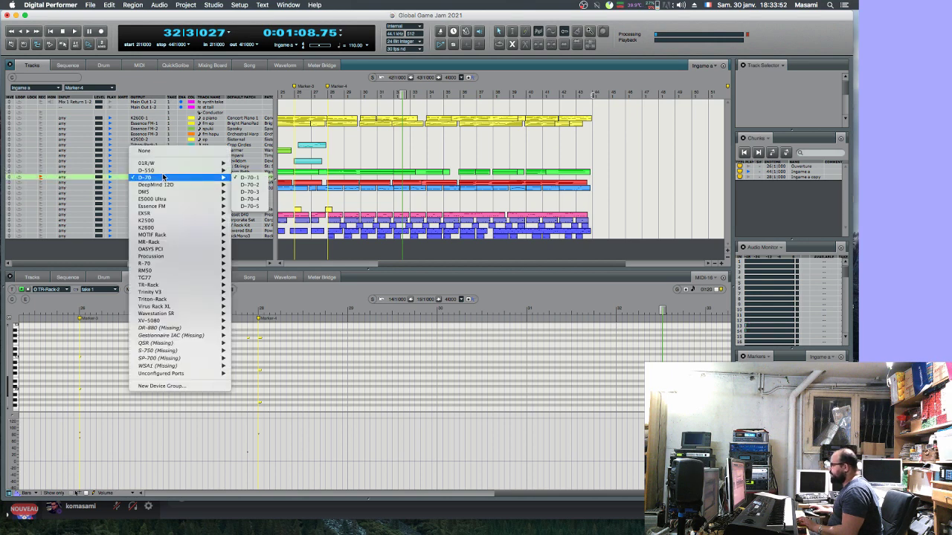
left_click(249, 177)
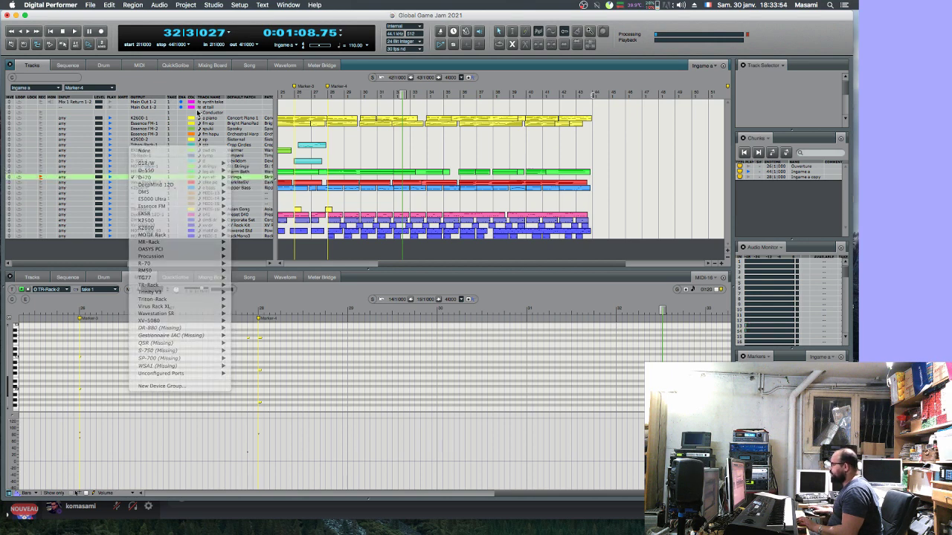
left_click(227, 179)
mouse_move(225, 179)
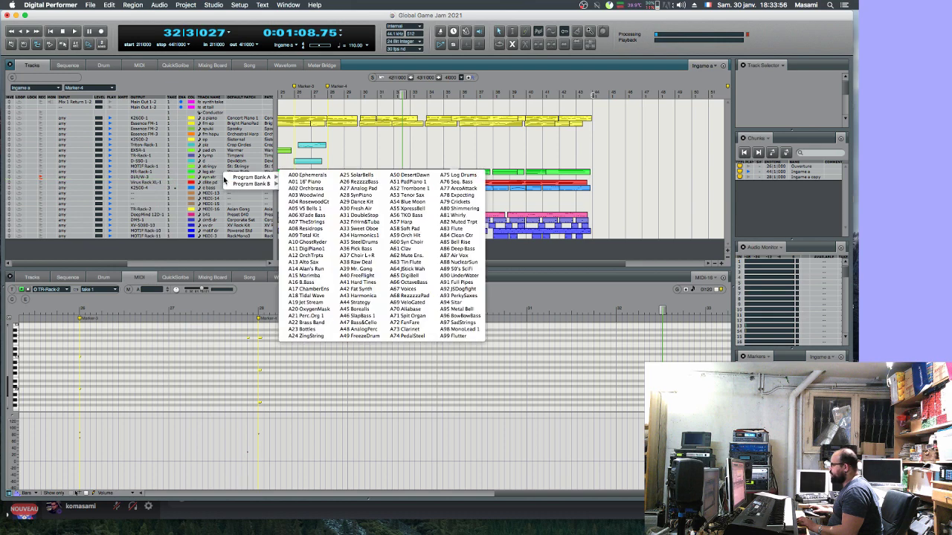
left_click(128, 171)
left_click(141, 177)
mouse_move(156, 193)
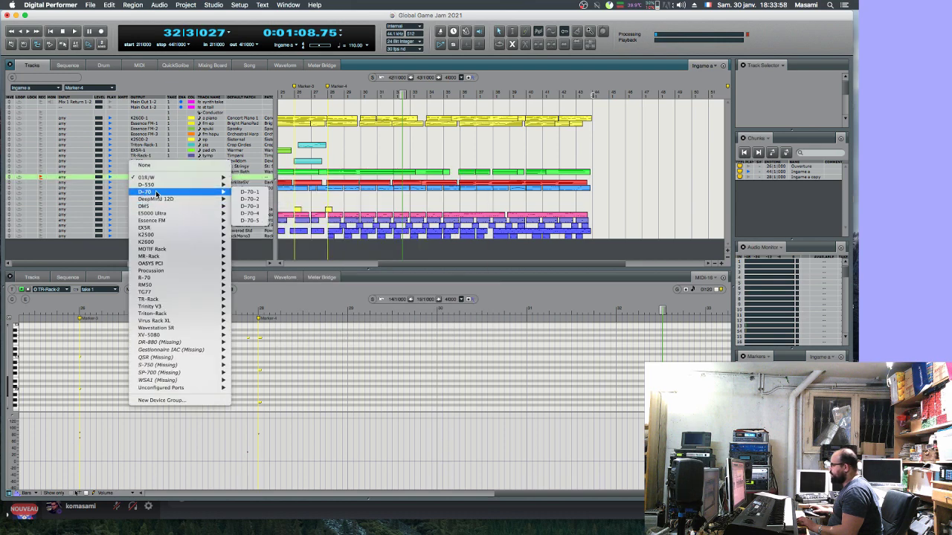
left_click(241, 192)
- Try patches A53 Lead Vox and A52 Solo Synth on the syn str track and settle on patch A62
left_click(238, 179)
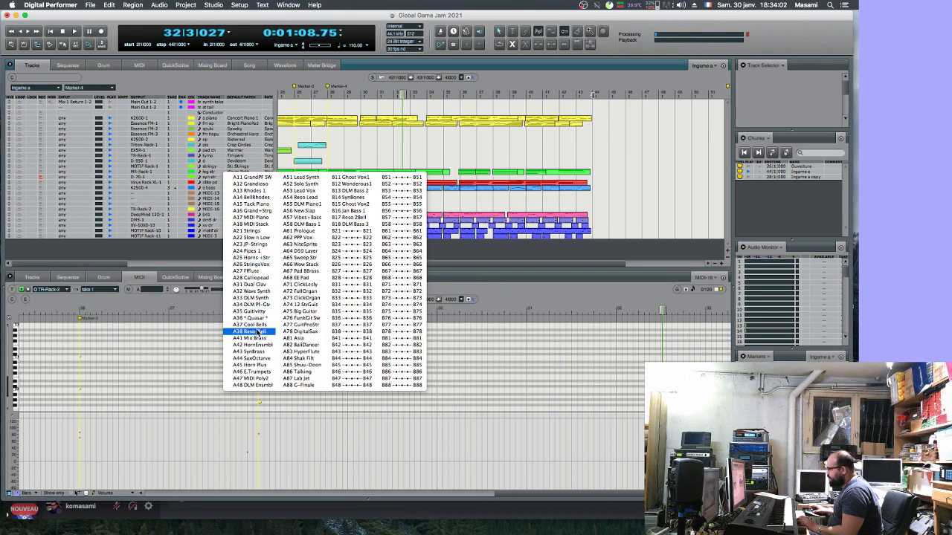
left_click(315, 190)
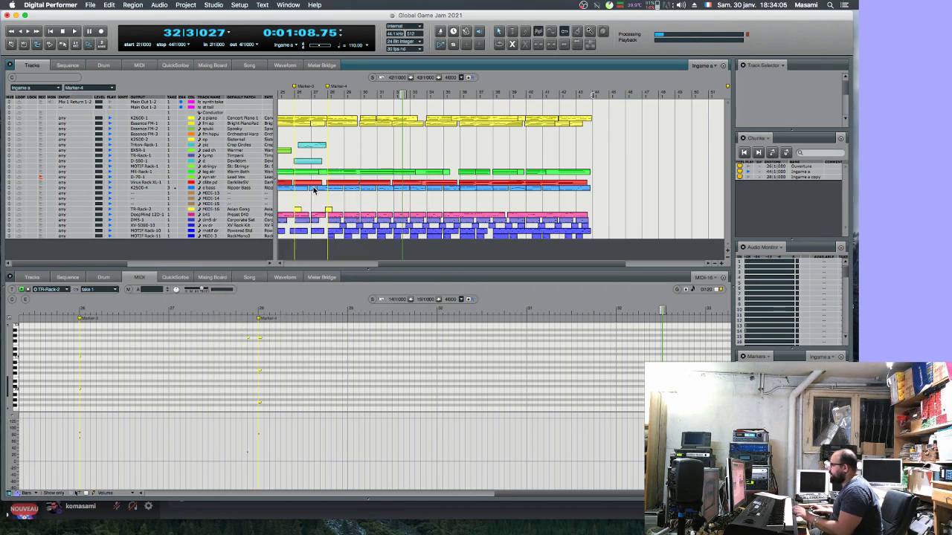
left_click(250, 179)
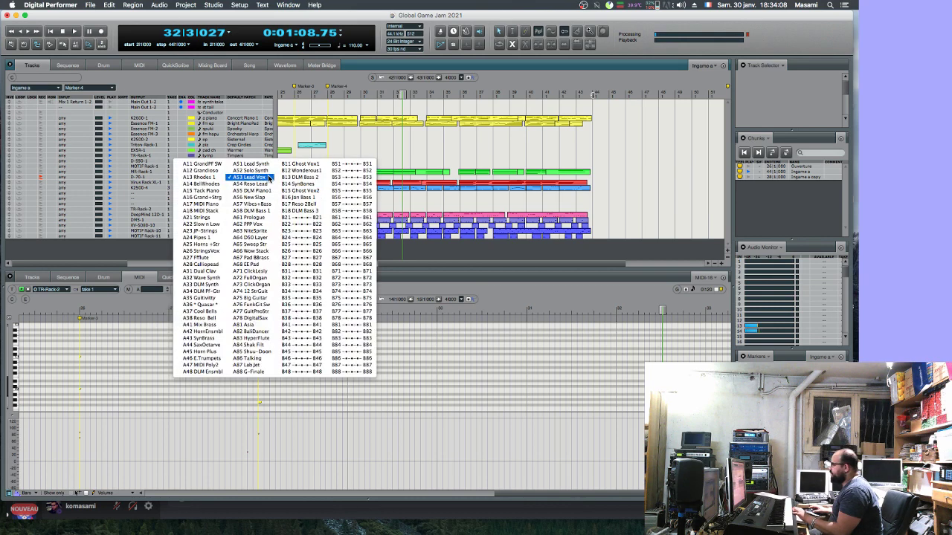
left_click(267, 172)
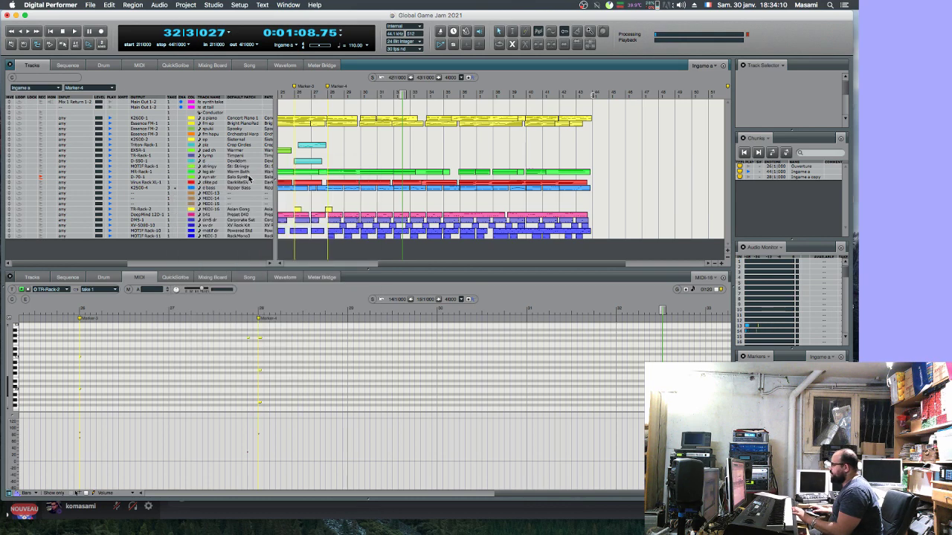
left_click(250, 179)
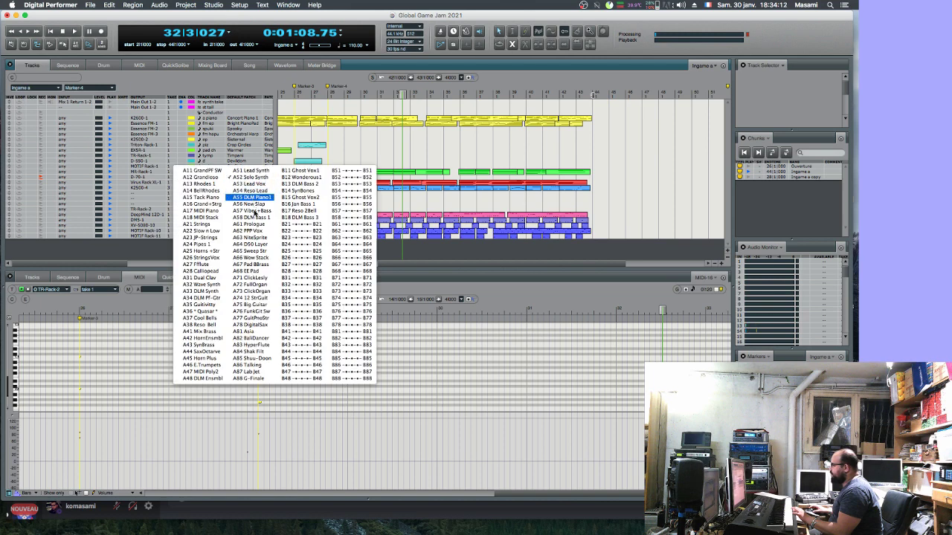
left_click(256, 232)
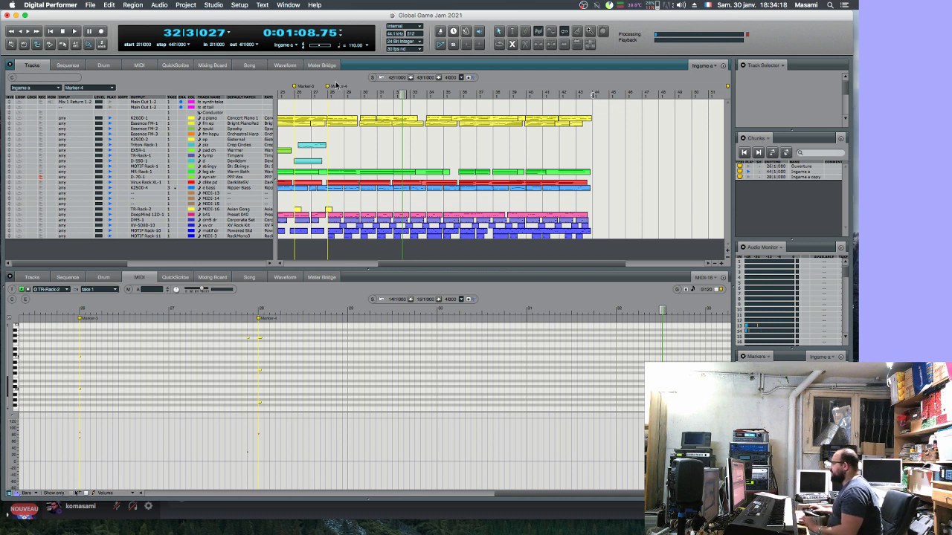
- Try two takes of a part on the stringy track from measure 25 and discard both
left_click(286, 90)
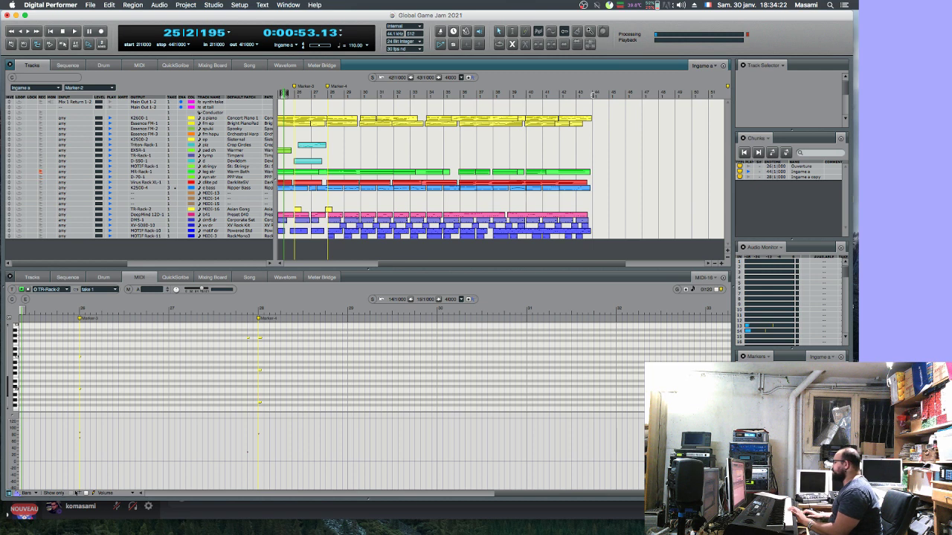
key("space")
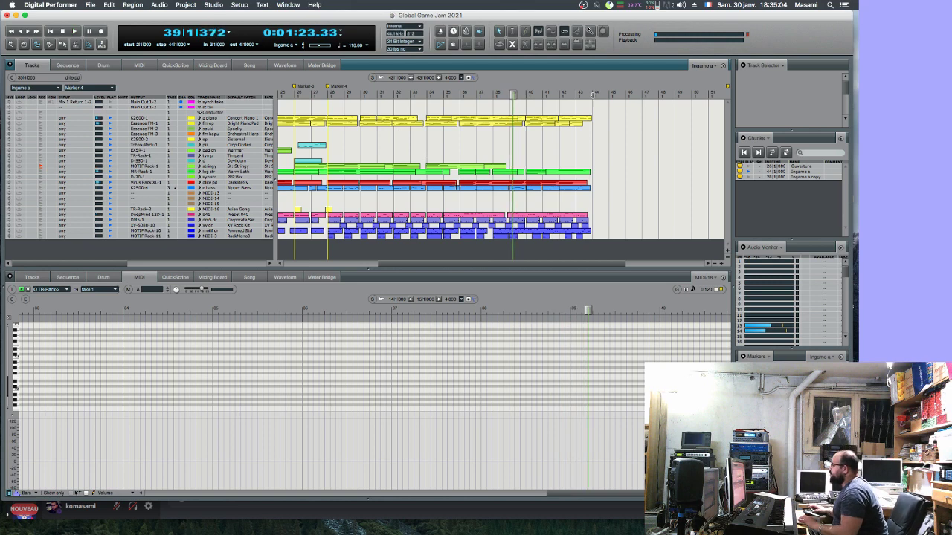
key("super+z")
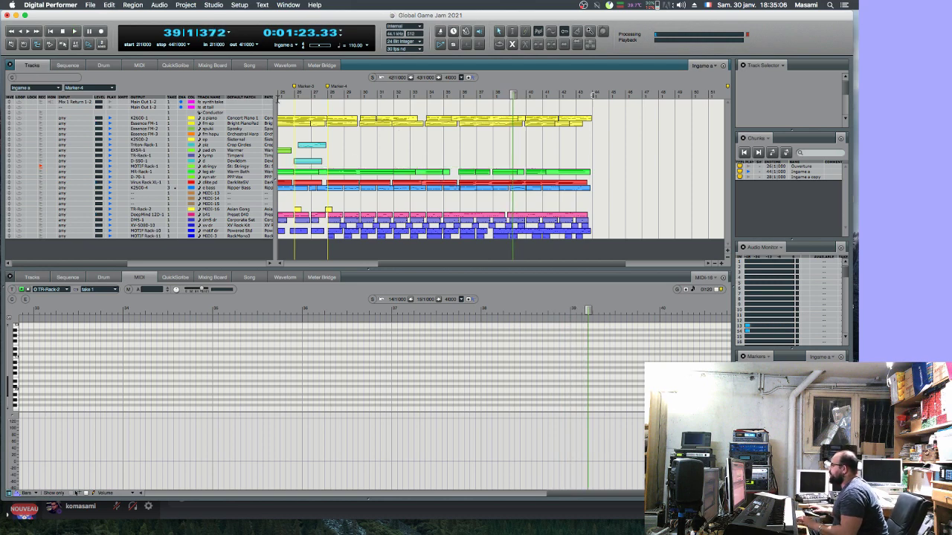
key("Return")
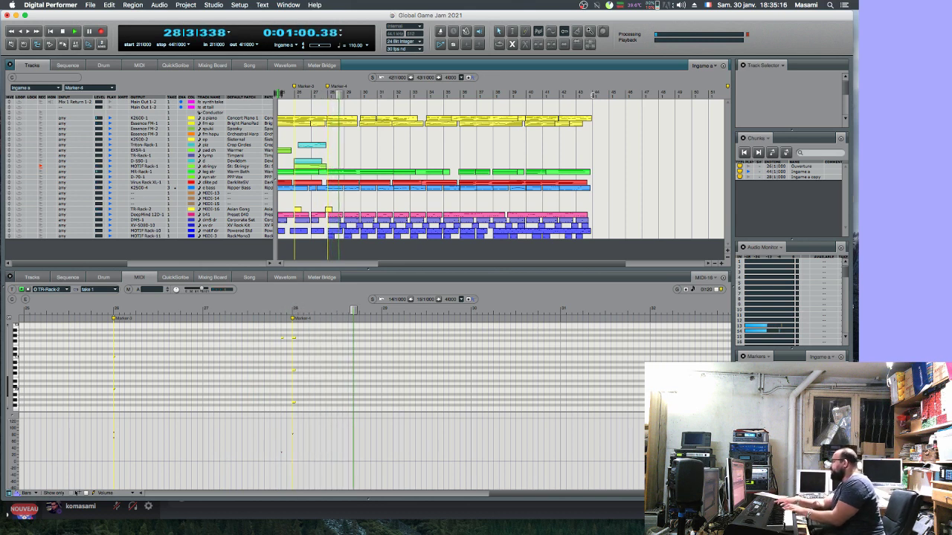
key("space")
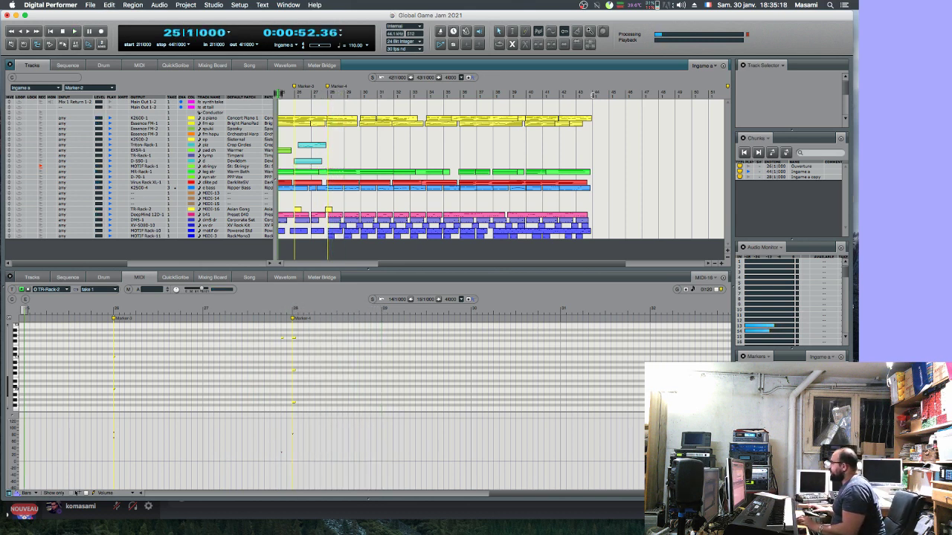
- Record a part on the stringy track from measure 25 through the closing measures of the sequence
key("space")
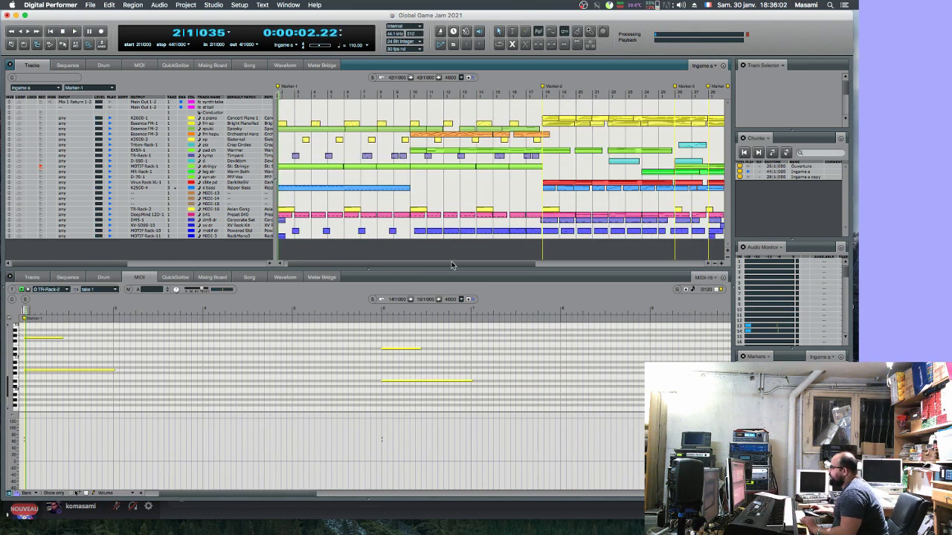
left_click_drag(452, 265, 552, 262)
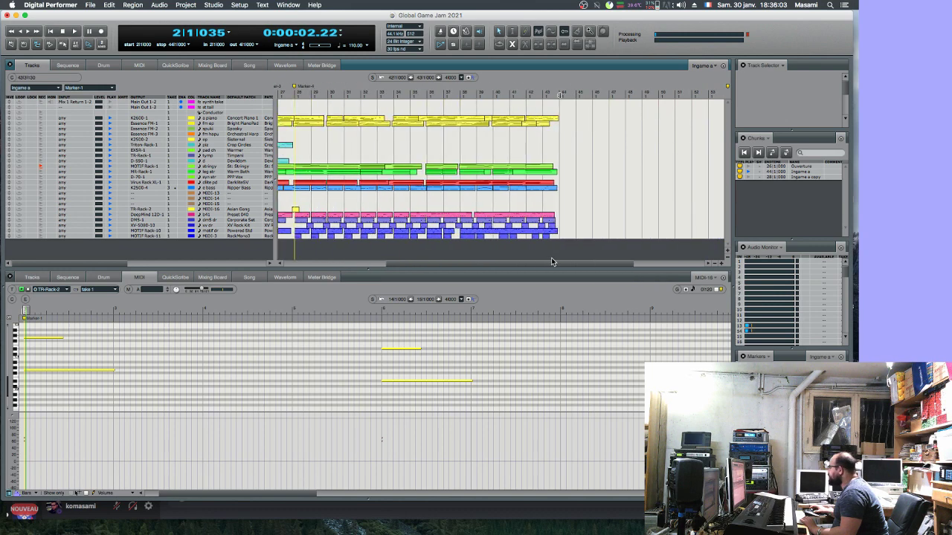
- Lengthen the top note of the stringy track's final chord at measure 42 to just before measure 44
left_click(532, 169)
left_click(517, 94)
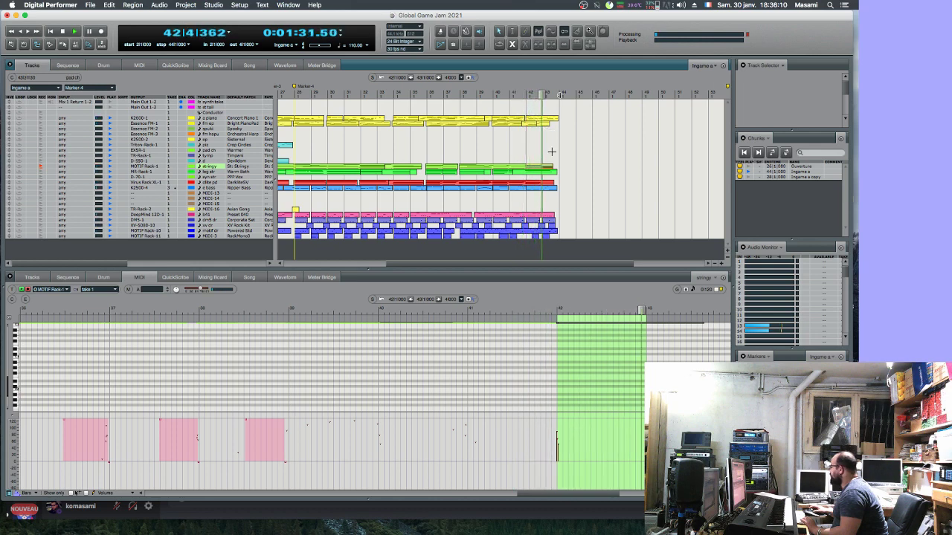
scroll(574, 340, "up", 5)
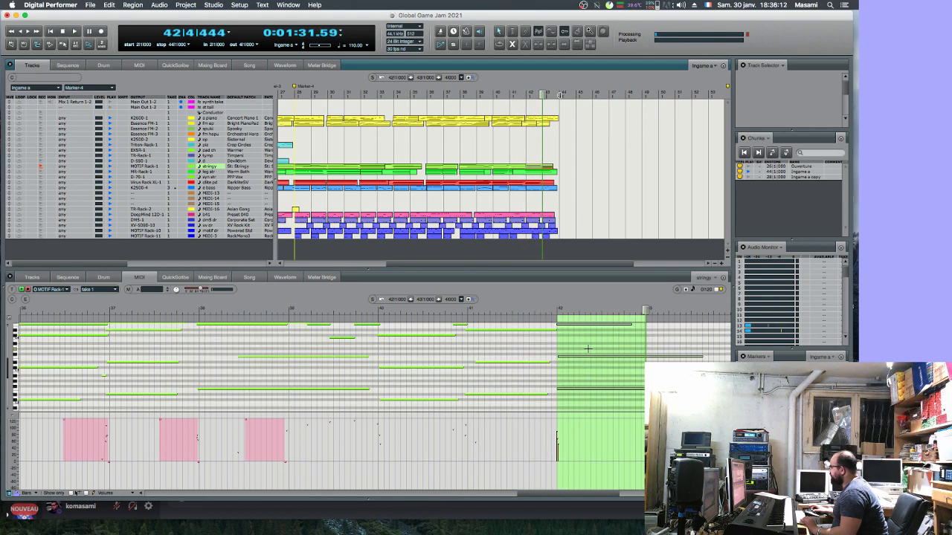
scroll(588, 349, "up", 2)
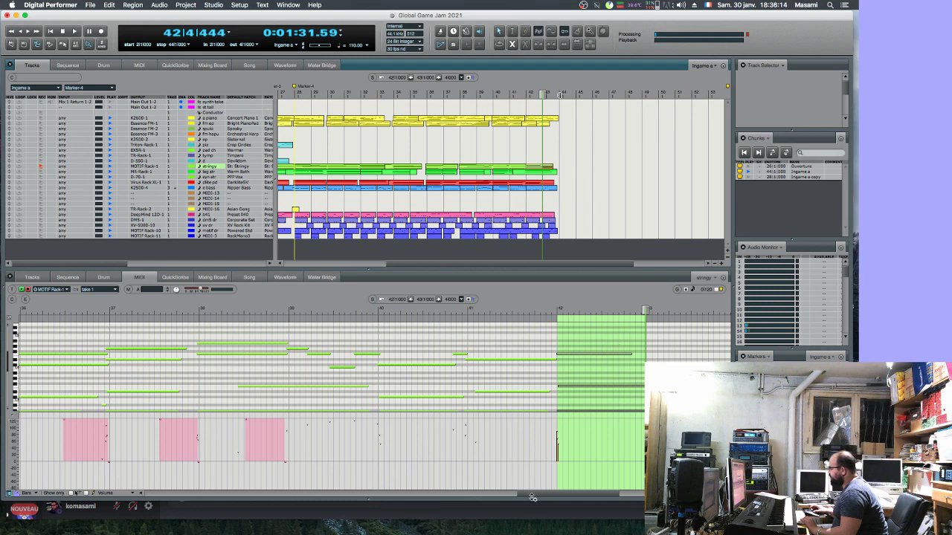
left_click_drag(532, 496, 559, 497)
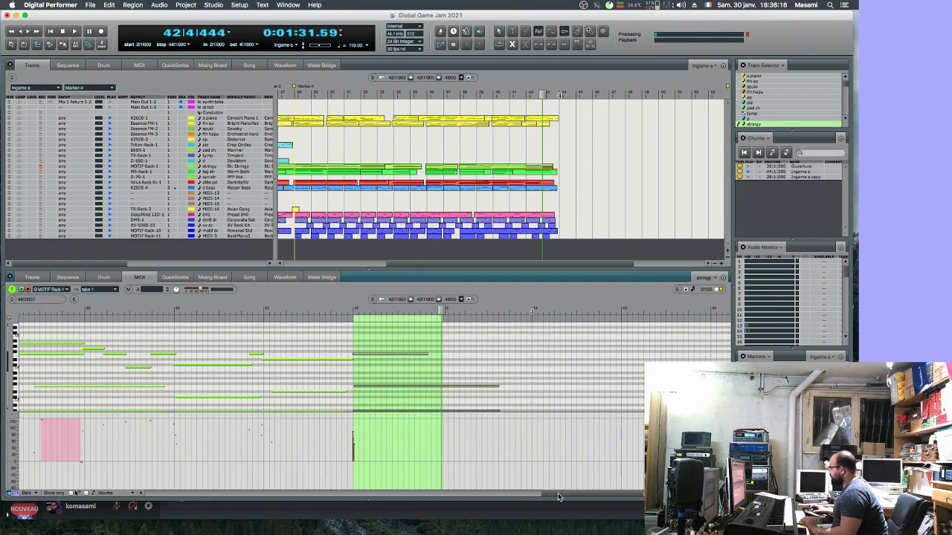
left_click(546, 389)
mouse_move(433, 353)
left_mouse_down()
mouse_move(547, 348)
mouse_move(524, 345)
left_mouse_up()
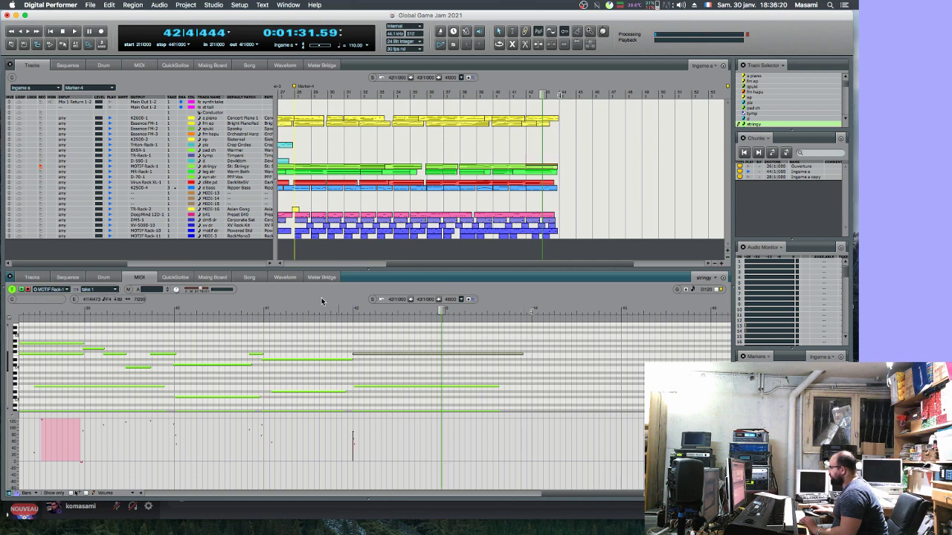
- Play back the ending of the stringy part, then the opening of the sequence from Marker-1
key("space")
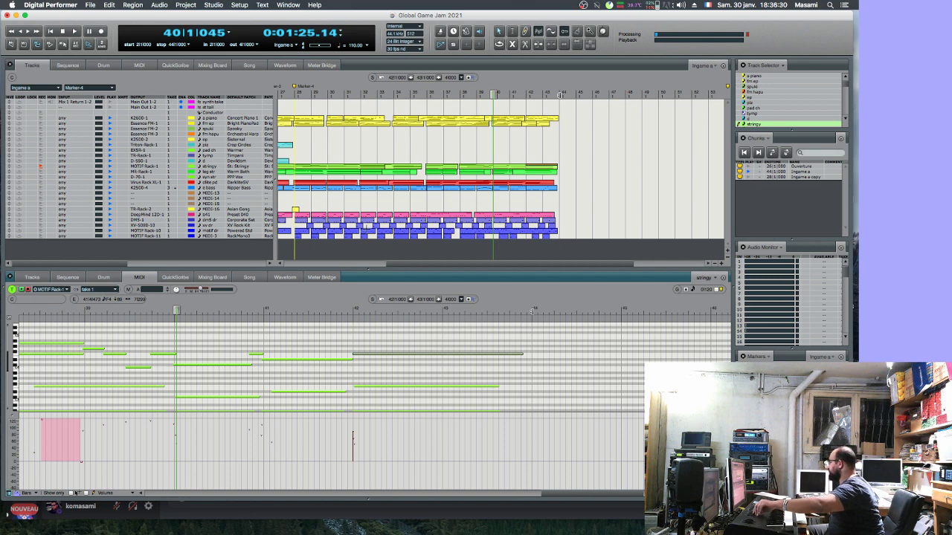
key("KP_0")
key("space")
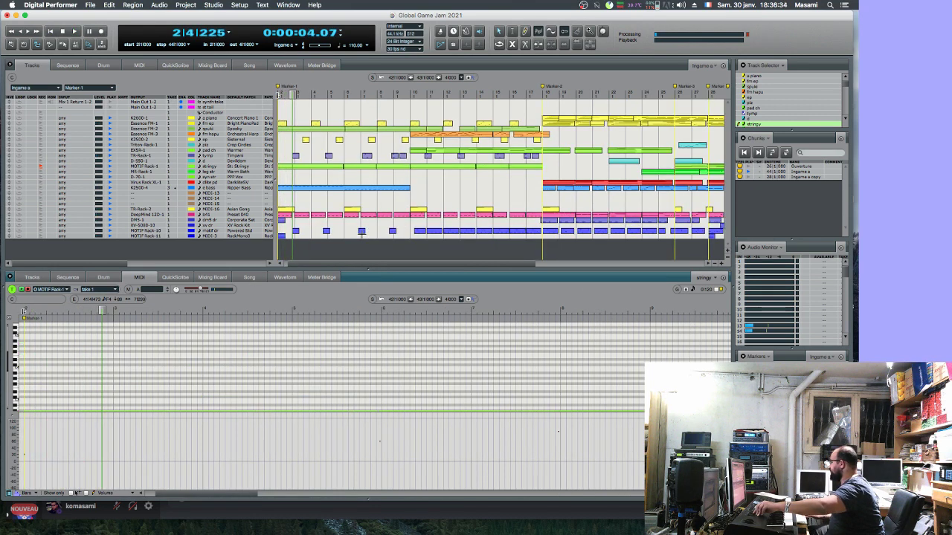
- Record a rising controller ramp on the stringy track from the sequence start, reaching its maximum around measure 3
key("KP_0")
key("KP_0")
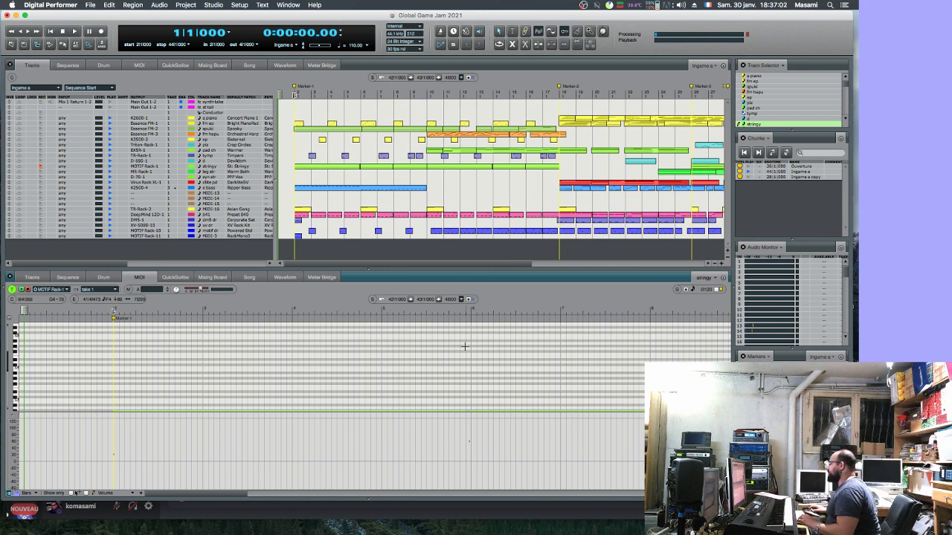
key("space")
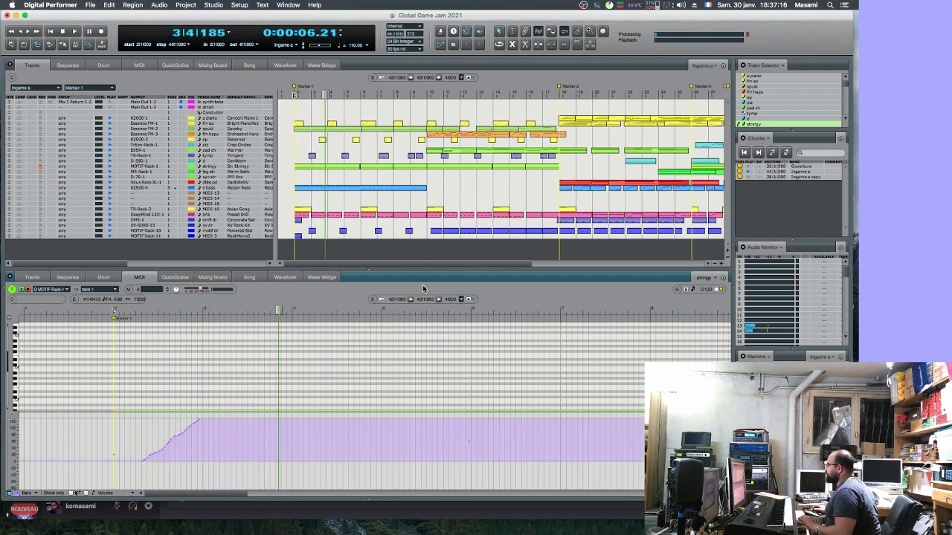
- Play back the closing section of the stringy track from measure 39 past the end of the sequence
left_click_drag(218, 495, 622, 491)
scroll(450, 318, "left", 5)
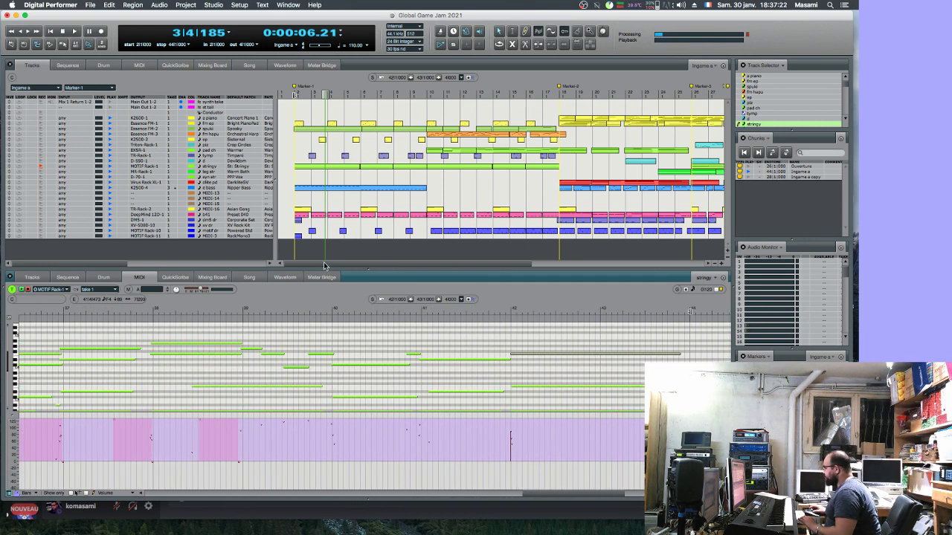
left_click(308, 313)
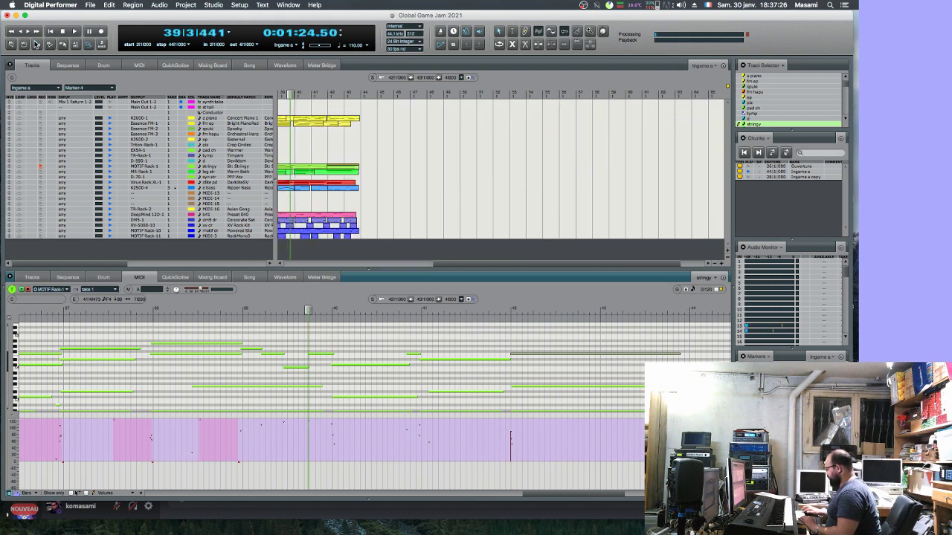
key("space")
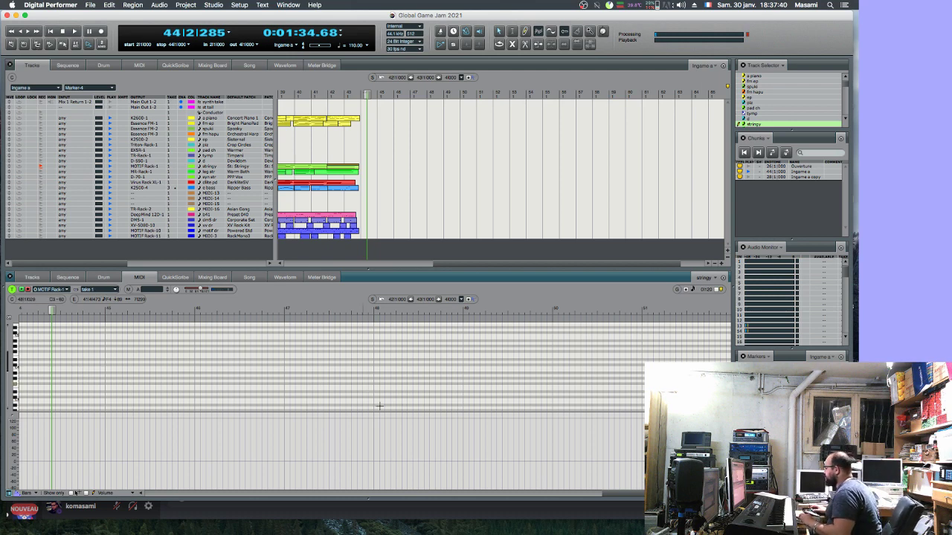
- Record controller dynamics on the stringy track from measure 22 onward, fading to zero during measure 43, and select the final chord's top note
mouse_move(613, 499)
left_mouse_down()
mouse_move(515, 491)
mouse_move(396, 451)
mouse_move(548, 453)
mouse_move(382, 444)
mouse_move(354, 418)
left_mouse_up()
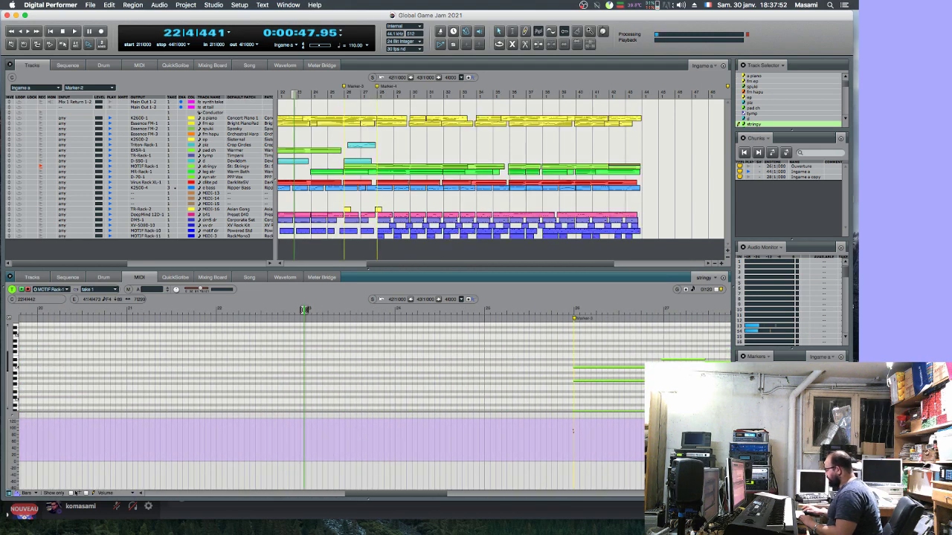
key("KP_3")
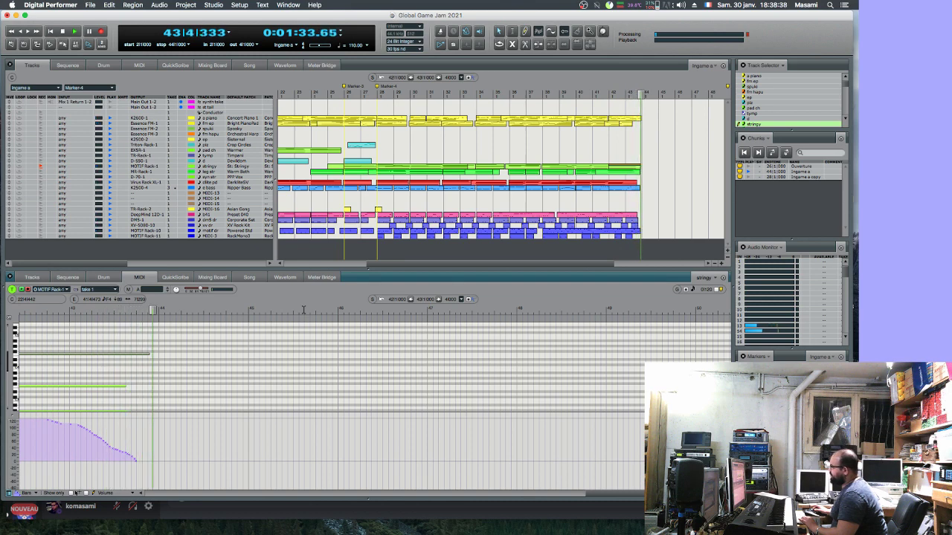
left_click(170, 398)
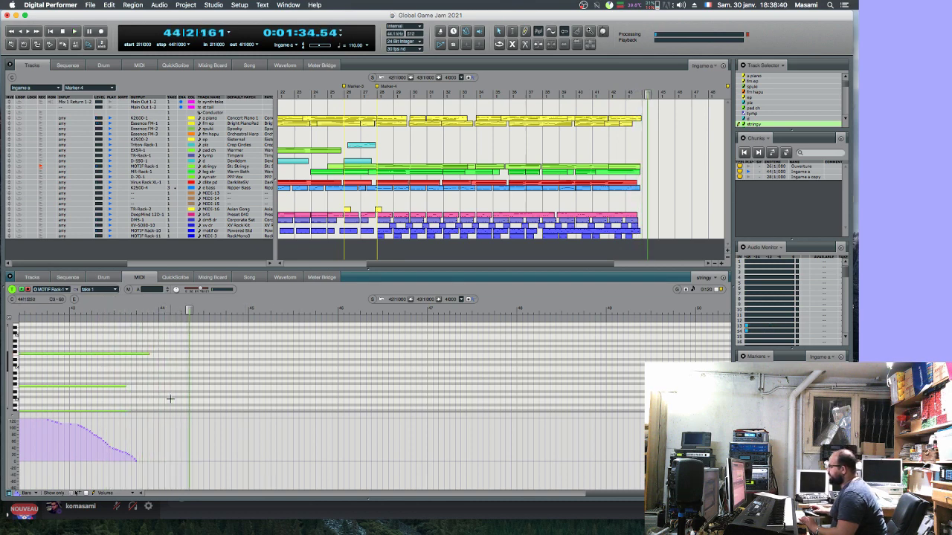
left_click(145, 356)
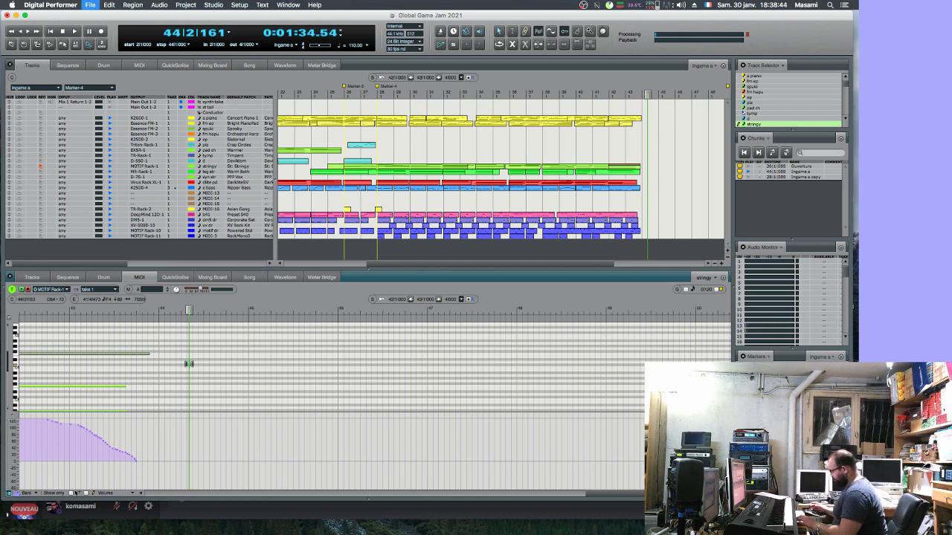
- Play the sequence from Marker-1 past Marker-2, switching briefly to Chrome and back to Digital Performer
key("Return")
key("space")
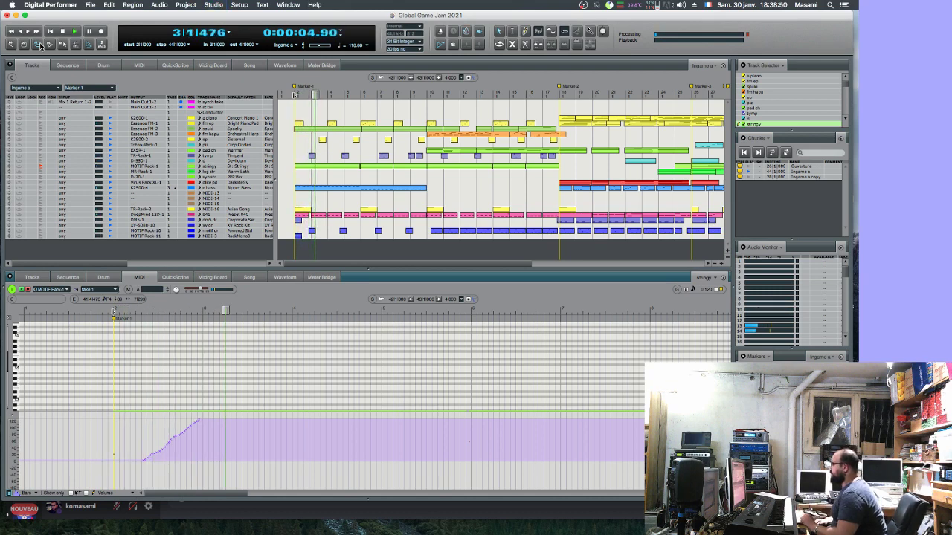
key("super+Tab")
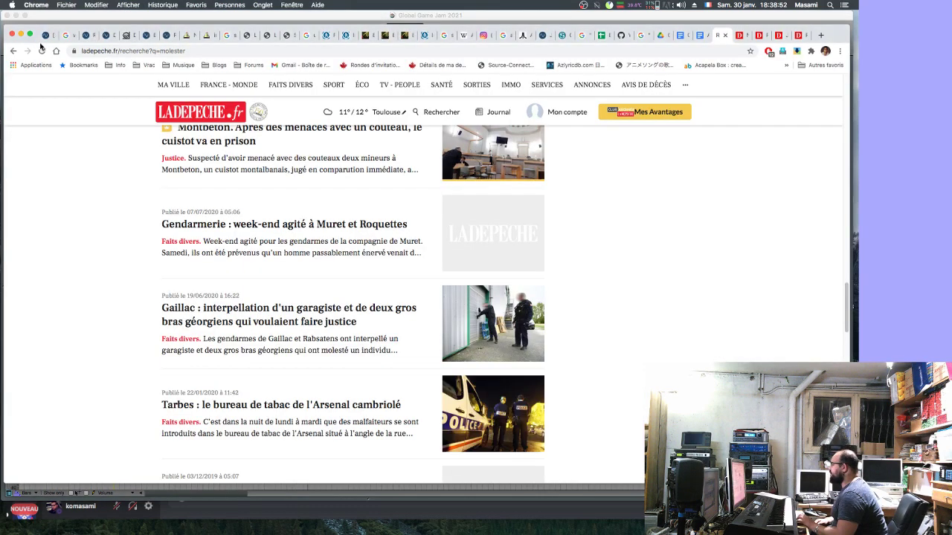
key("super+Tab")
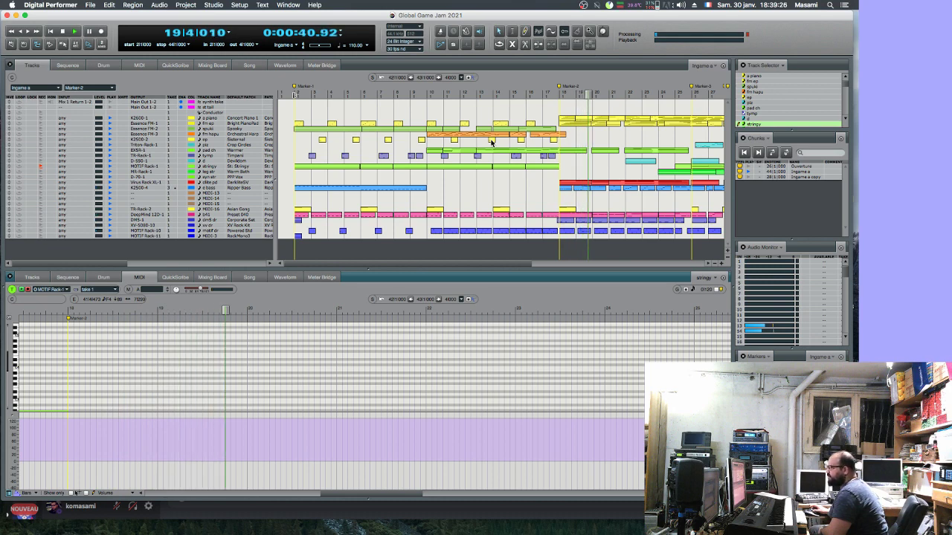
- Show the mixing board, then record-enable the D-70 syn str track and record a part in the section after Marker-2
left_click(219, 279)
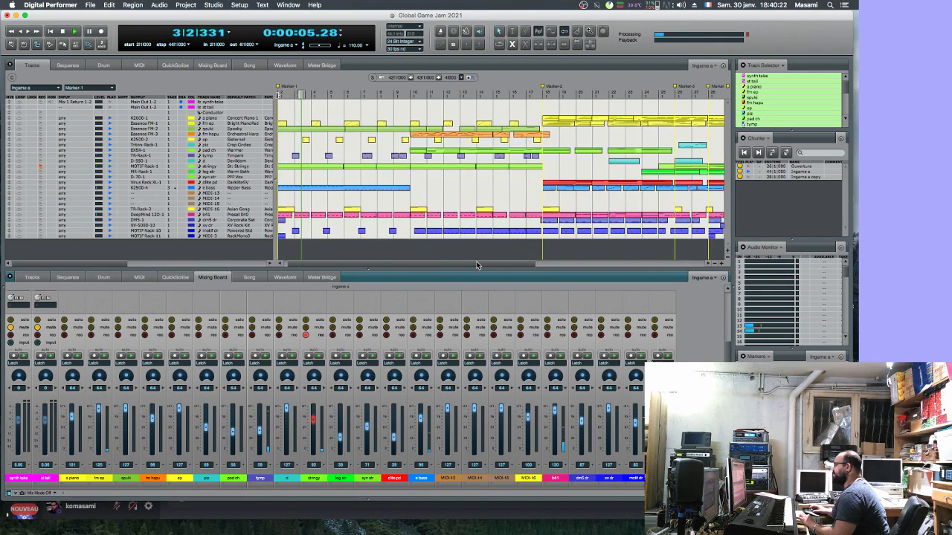
left_click_drag(477, 265, 534, 260)
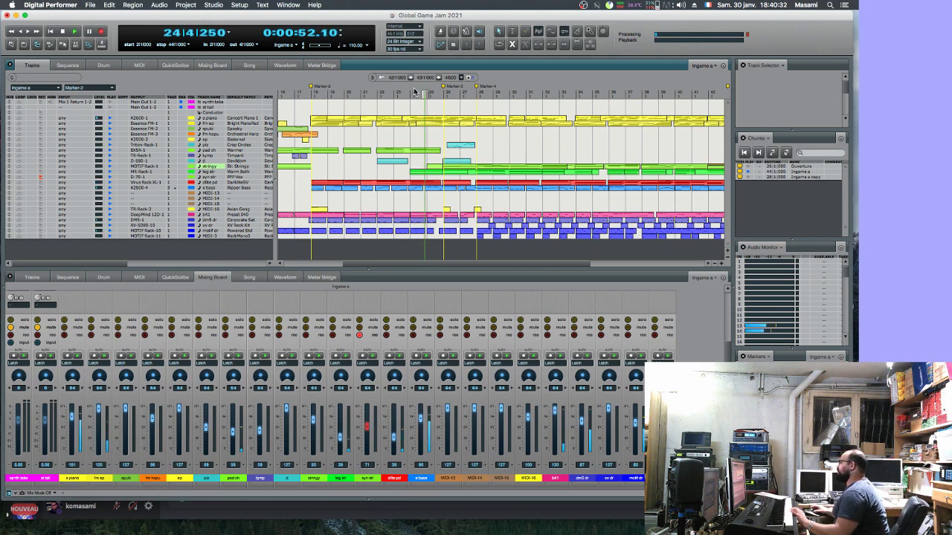
key("Return")
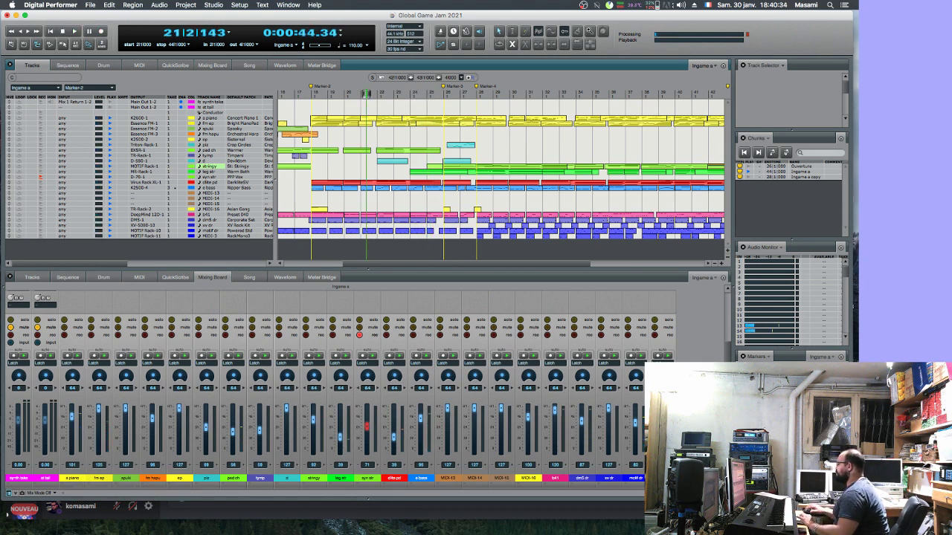
key("space")
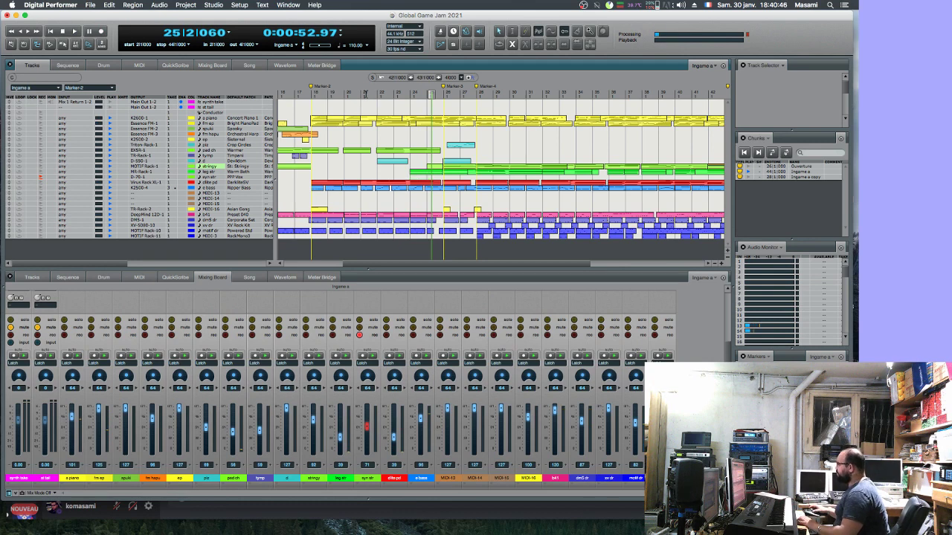
key("Left")
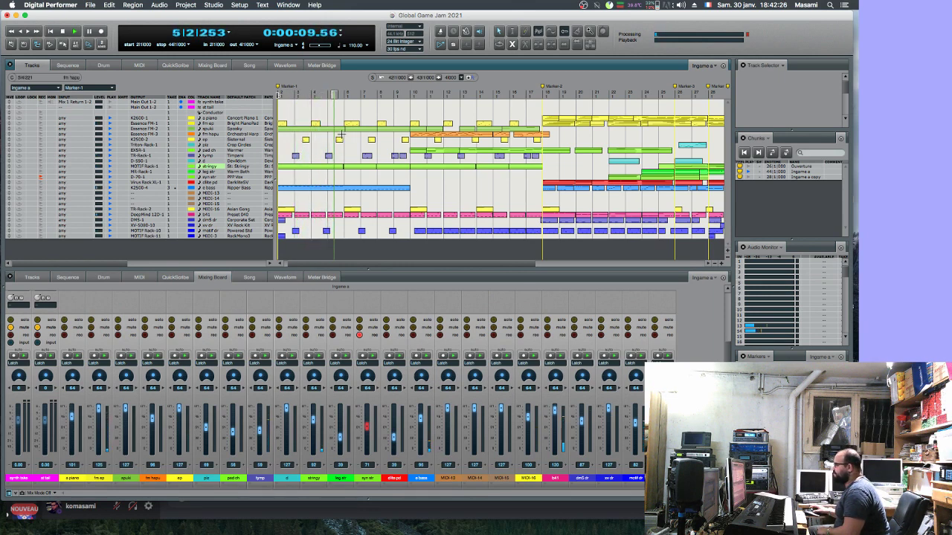
- Examine the ep track's notes and velocities in the MIDI editor, selecting the note in measure 13
double_click(339, 141)
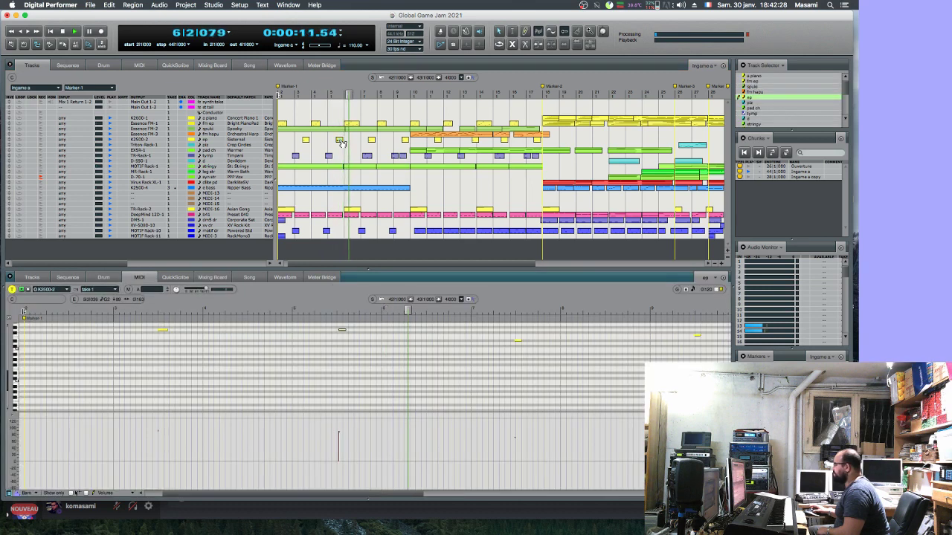
left_click(448, 359)
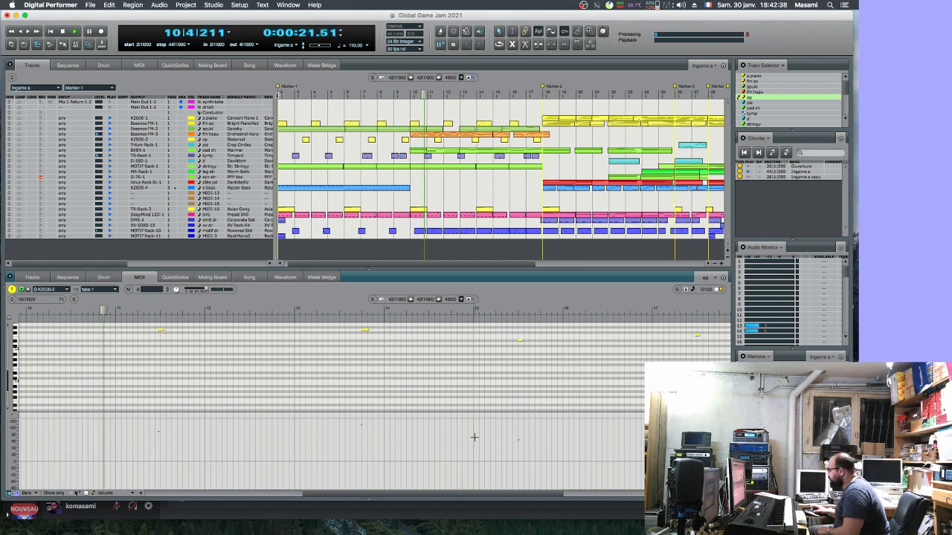
left_click(361, 427)
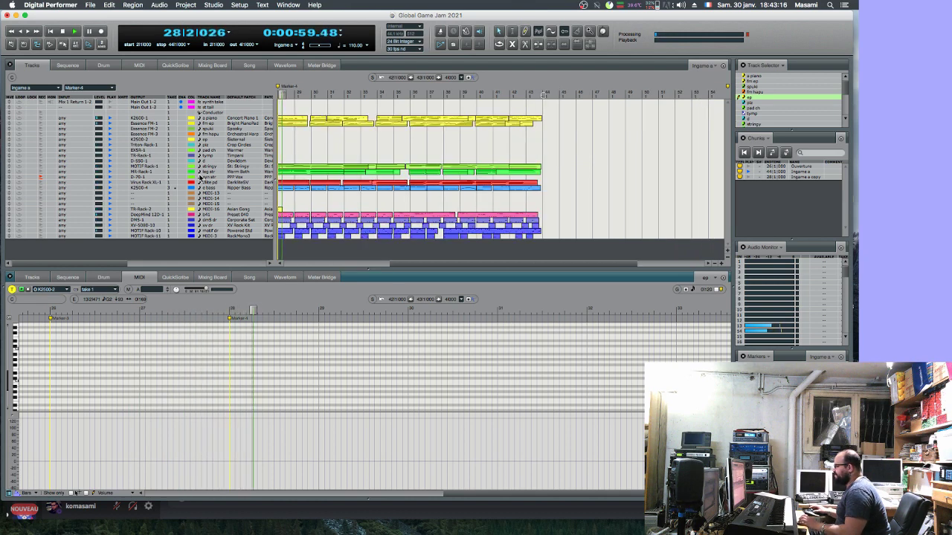
- Rename the syn str track as voix and the Asian Gong track as asn tamo
left_click(200, 178)
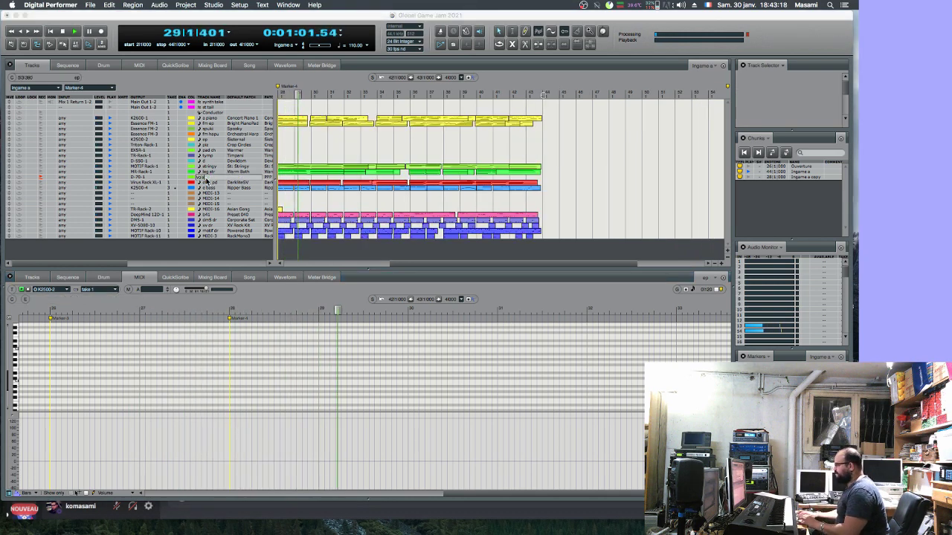
key("Return")
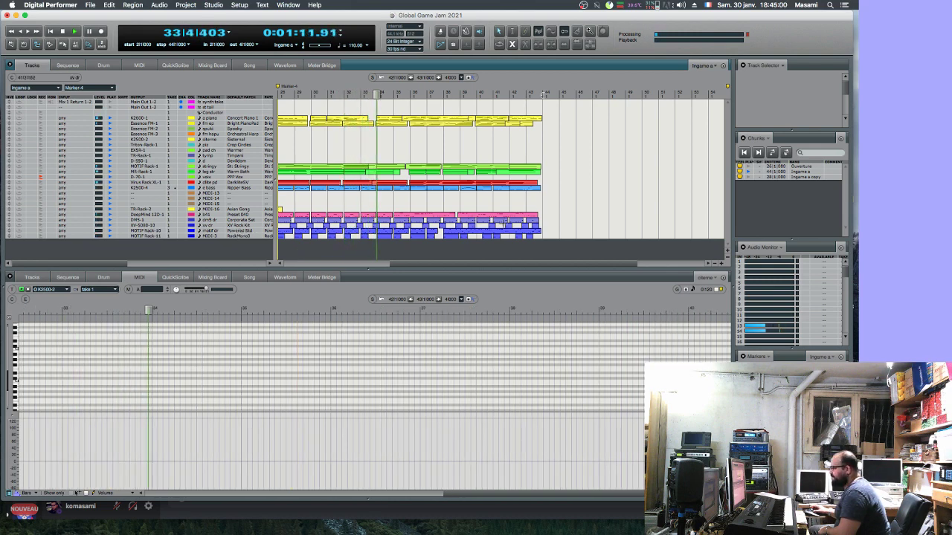
left_click(218, 211)
type("asn gong")
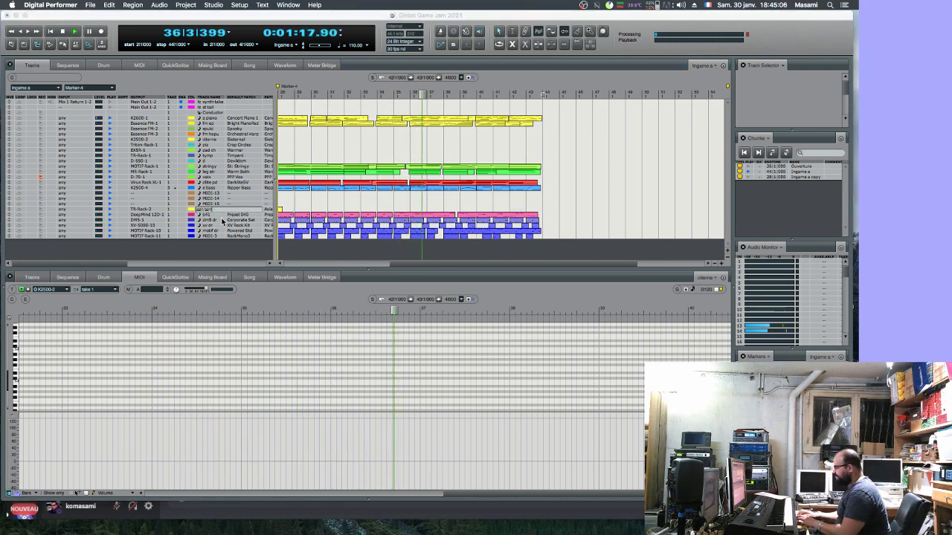
key("Return")
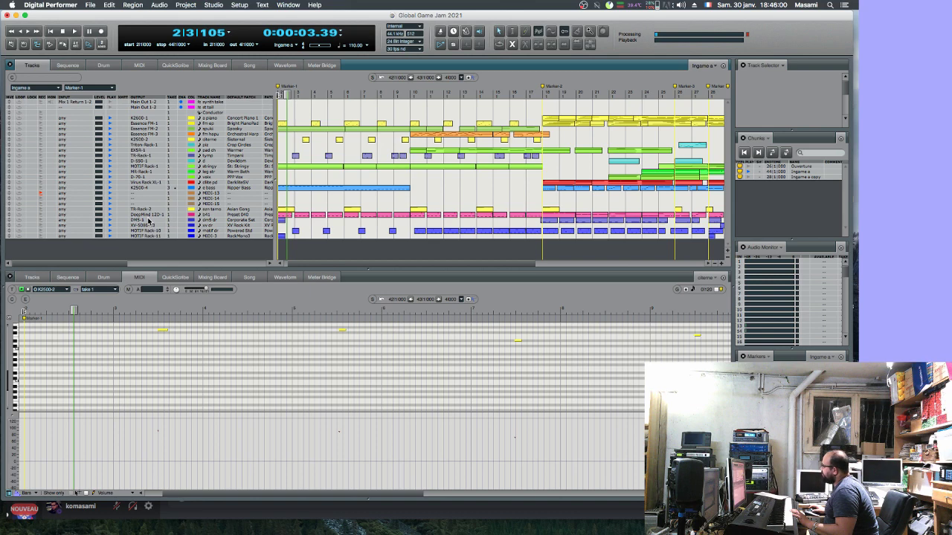
- Route the MIDI-13 track to 01R/W channel 1 and choose the A77 ArcoAttack patch from Program Bank A
left_click(138, 195)
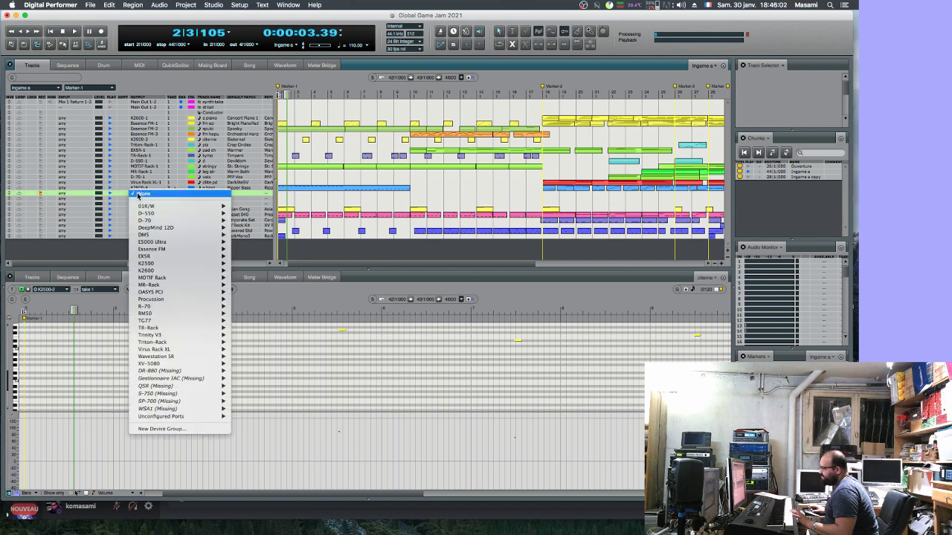
mouse_move(141, 206)
left_click(238, 208)
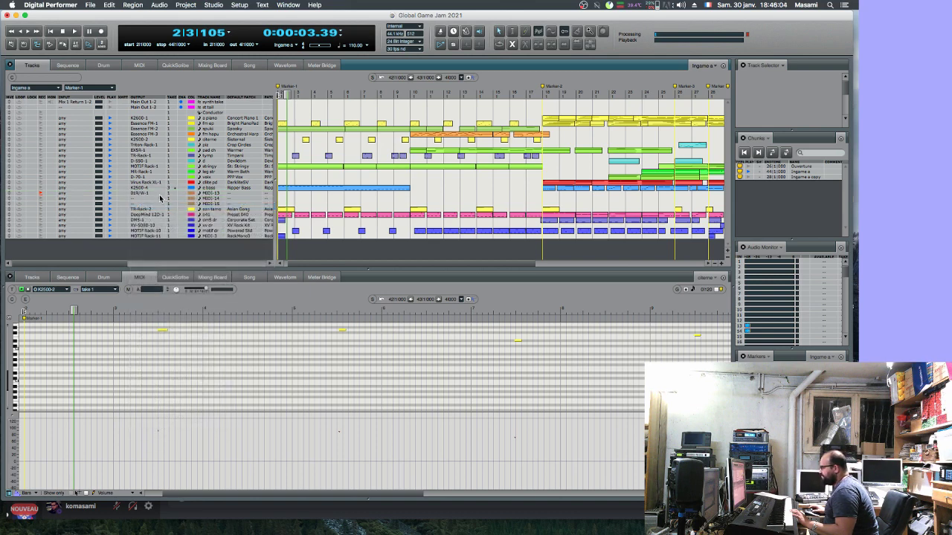
left_click(253, 197)
mouse_move(259, 194)
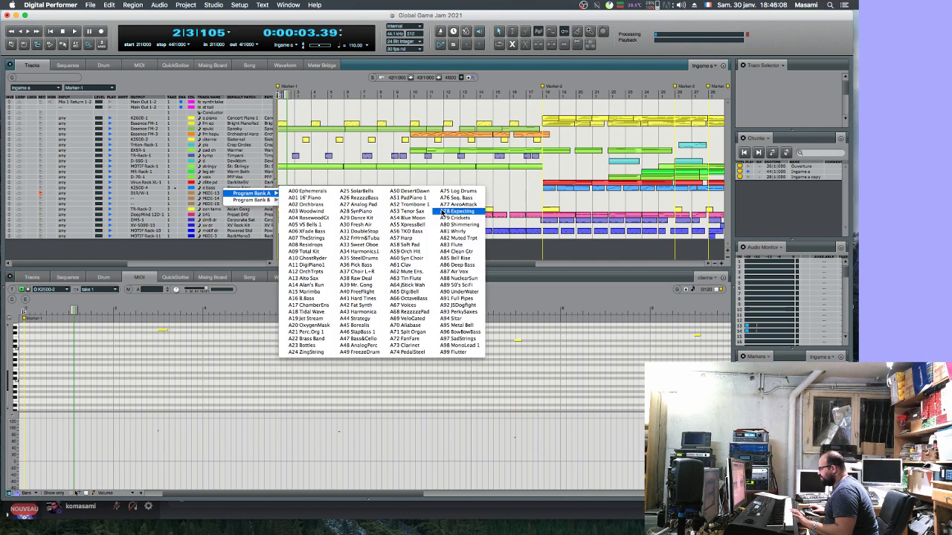
left_click(446, 204)
- Try the Analog Pad patch from Program Bank A on the MIDI-13 track and colour the track turquoise
left_click(250, 194)
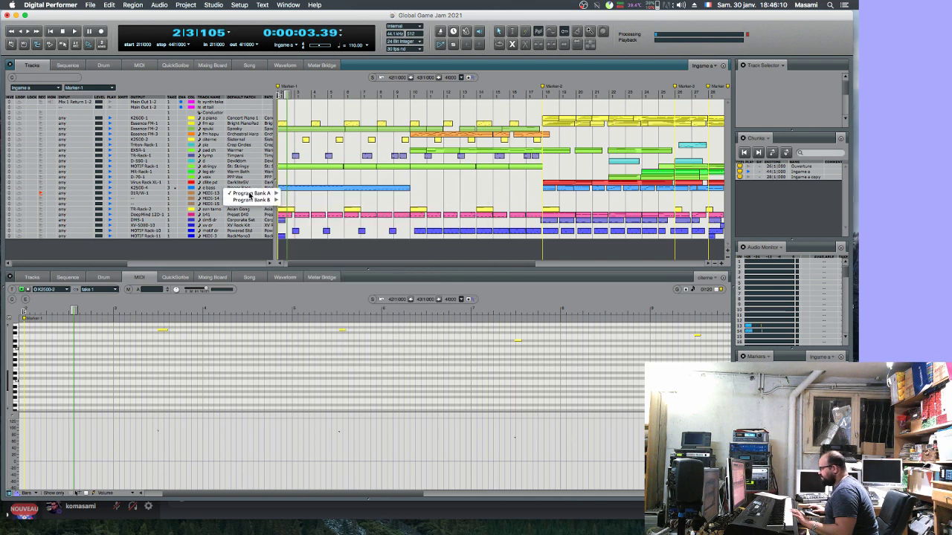
mouse_move(251, 201)
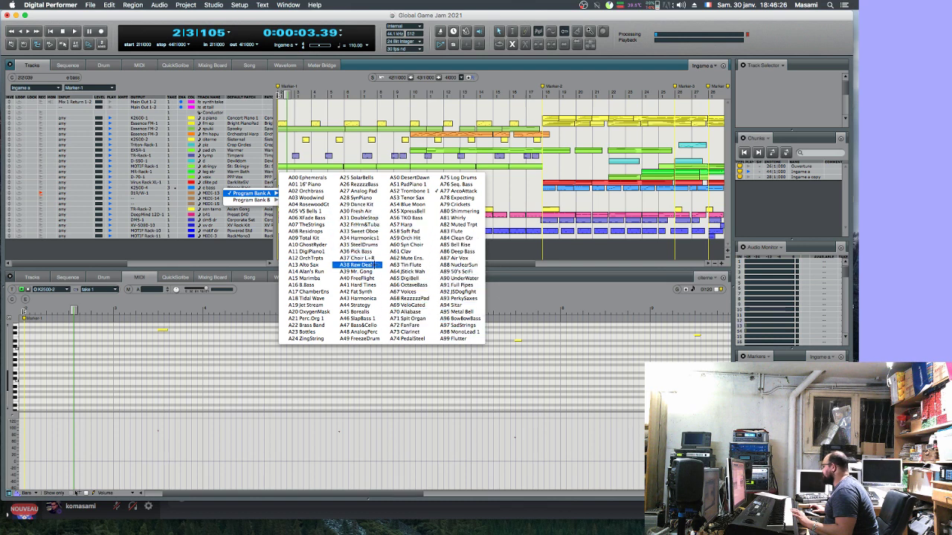
left_click(365, 191)
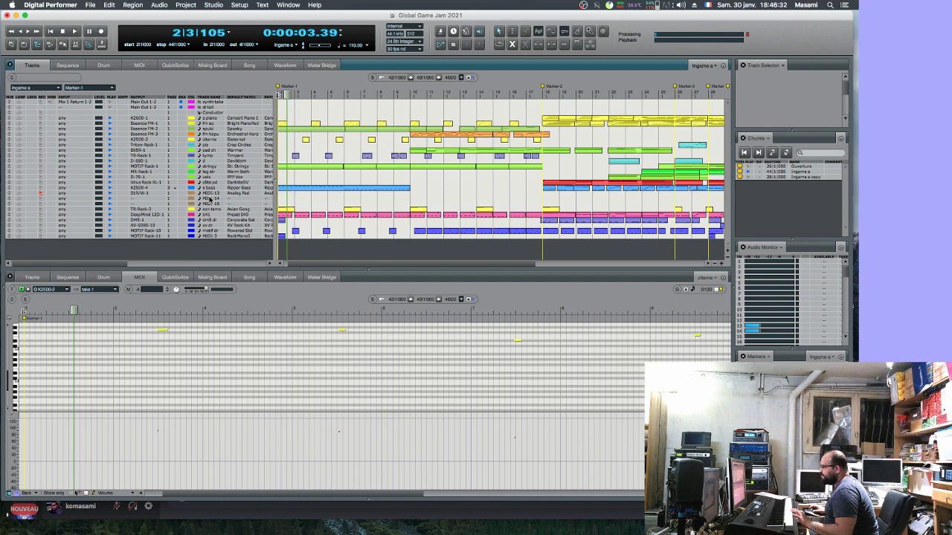
left_click(193, 195)
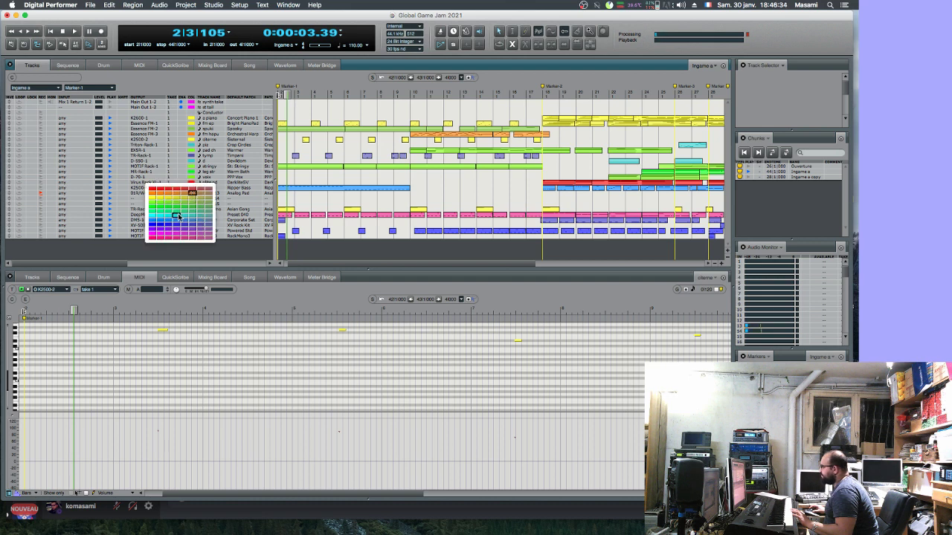
left_click(178, 215)
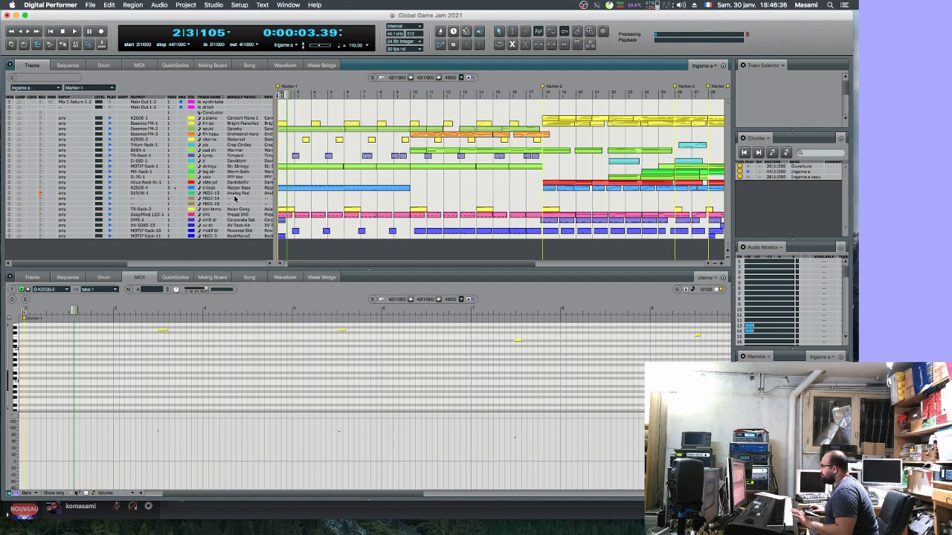
- Set the MIDI-13 track's default patch to B27 String Pad from Program Bank B
left_click(235, 199)
mouse_move(251, 193)
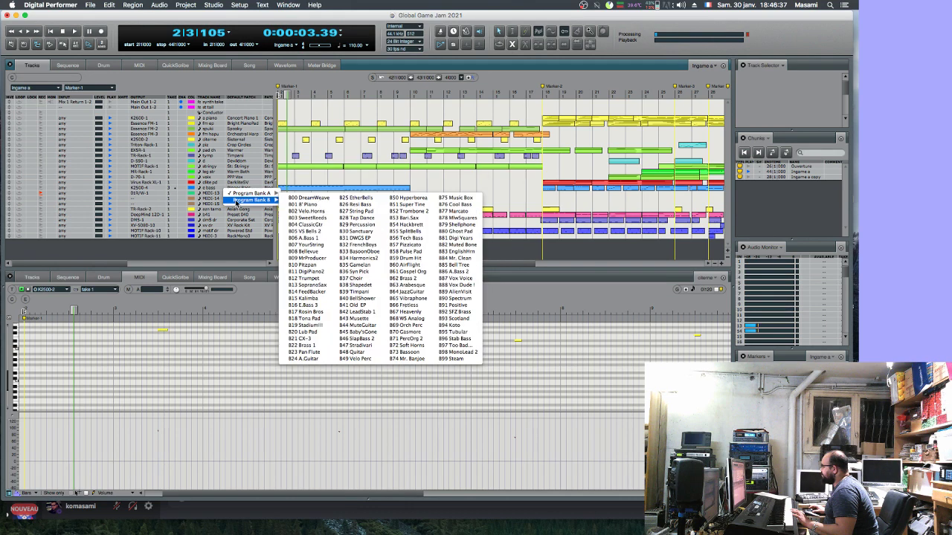
left_click(355, 210)
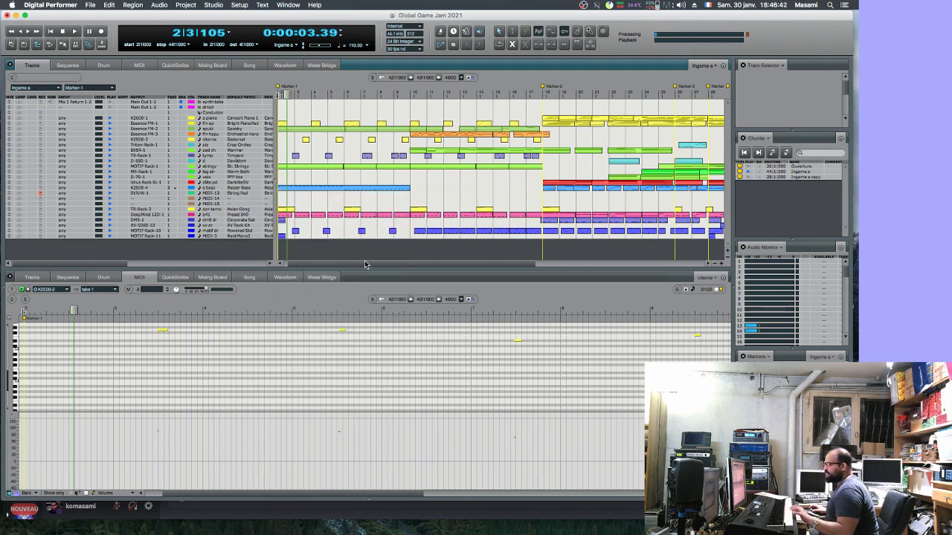
- Audition the sequence around measure 33, then show the mixing board and lower the MIDI-13 track's volume to 77
scroll(455, 254, "right", 10)
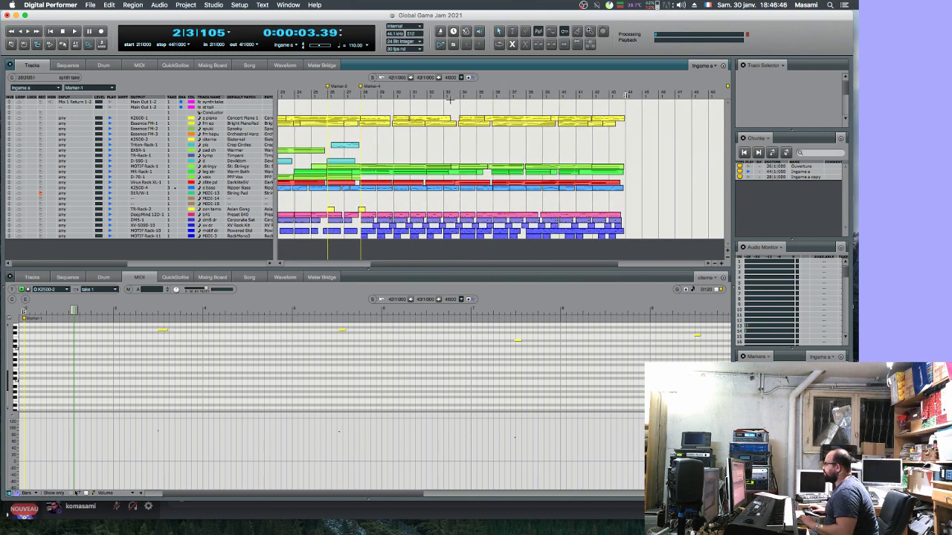
key("space")
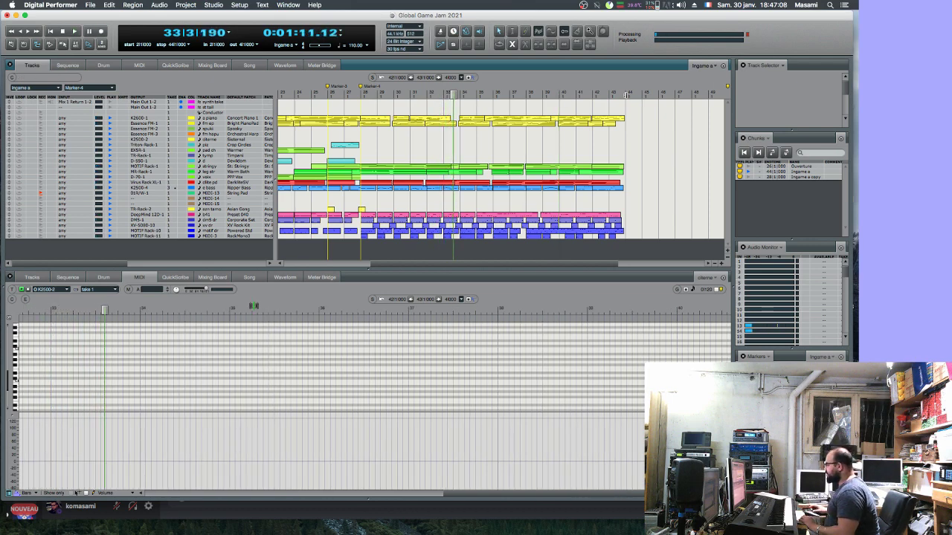
left_click(217, 280)
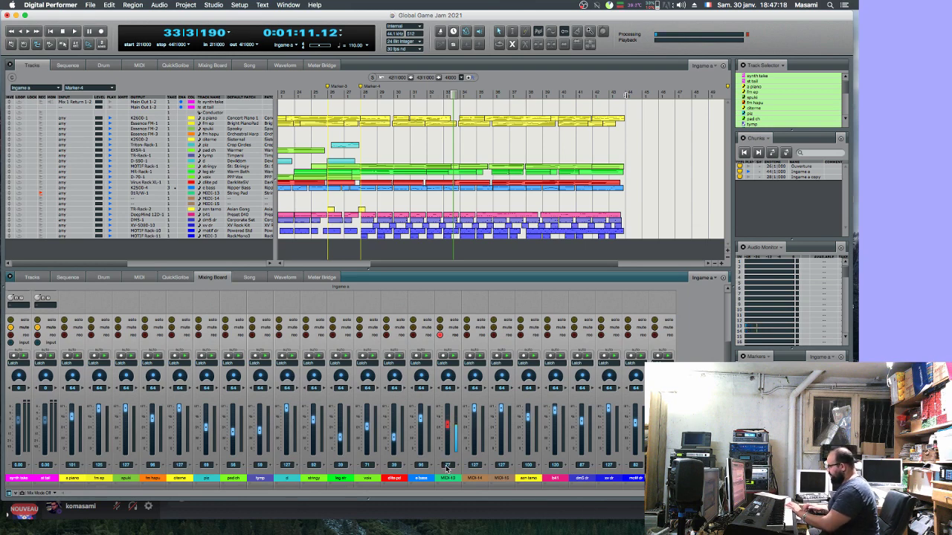
- Try a String Pad take on the MIDI-13 track from around measure 24, then undo the recording
key("space")
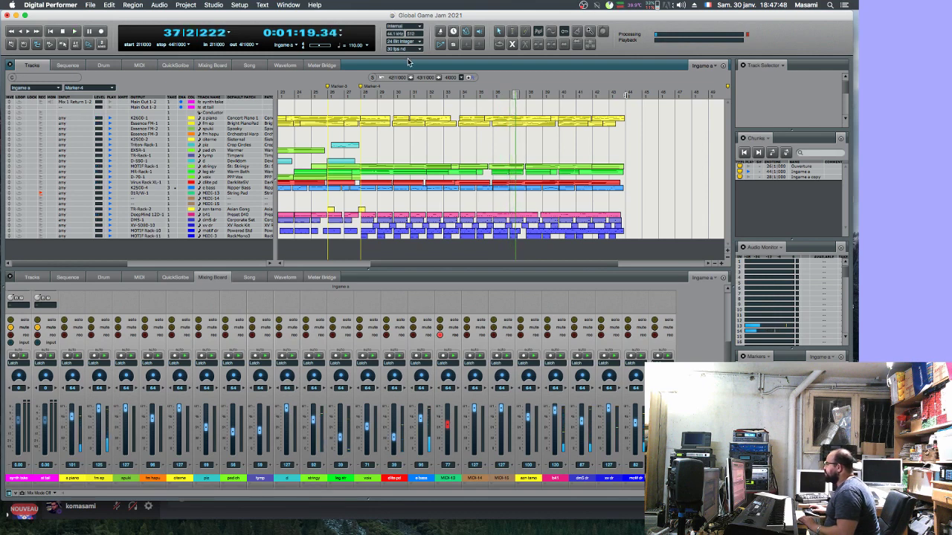
key("Left")
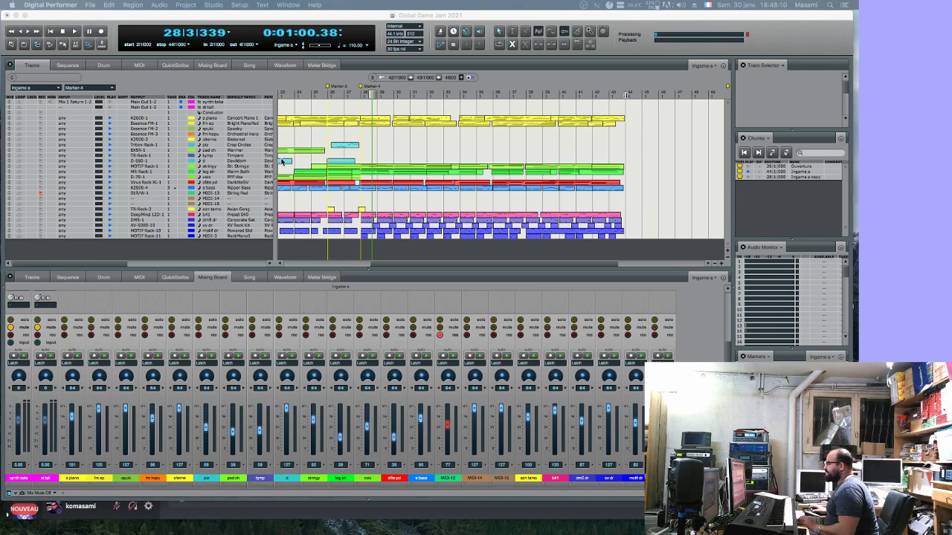
left_click(300, 91)
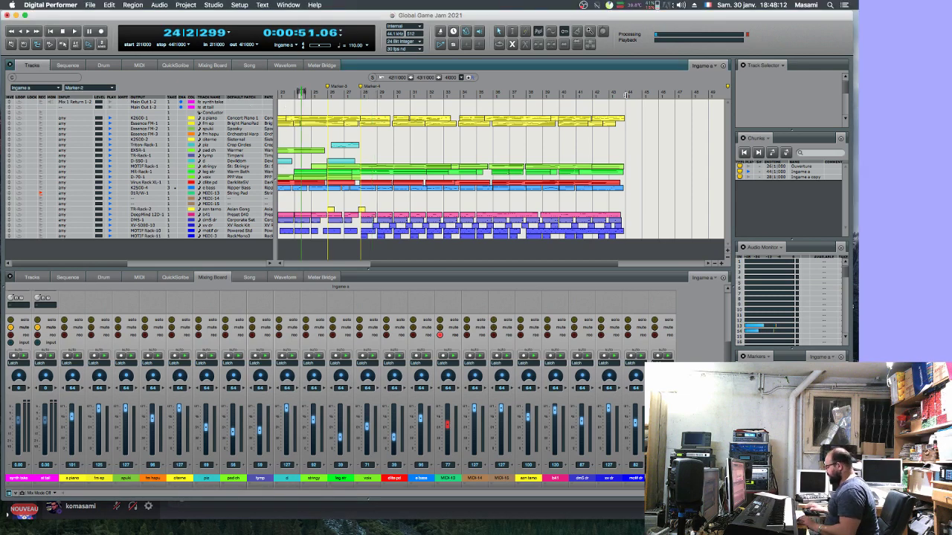
key("space")
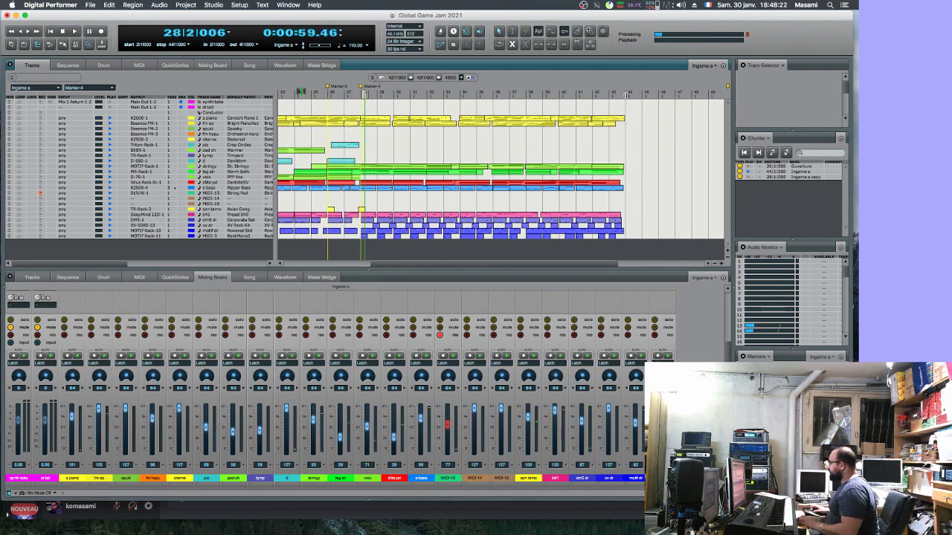
key("space")
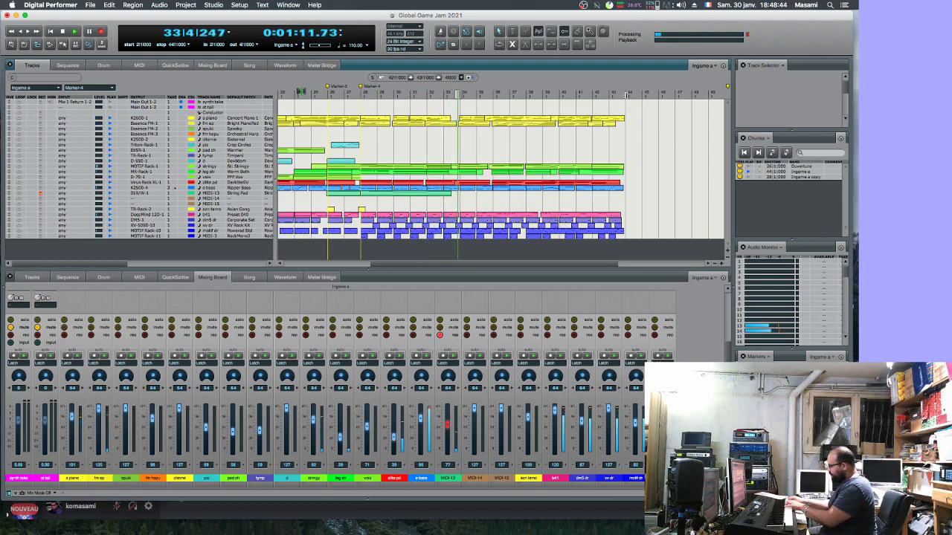
key("super+z")
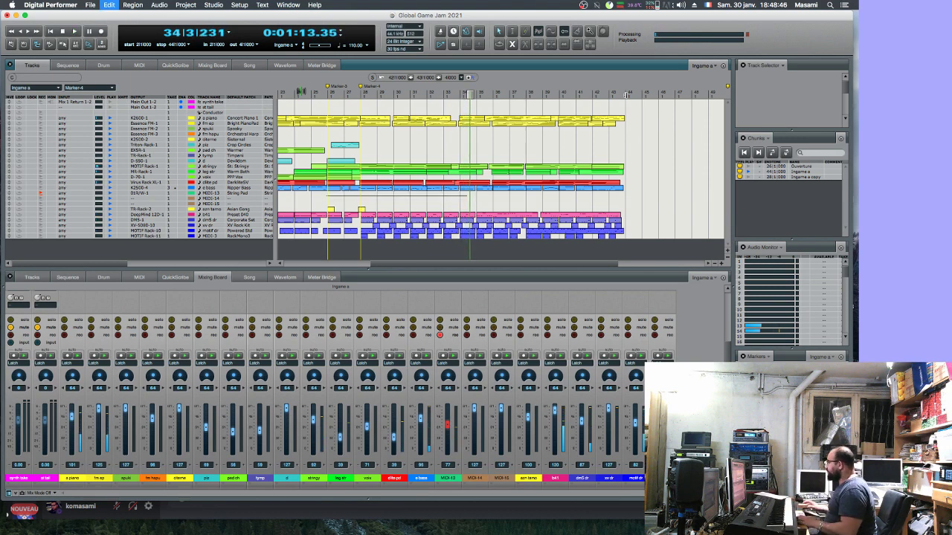
- Record the String Pad part again from around measure 24, rename its track str pd and save the project
left_click(296, 94)
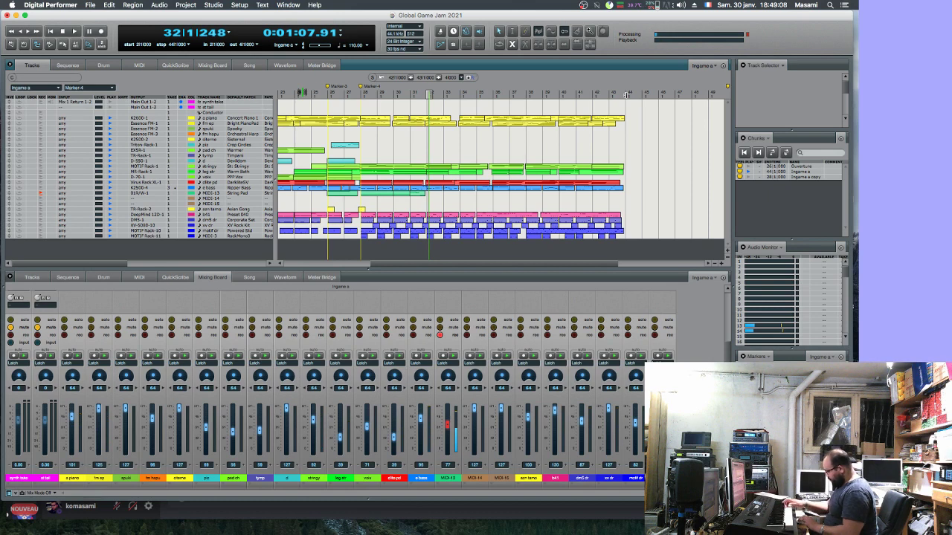
key("Left")
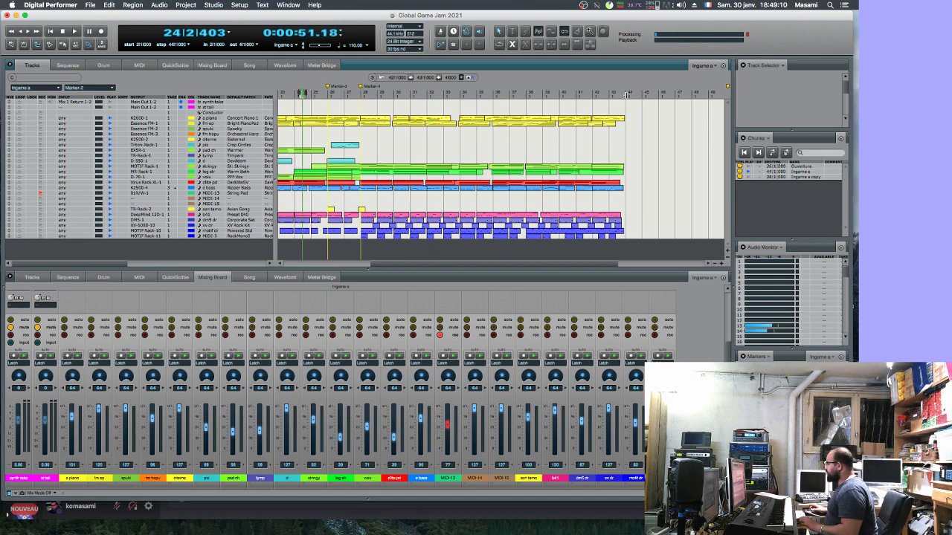
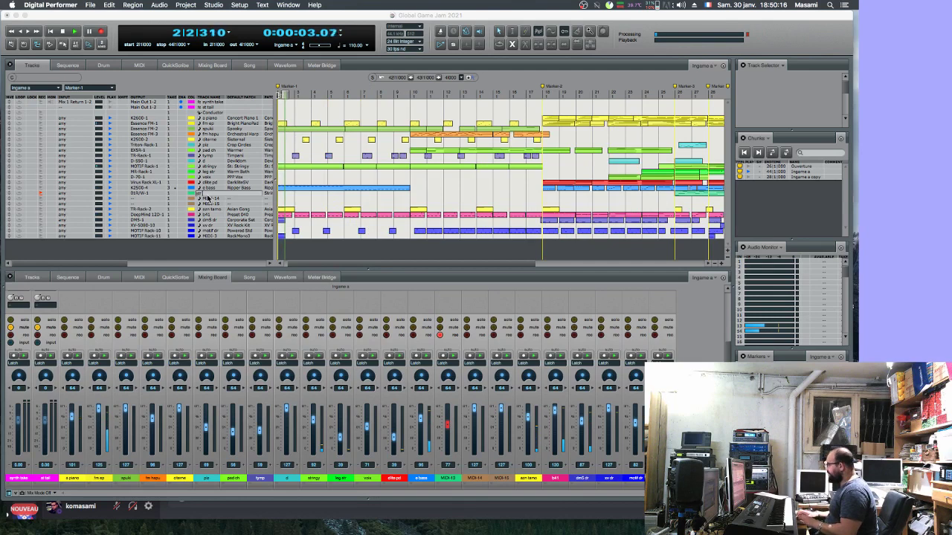
key("Return")
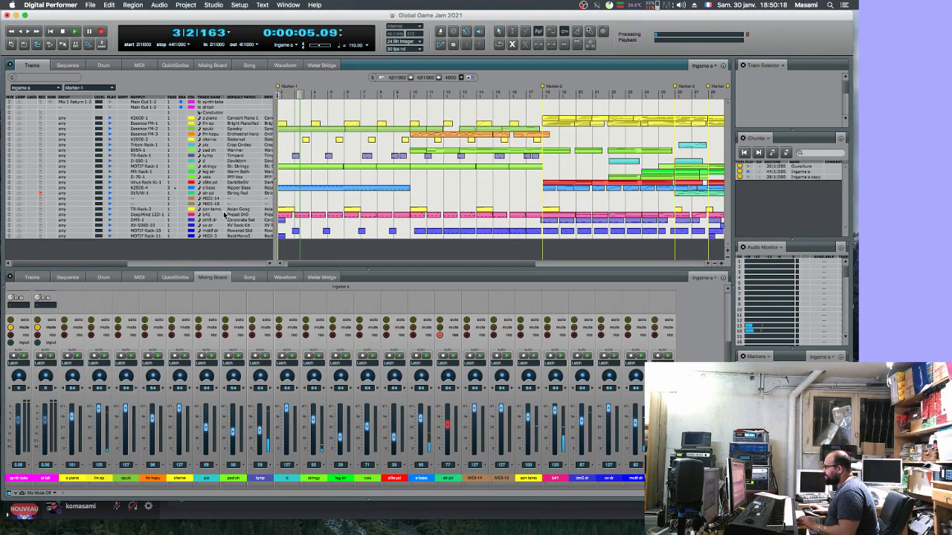
key("super+s")
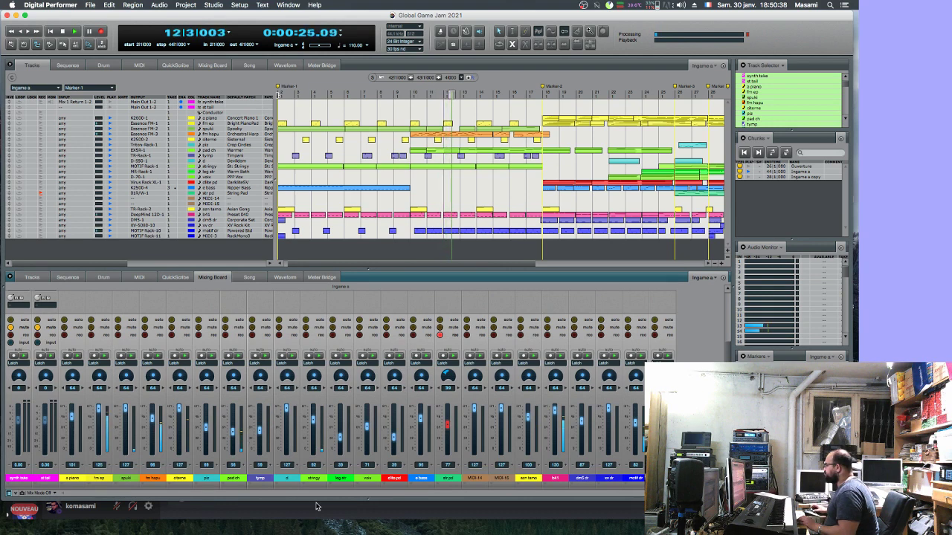
- Rename the MIDI-14 track voix k and colour it green
left_click(211, 199)
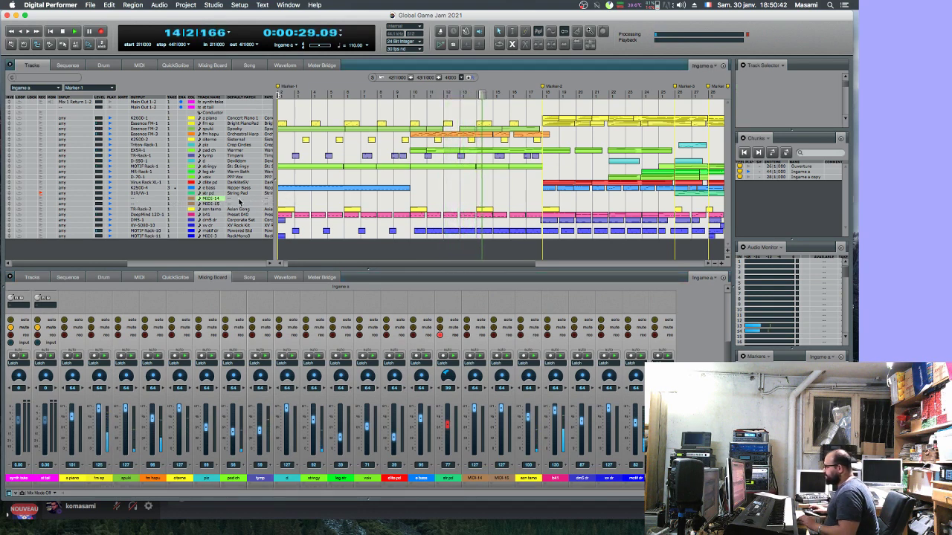
left_click(216, 199)
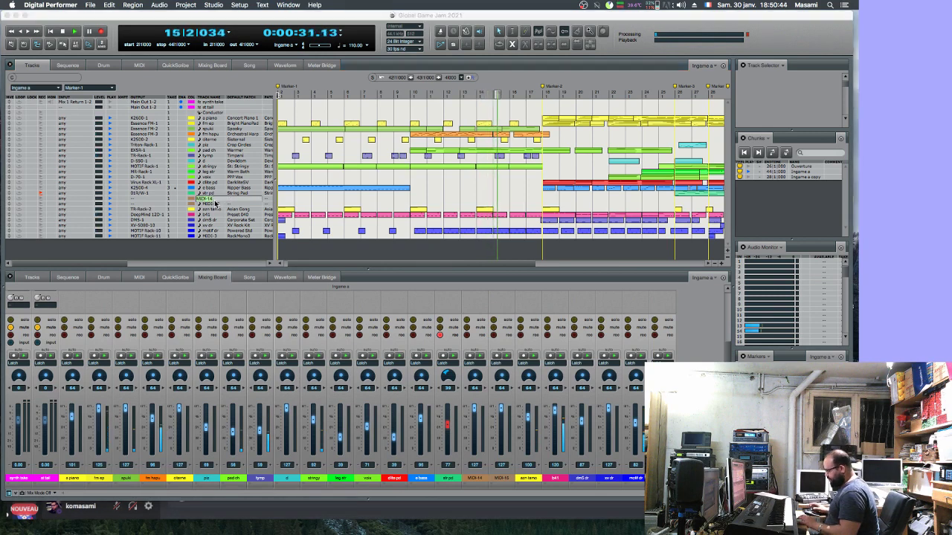
type("bass 1")
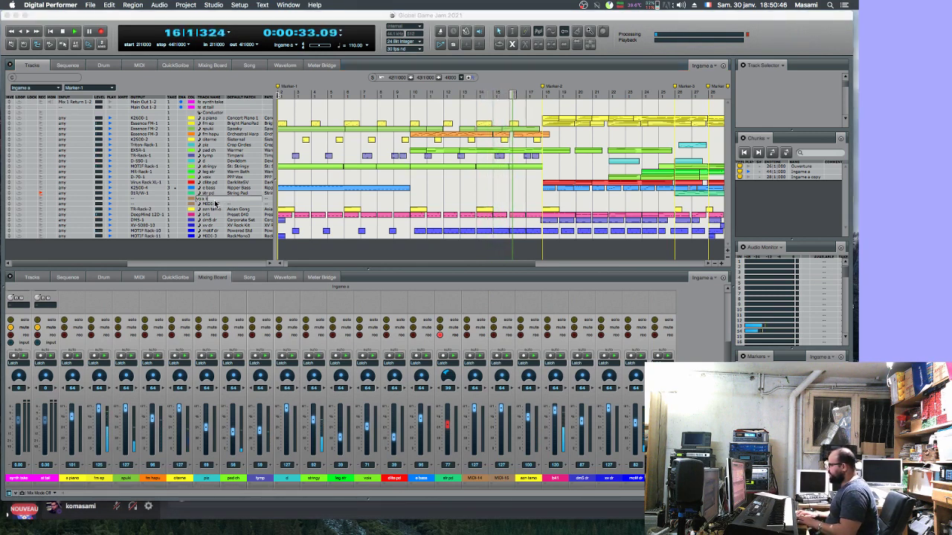
left_click(192, 200)
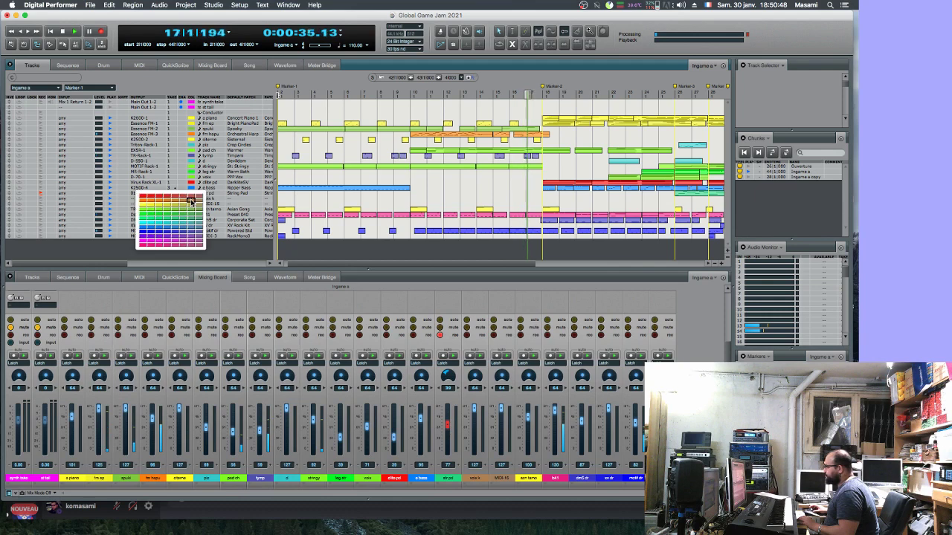
left_click(183, 209)
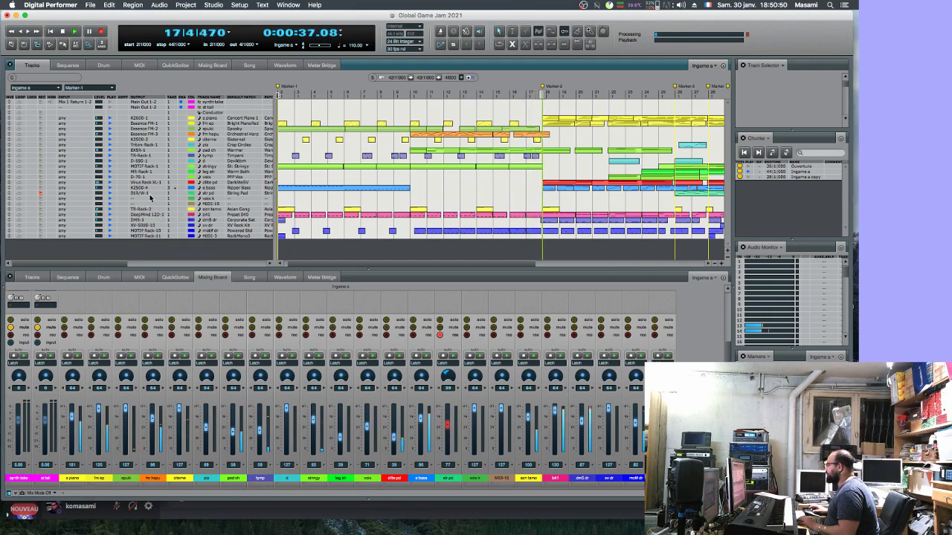
left_click(192, 203)
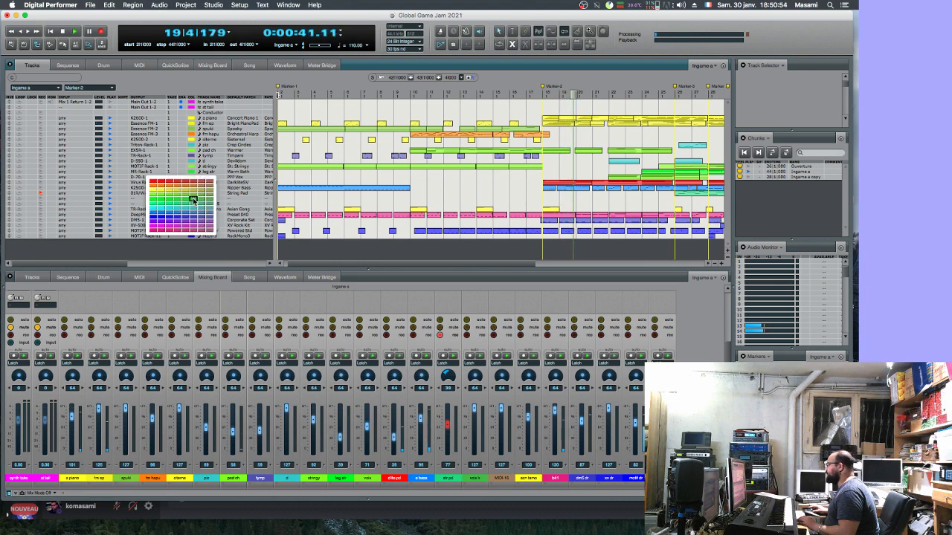
left_click(185, 200)
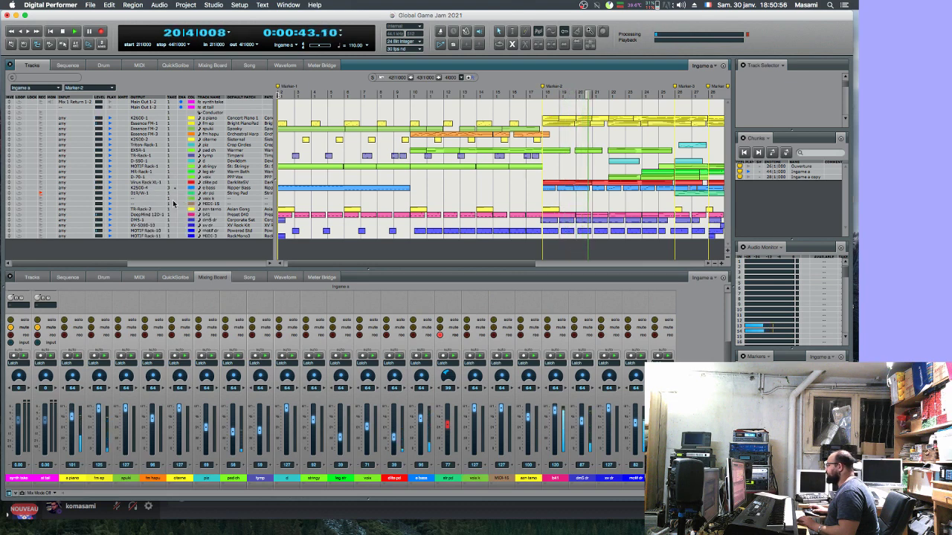
- Route the voix k track to K2500-5, arm it for recording and choose patch 118 Cathedral Choir from Bank 1
left_click(132, 199)
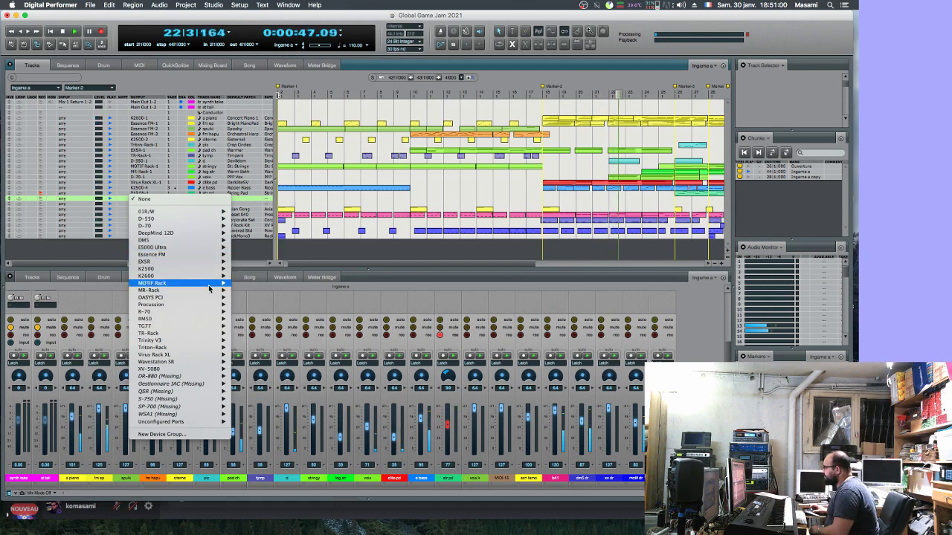
mouse_move(216, 277)
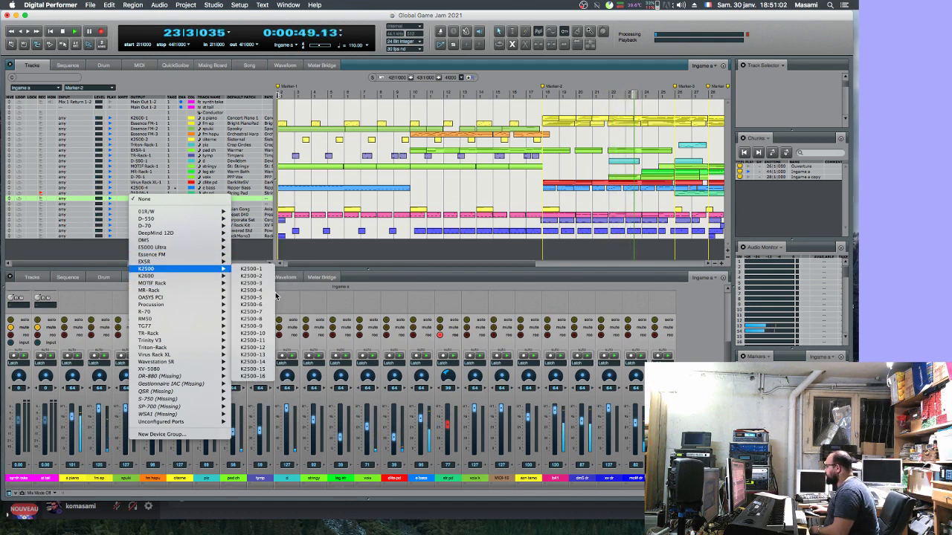
left_click(269, 299)
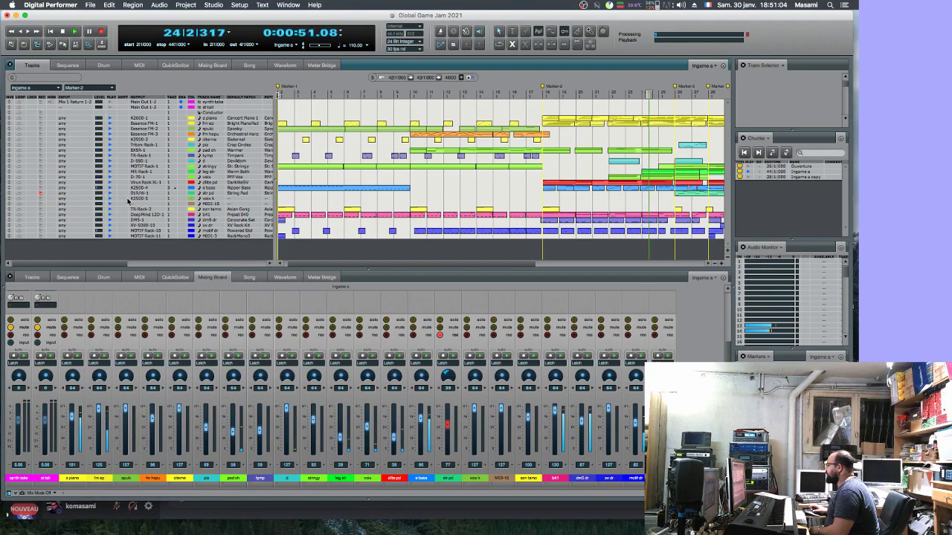
left_click(128, 199)
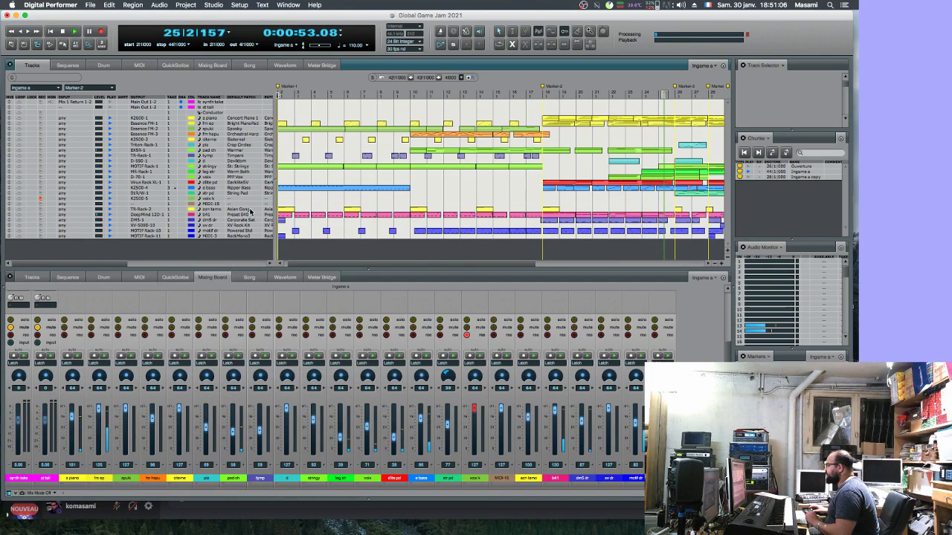
left_click(251, 208)
mouse_move(251, 206)
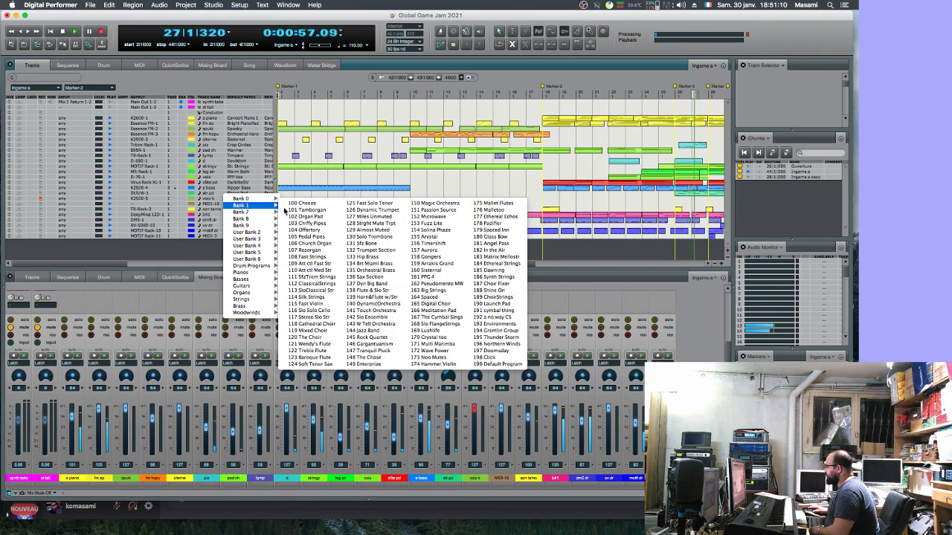
left_click(316, 325)
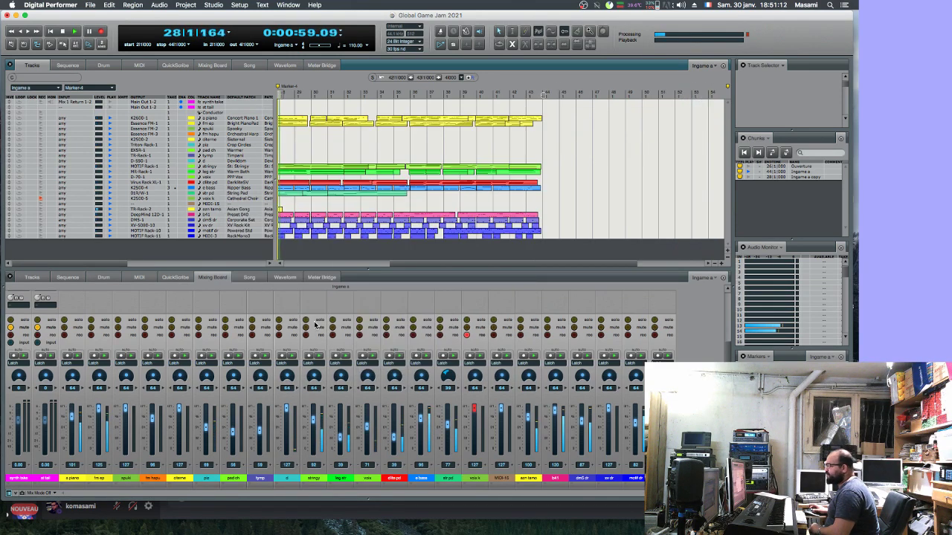
- Try a Cathedral Choir take on the voix k track, undo it and lower the track's volume to 90
left_click_drag(420, 267, 324, 258)
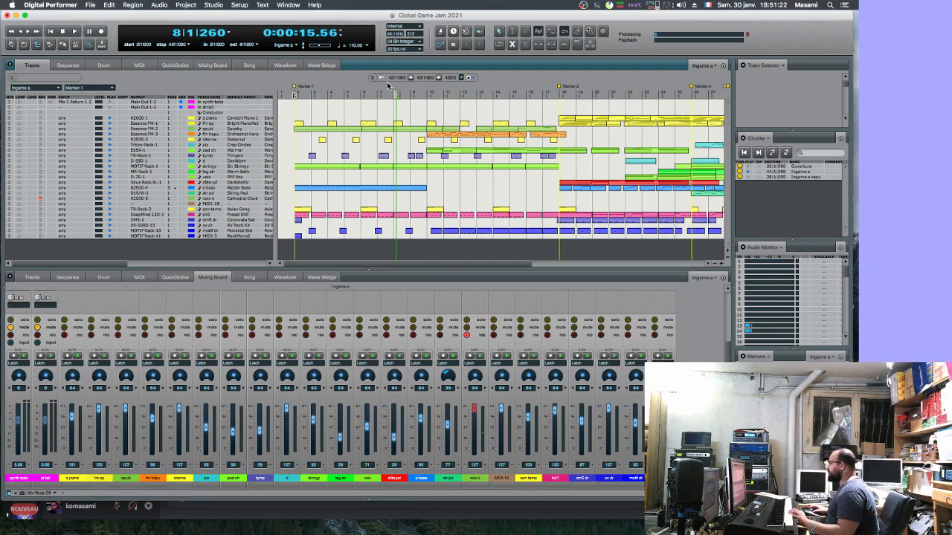
key("Return")
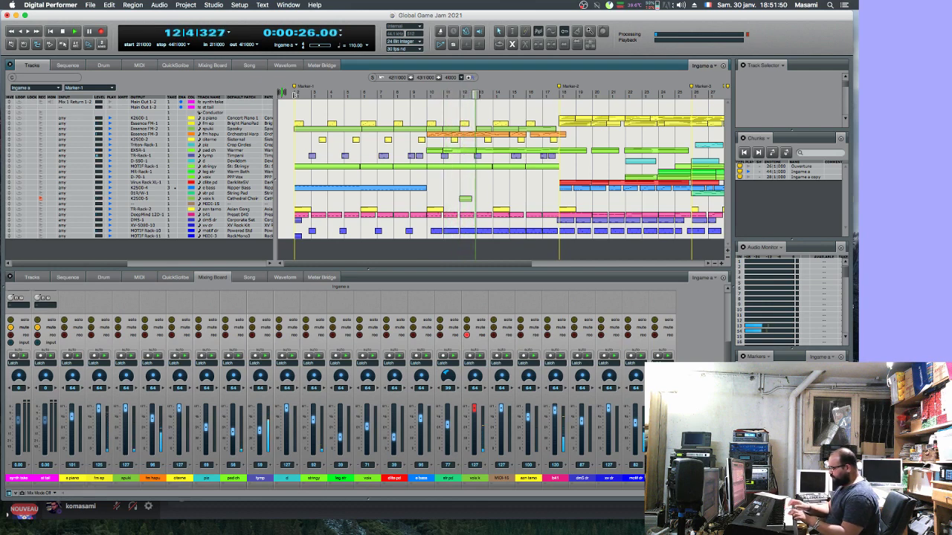
left_click(476, 465)
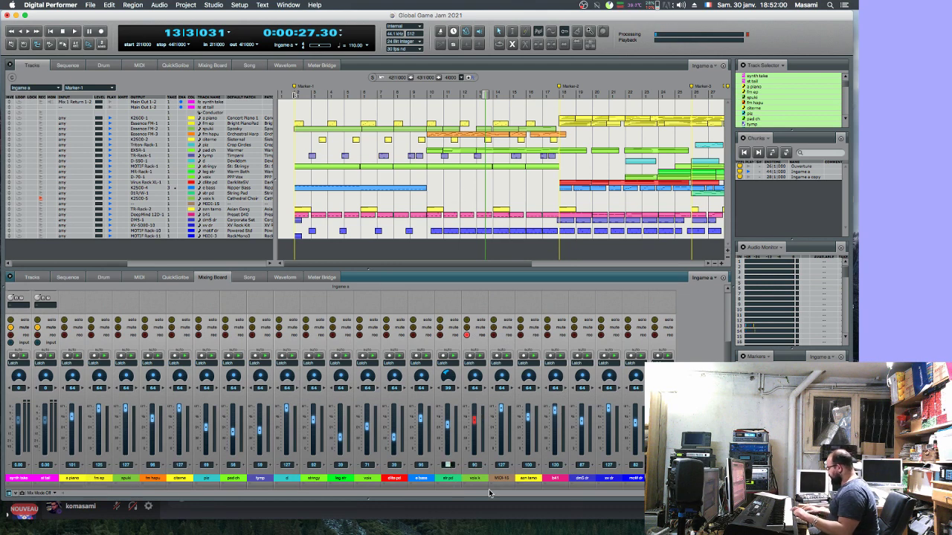
- Record the Cathedral Choir part on the voix k track from around measure 1, then play it back from around measure 5
left_click(285, 96)
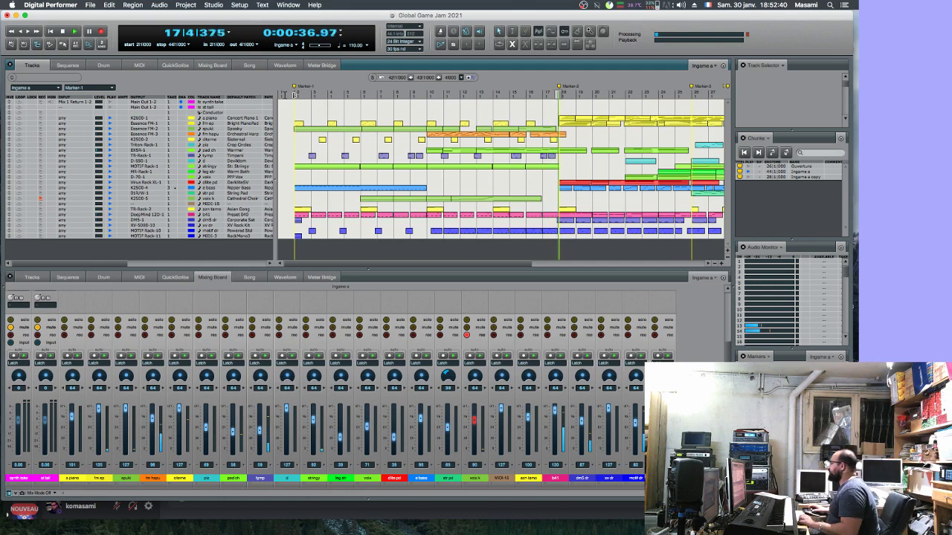
left_click(351, 95)
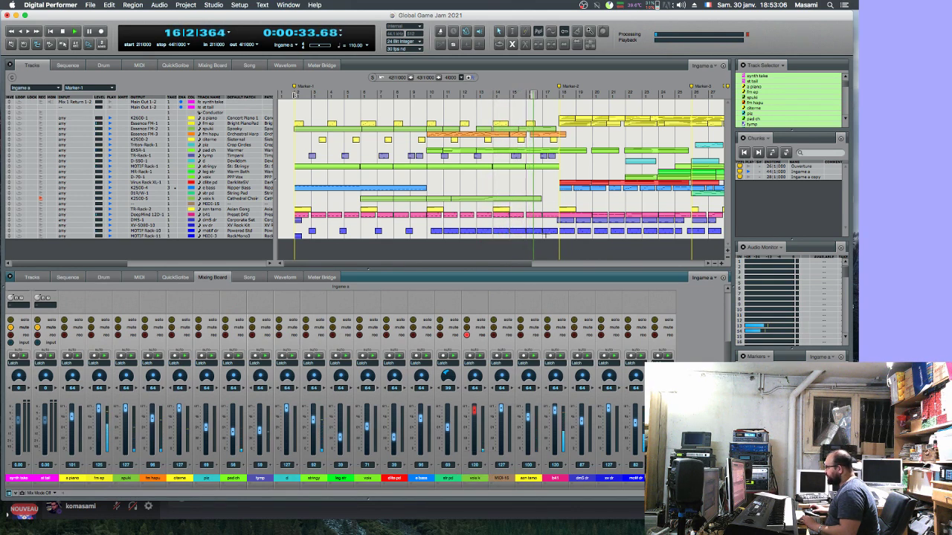
- Shorten the last choir note of the voix k part to end at measure 16 and record its closing notes from around measure 13
double_click(528, 198)
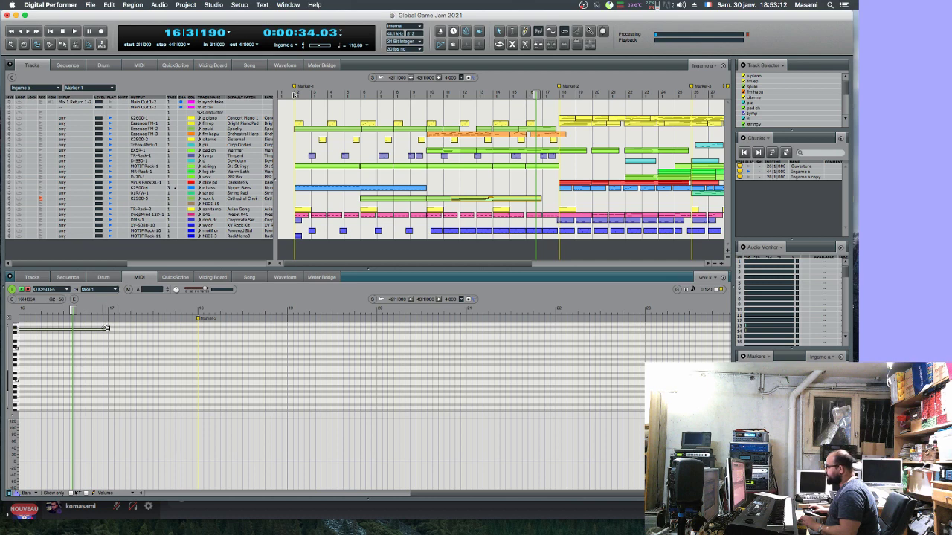
left_click_drag(107, 328, 107, 328)
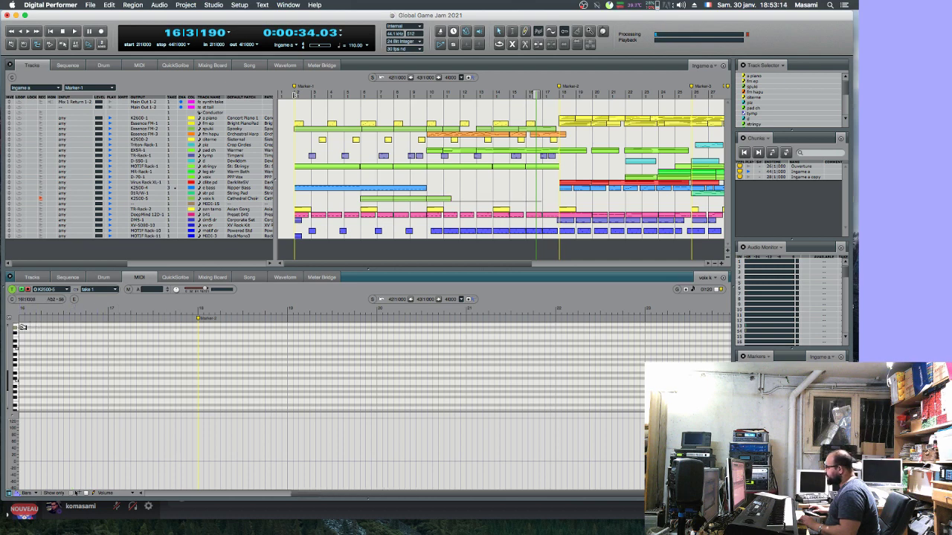
scroll(23, 327, "left", 5)
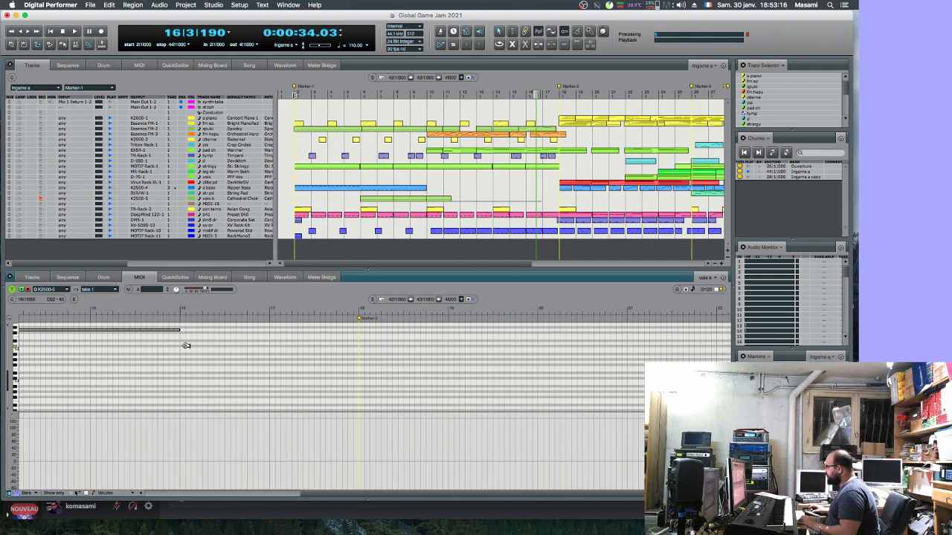
left_click(185, 345)
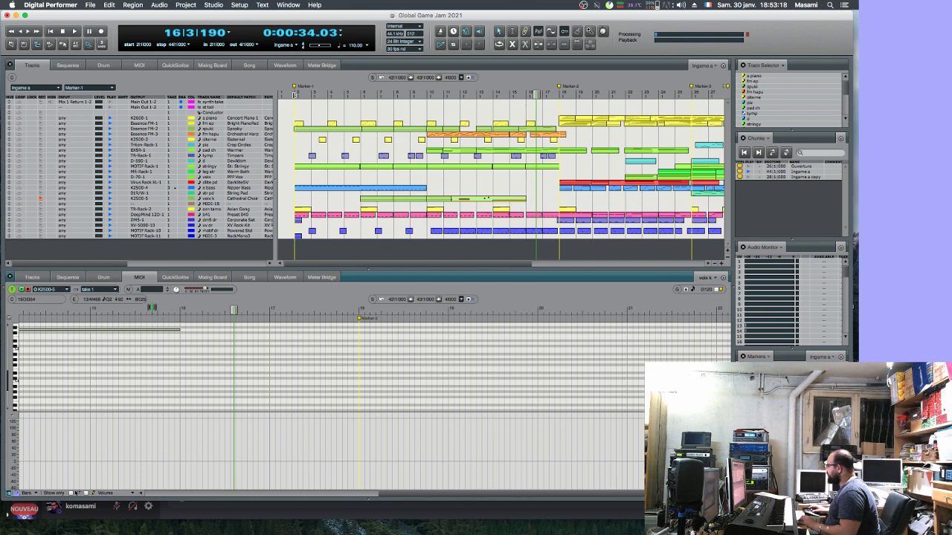
left_click(336, 194)
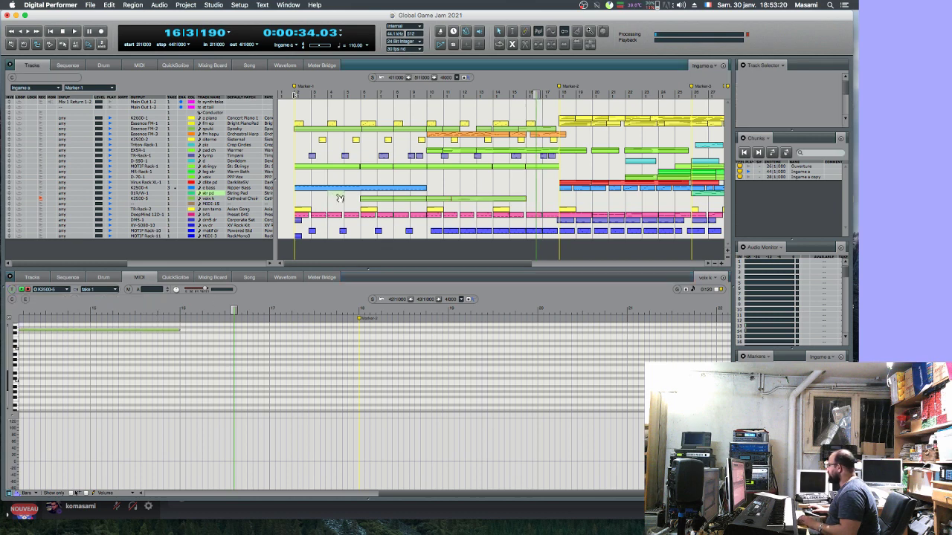
left_click(448, 199)
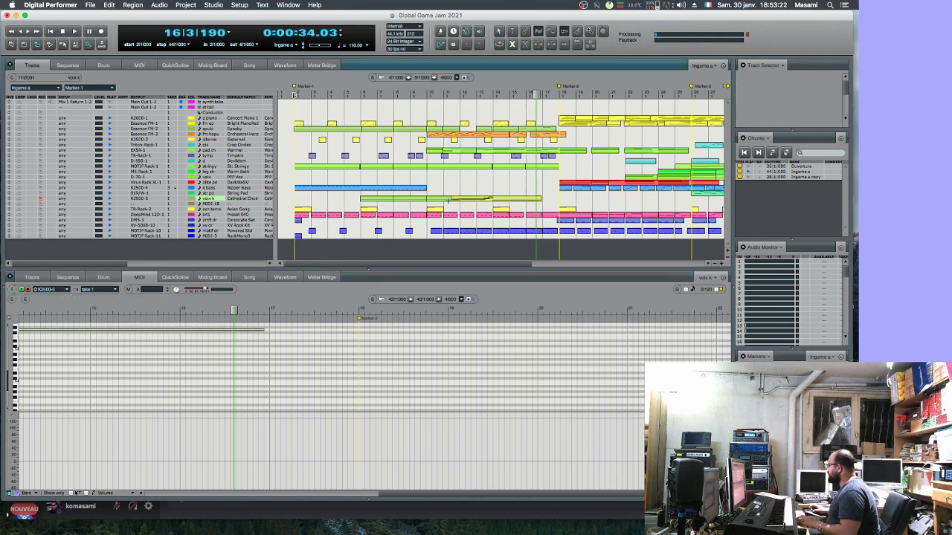
left_click(311, 342)
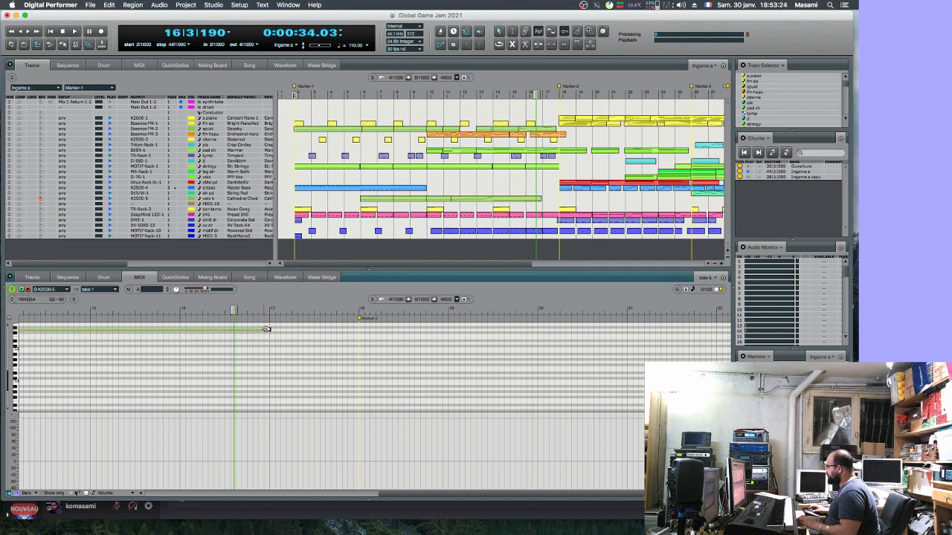
left_click_drag(266, 329, 231, 326)
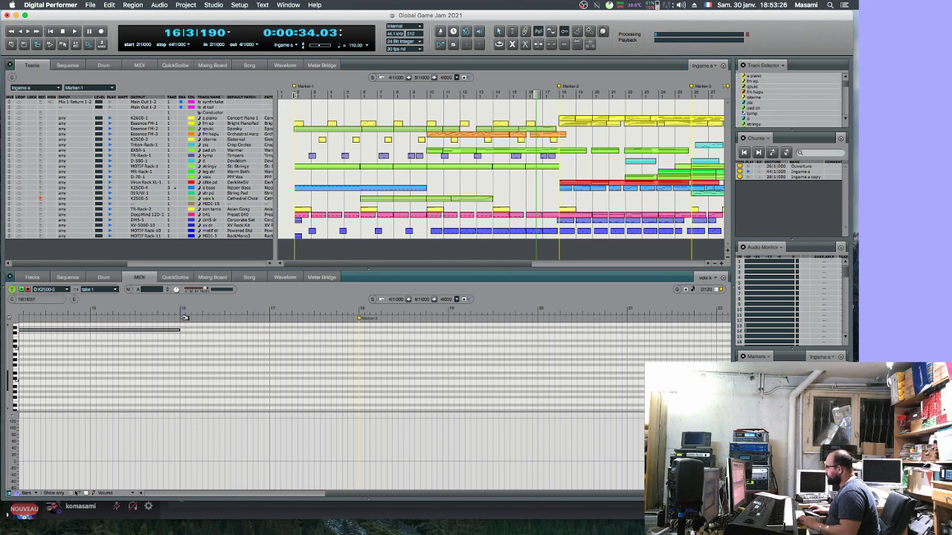
left_click(328, 250)
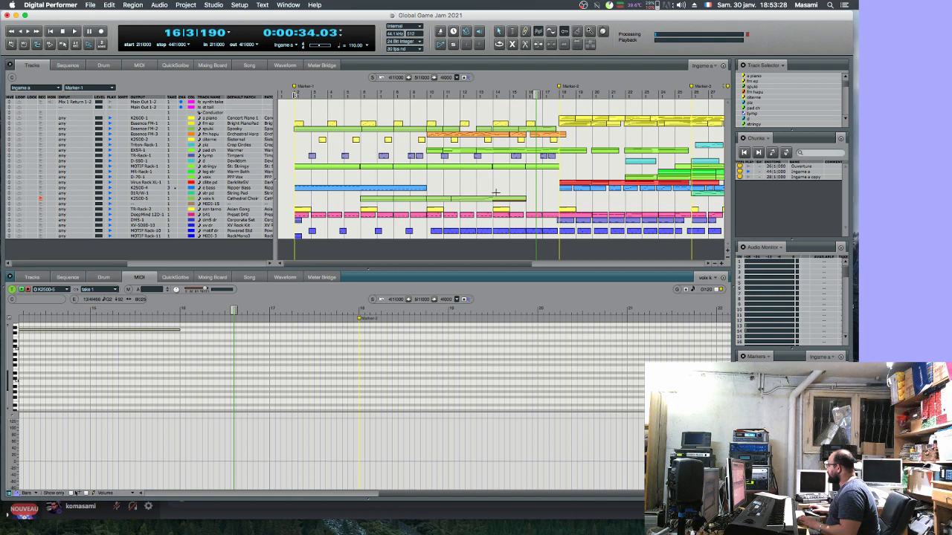
left_click(483, 93)
key("space")
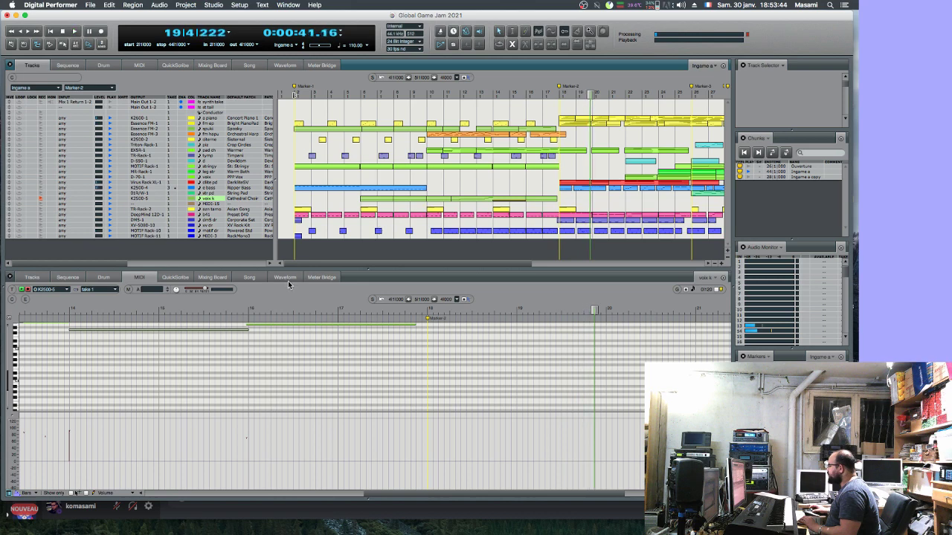
- Set the voix k track's volume to 111 in the mixer and play the sequence from the start
left_click(212, 277)
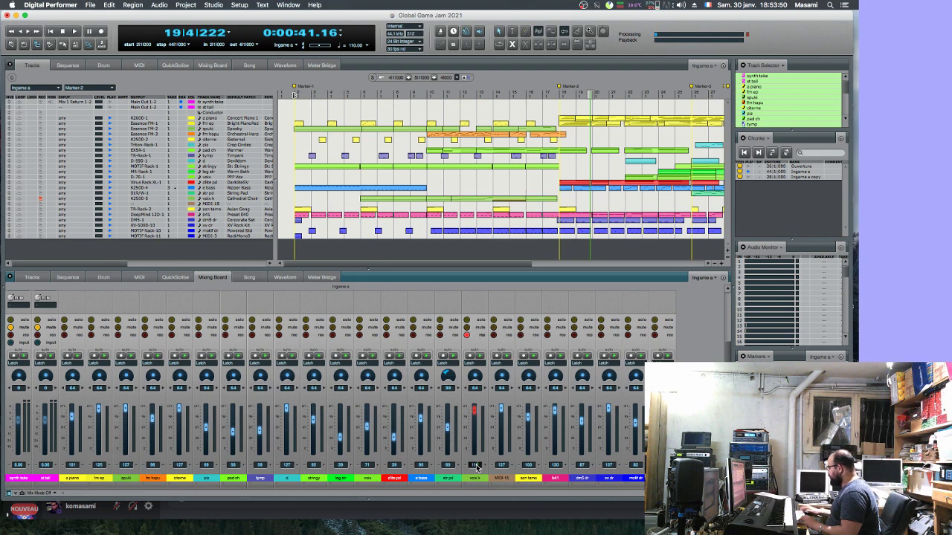
key("Return")
key("space")
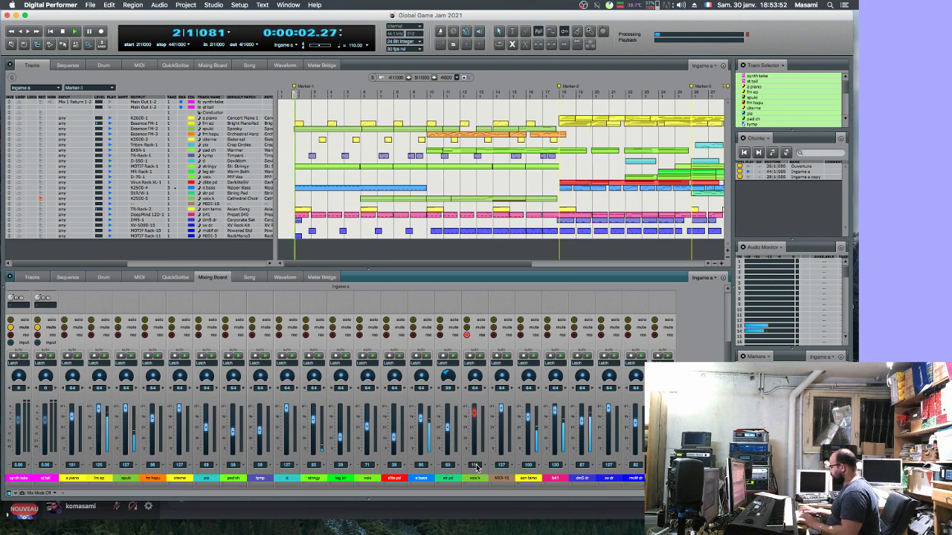
key("Return")
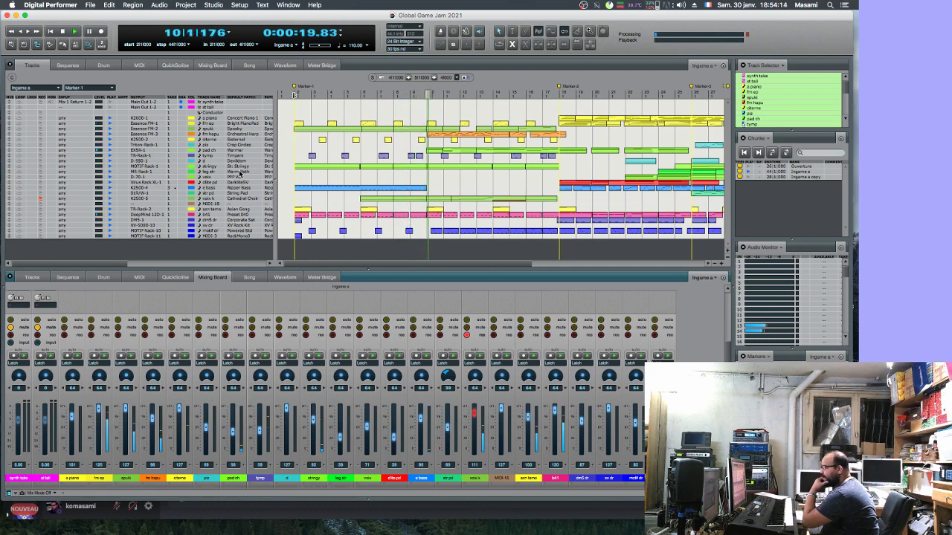
- Recolour the MIDI-15 track pink and rename the MIDI-3 track motif kick
left_click(192, 206)
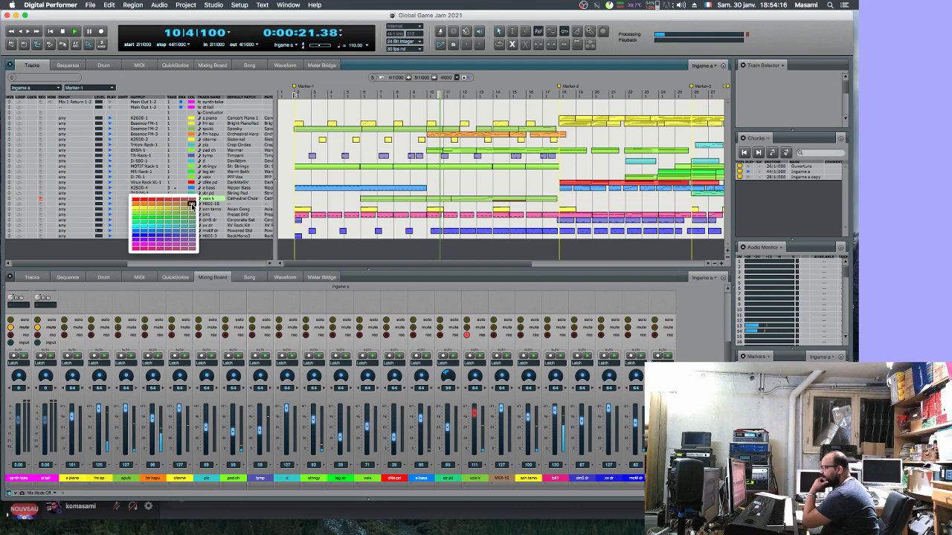
left_click(192, 250)
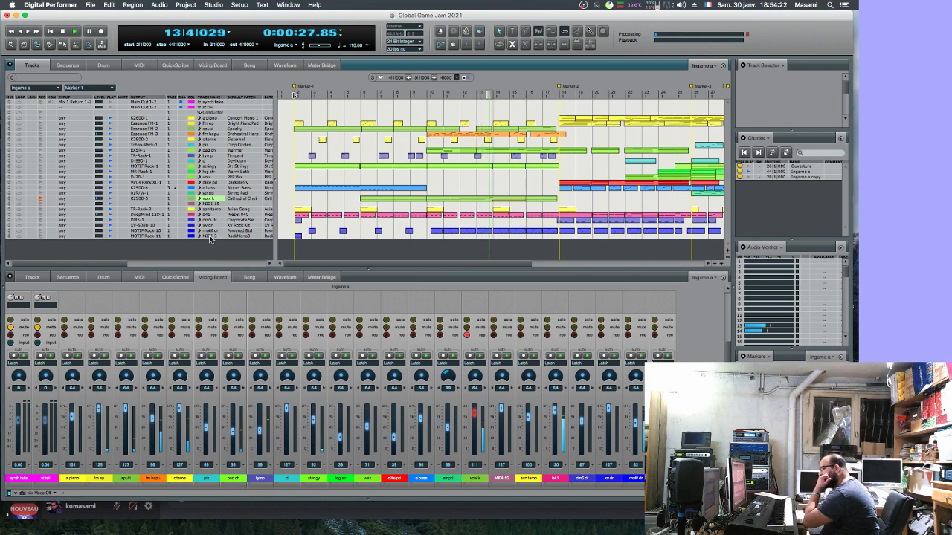
double_click(209, 236)
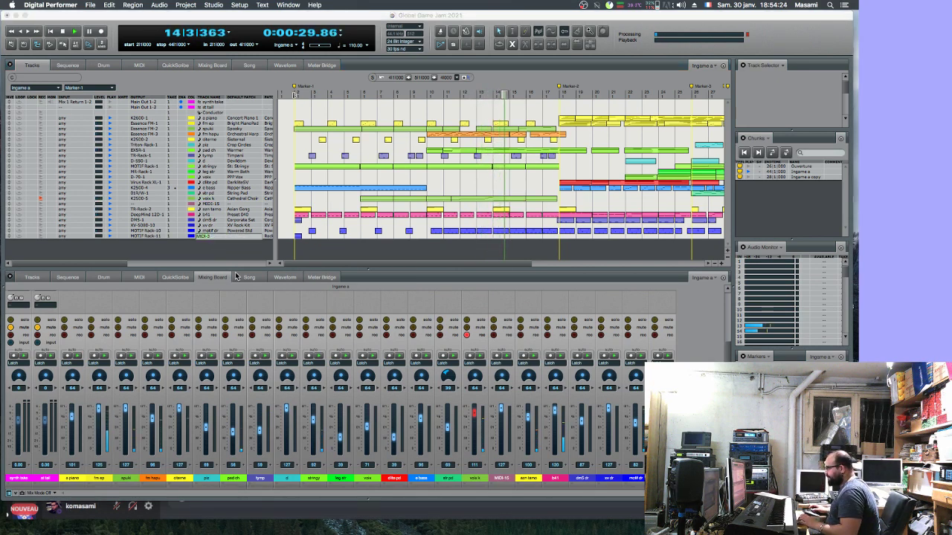
type("hotif kick")
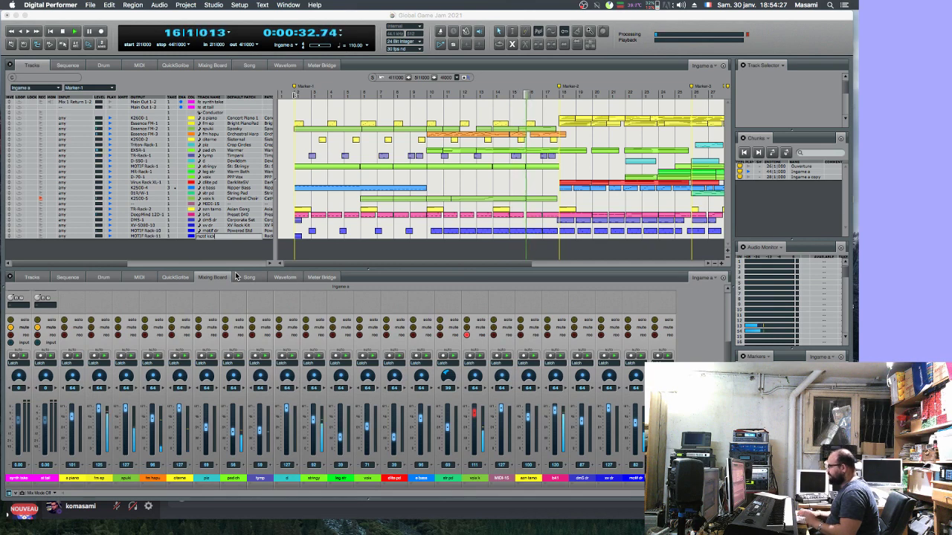
key("Return")
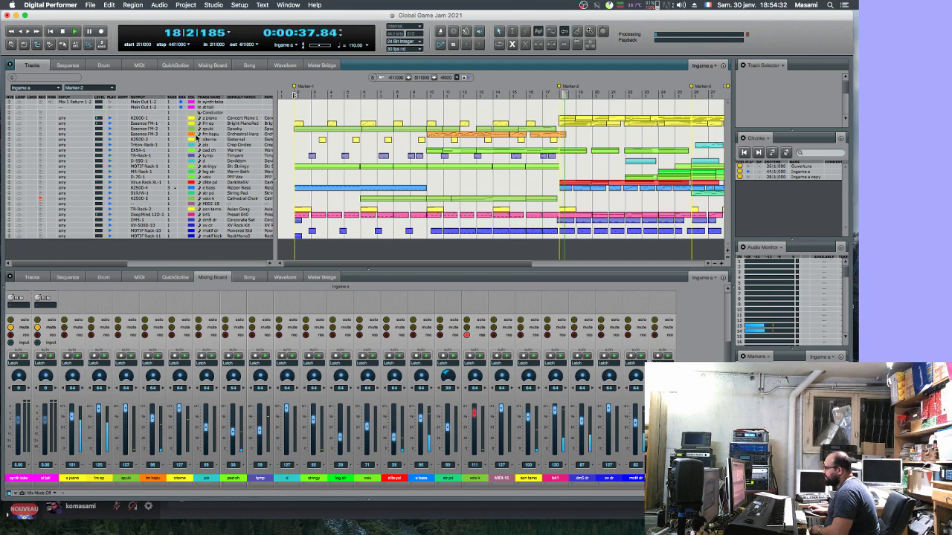
- Rename the xv dr track xv snare and the d track diable
left_click(213, 226)
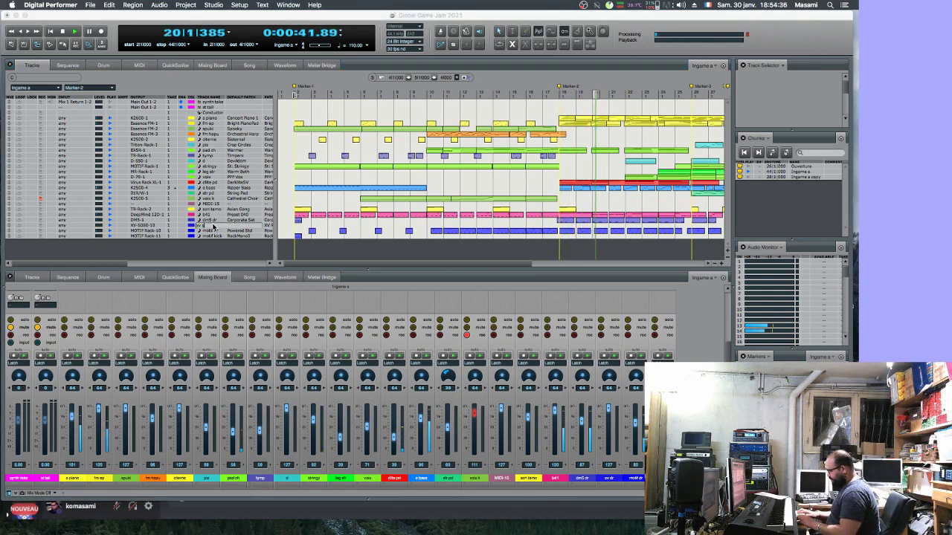
left_click(212, 226)
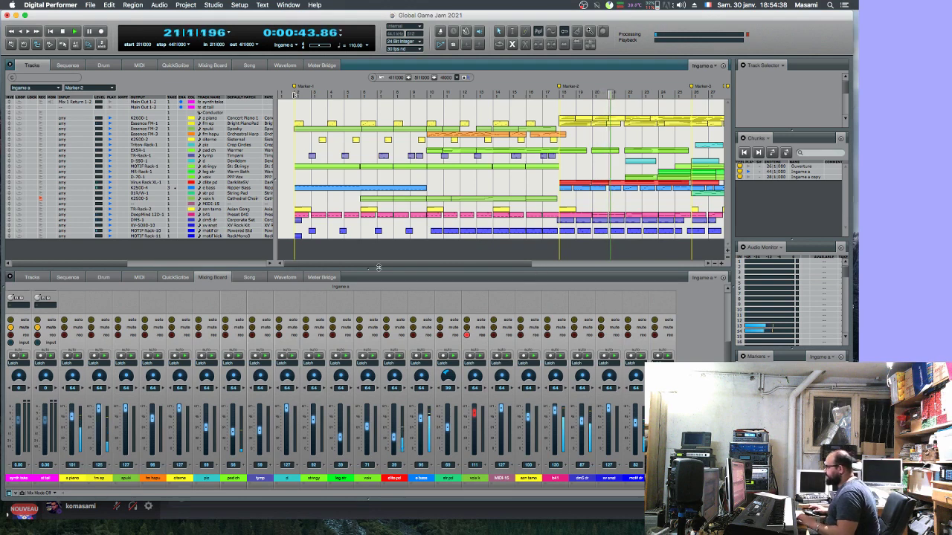
left_click(210, 226)
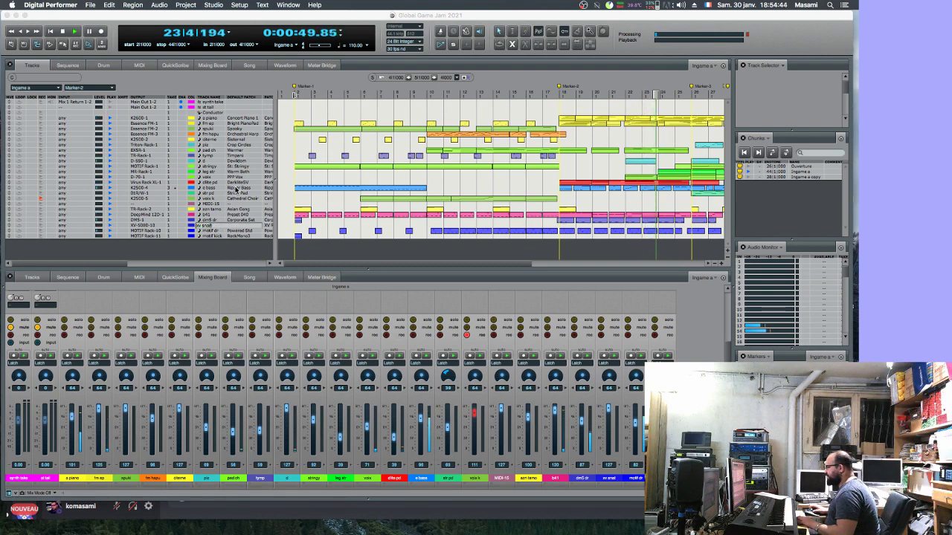
left_click(210, 162)
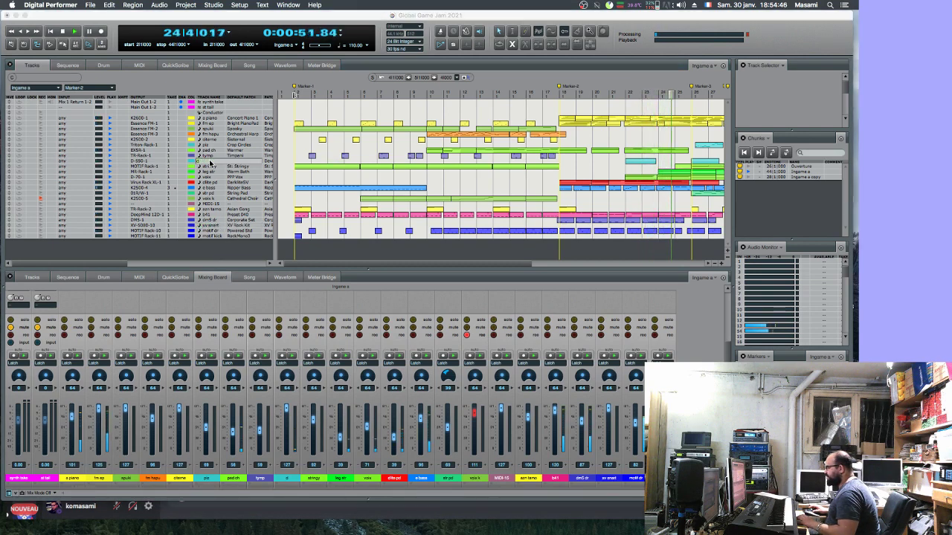
type("diab")
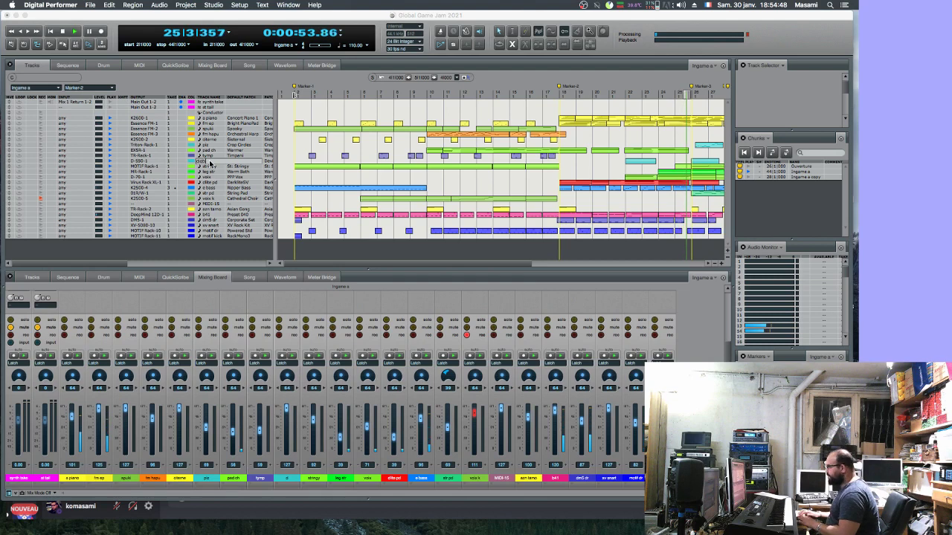
type("le")
key("Return")
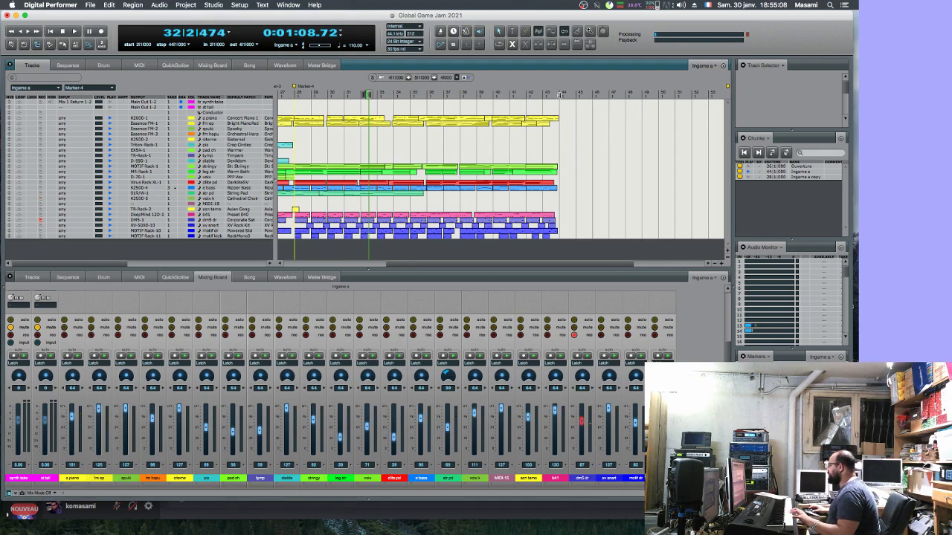
- Return to the start of the sequence and play the full arrangement back
key("bracketleft")
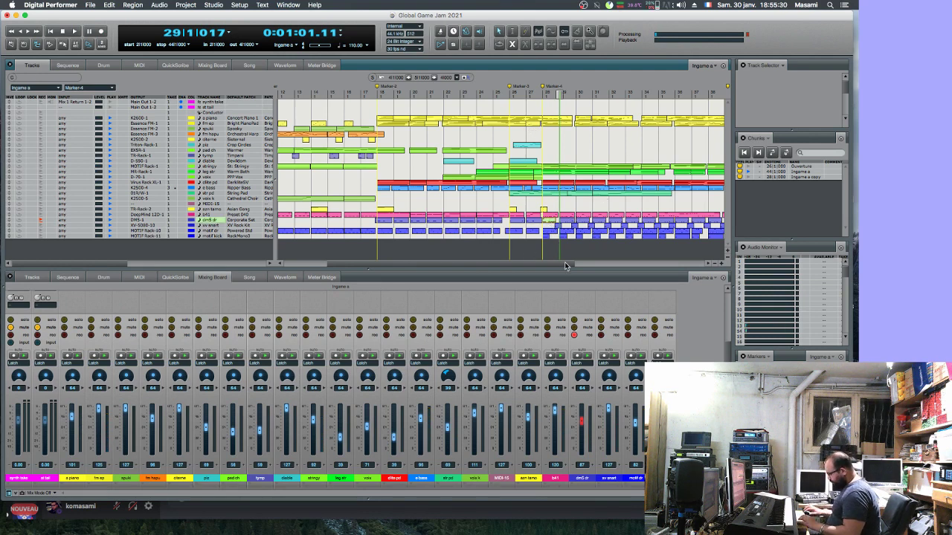
key("Return")
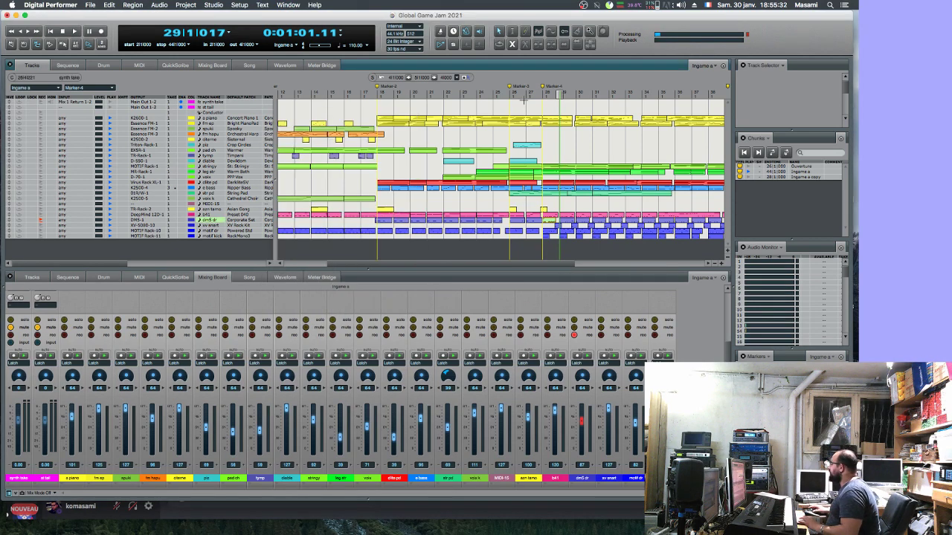
key("space")
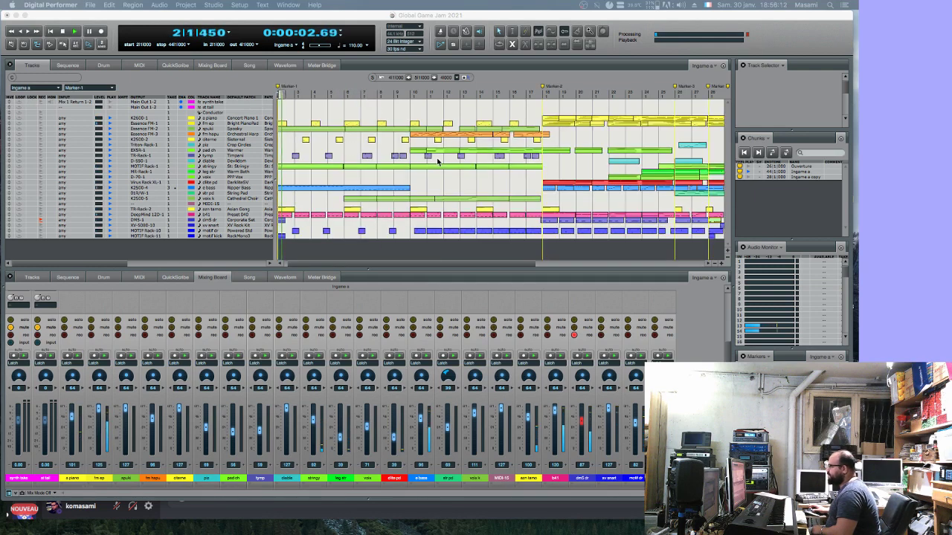
- Route the synth take and st tail outputs to Analog 1-2 and record the whole sequence onto synth take until around measure 46
left_click(352, 115)
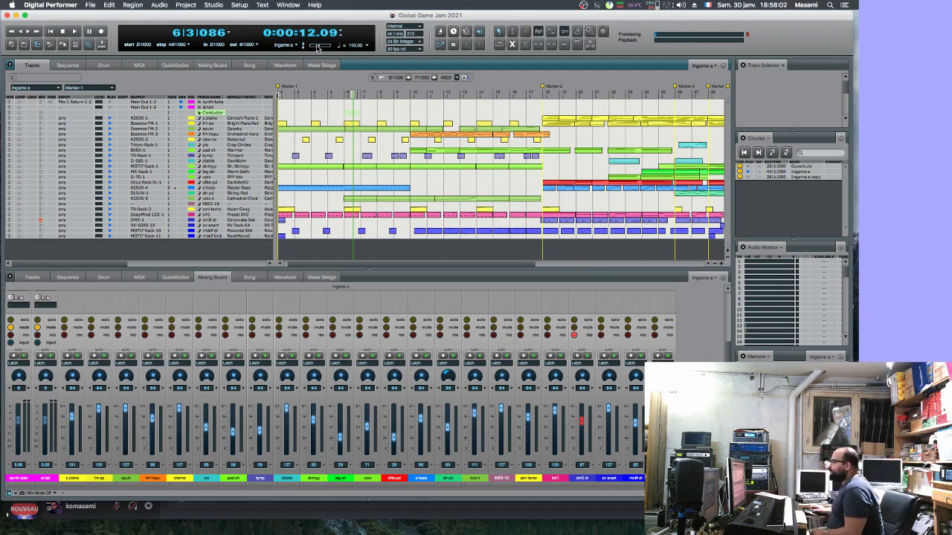
left_click(141, 104)
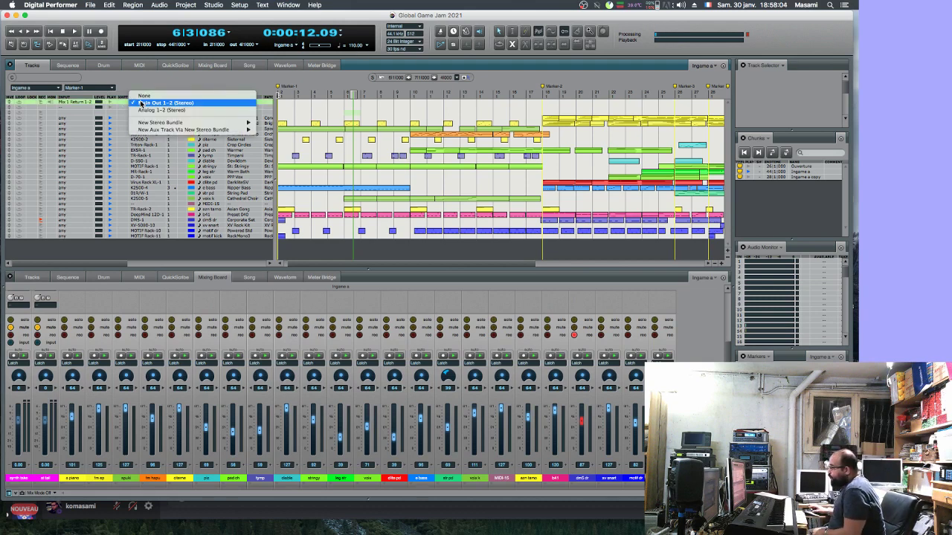
left_click(144, 108)
left_click(145, 110)
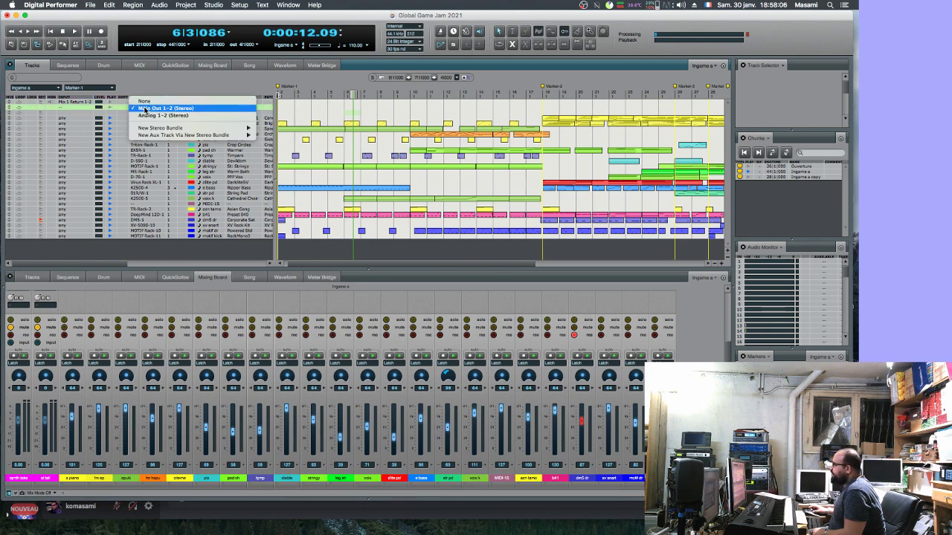
left_click(149, 103)
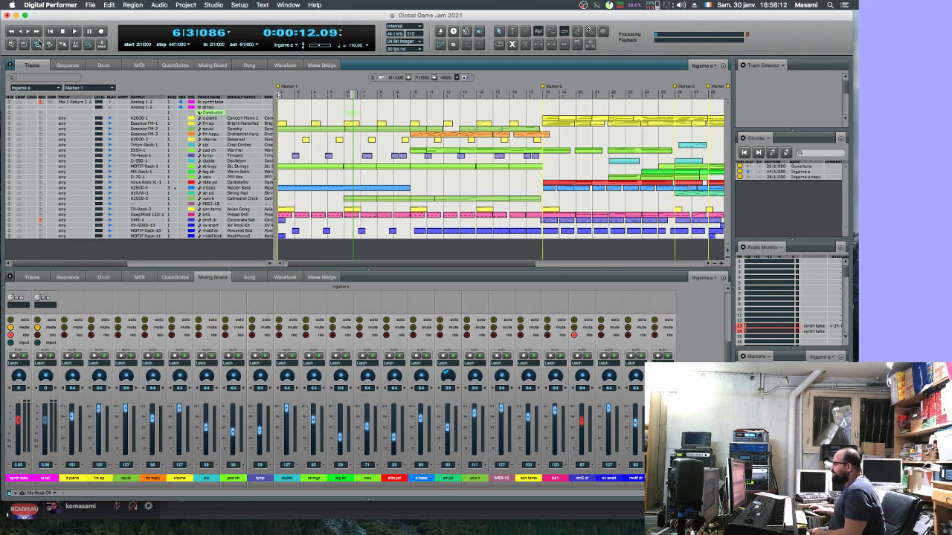
key("Return")
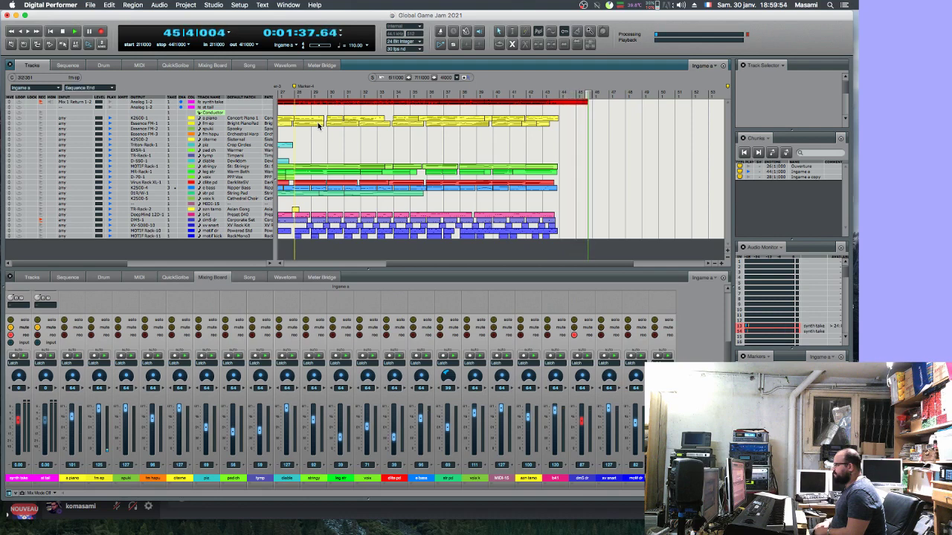
key("space")
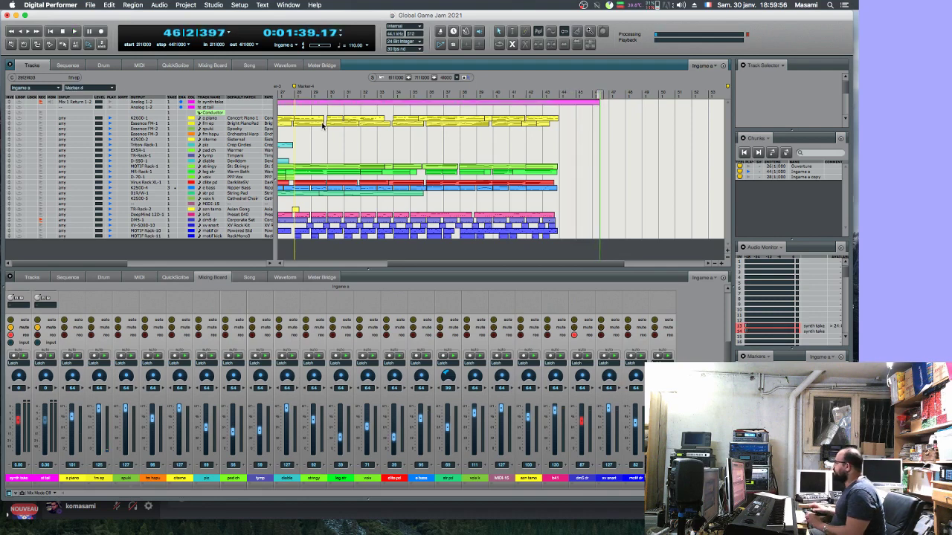
- Split off the synth take recording from measure 44 onward and move that tail to the st tail track at Marker-1
left_click_drag(606, 105, 577, 105)
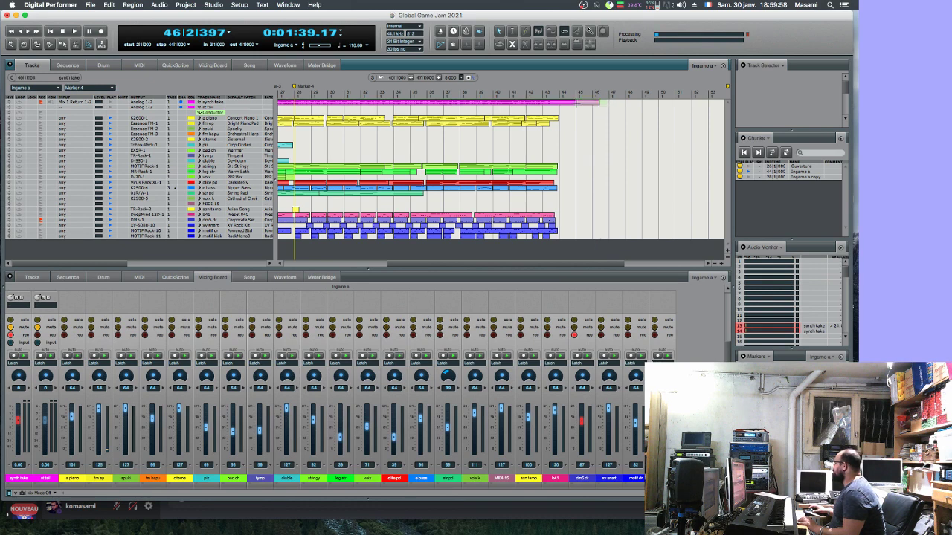
left_click(583, 128)
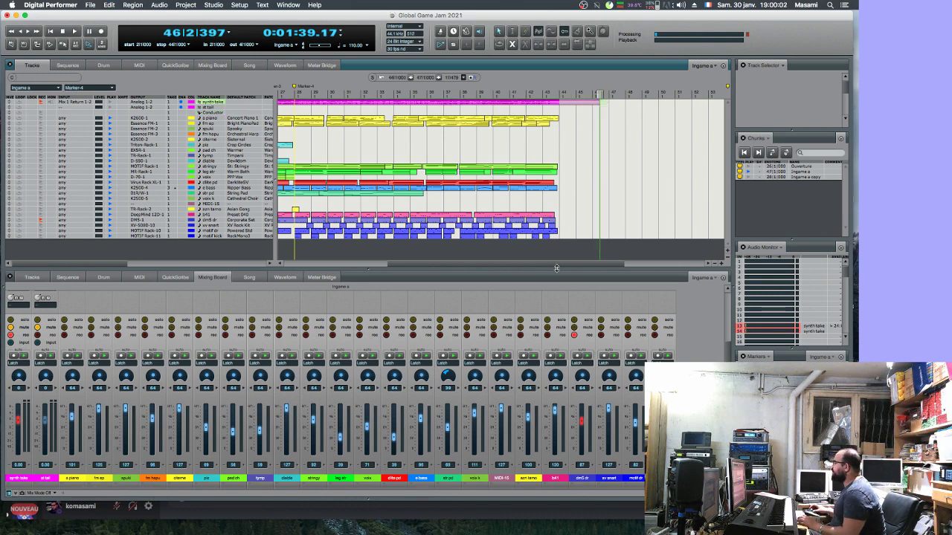
left_click_drag(557, 263, 381, 276)
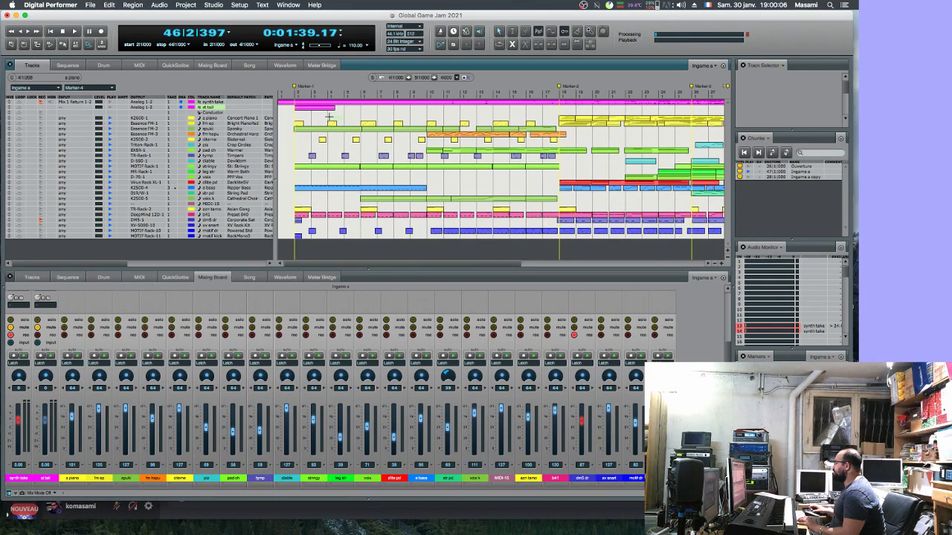
- Open the st tail soundbite in the sequence editor and apply a fade-out over its end
double_click(319, 110)
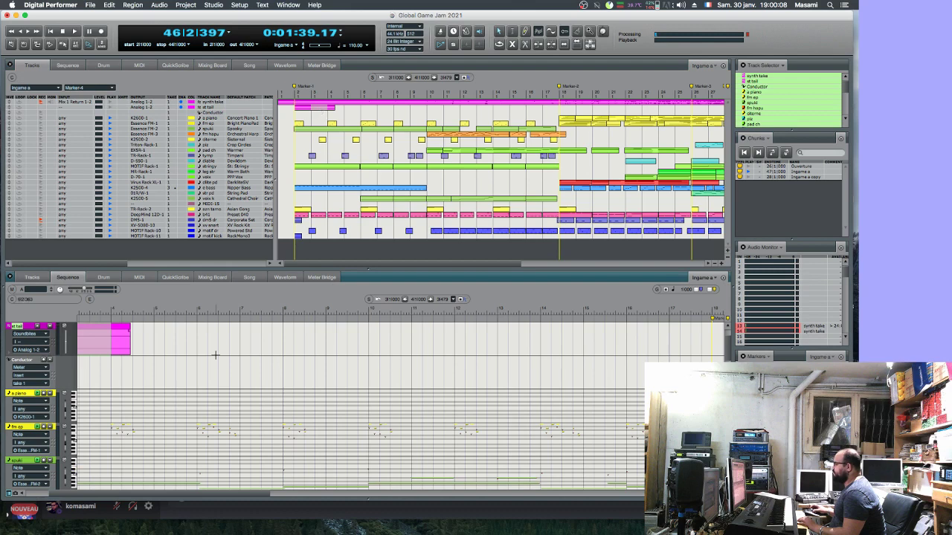
left_click(128, 331)
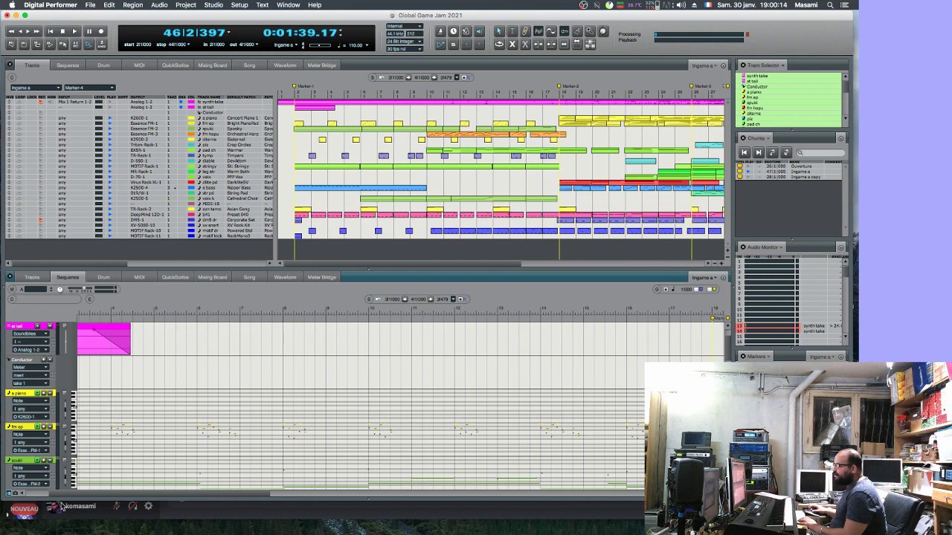
left_click_drag(258, 494, 215, 489)
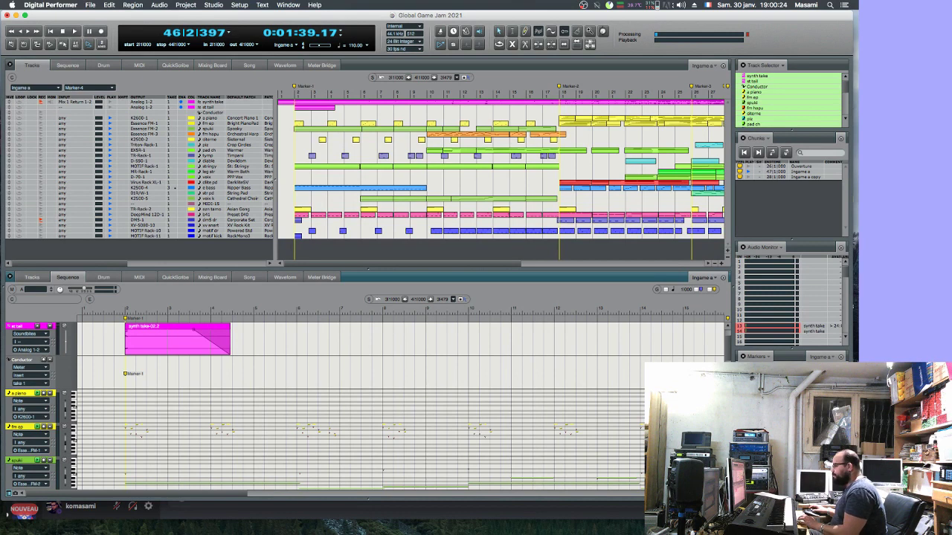
key("super+Tab")
key("super+Tab")
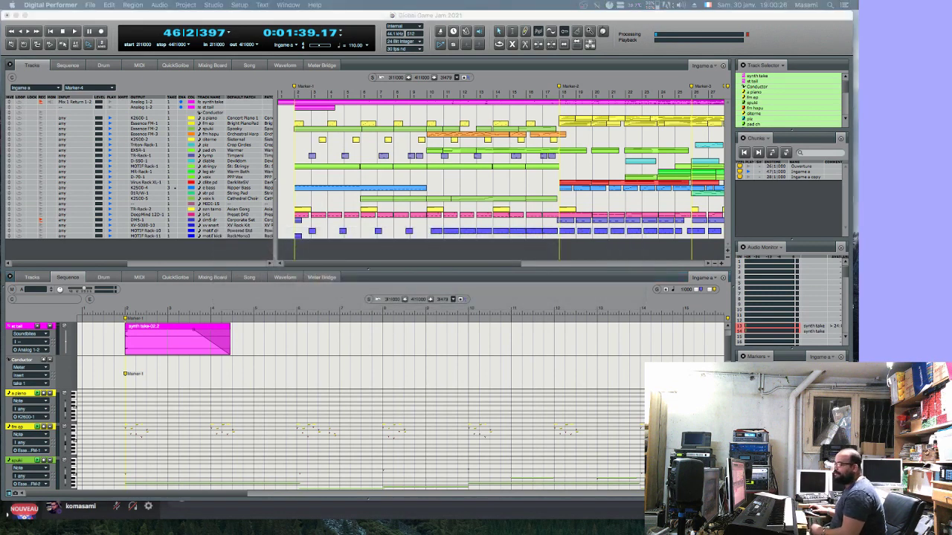